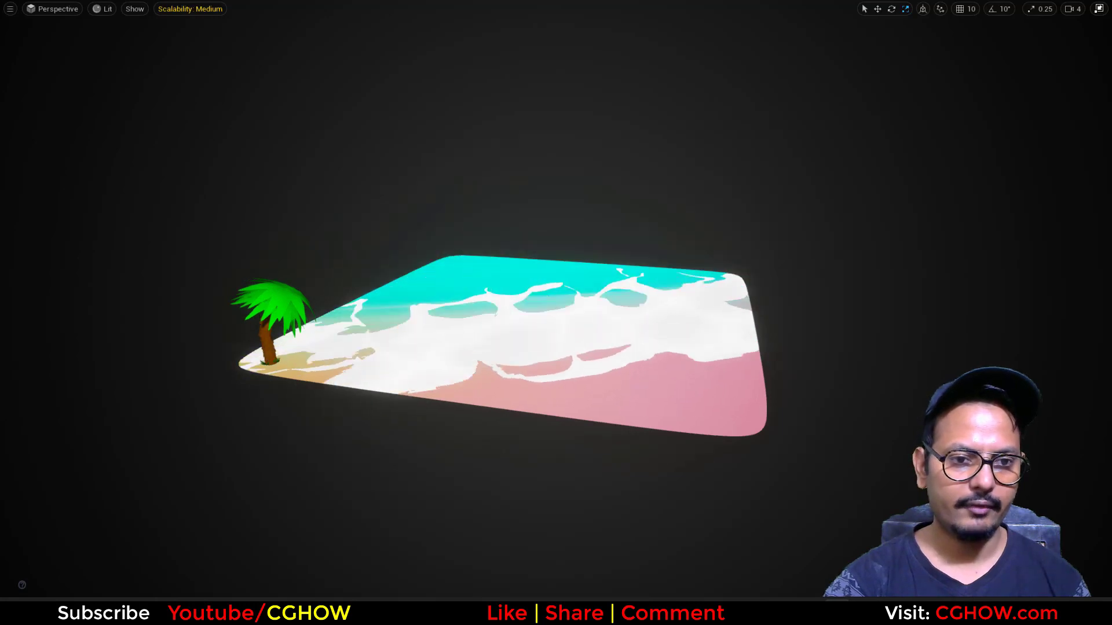
Step: Examine the finished beach wave effect from several angles in the viewport, then leave the immersive view
left_click_drag(219, 299, 278, 300, "alt")
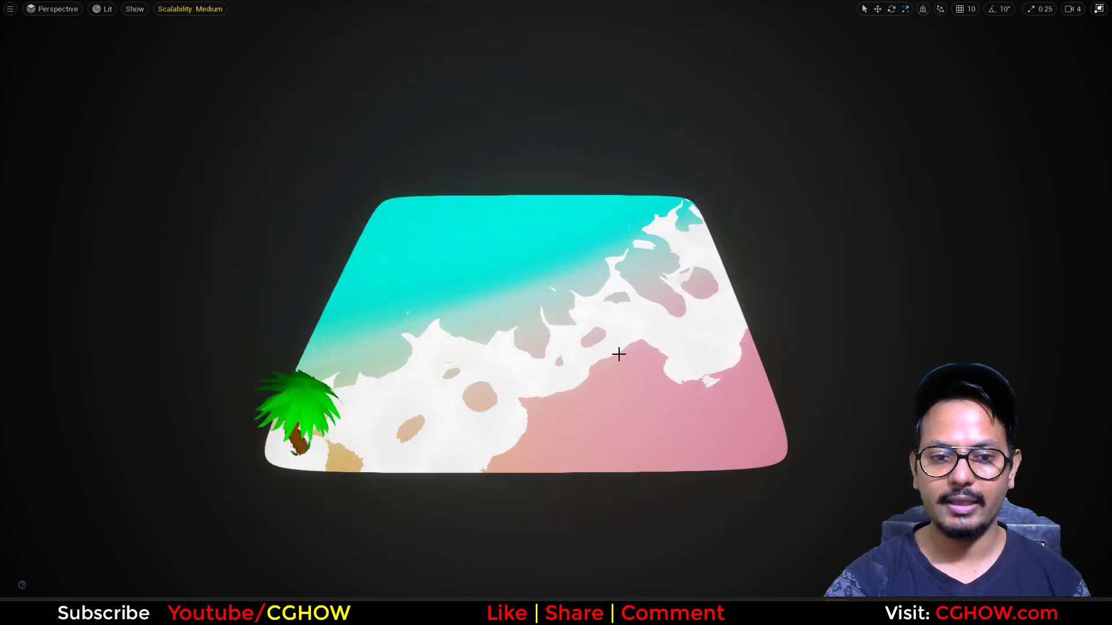
left_click_drag(568, 385, 573, 352, "alt")
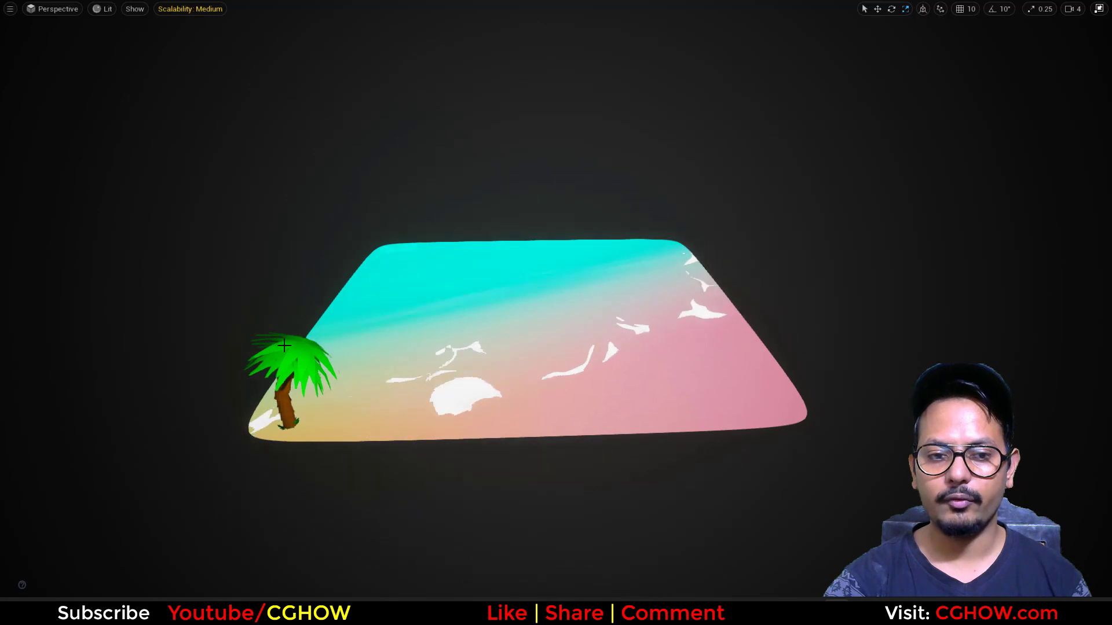
left_click_drag(423, 399, 396, 471, "alt")
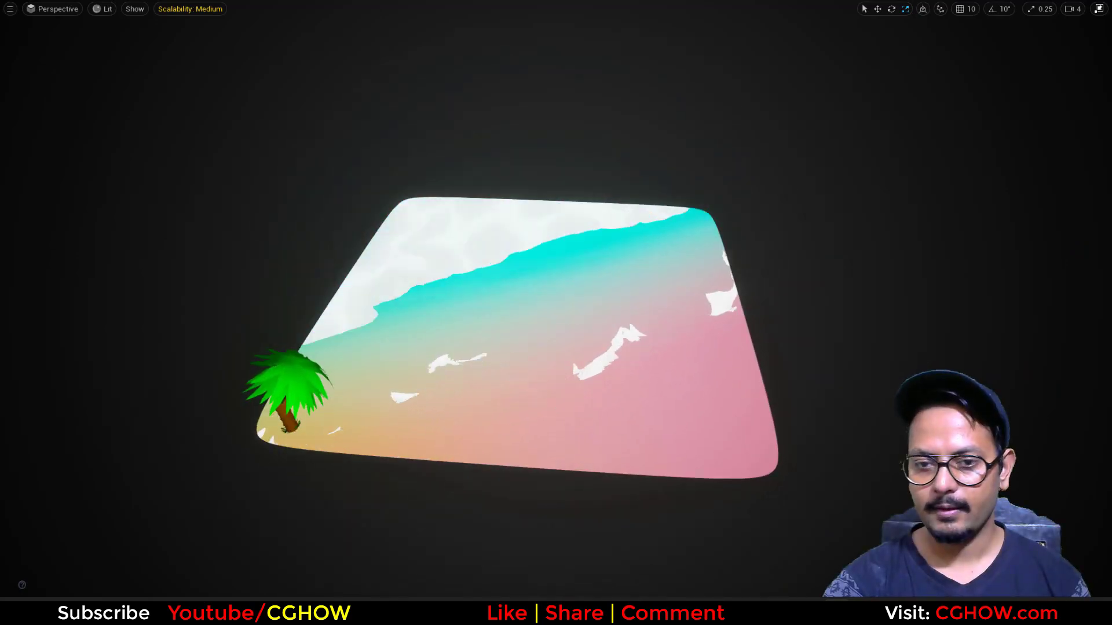
key("F11")
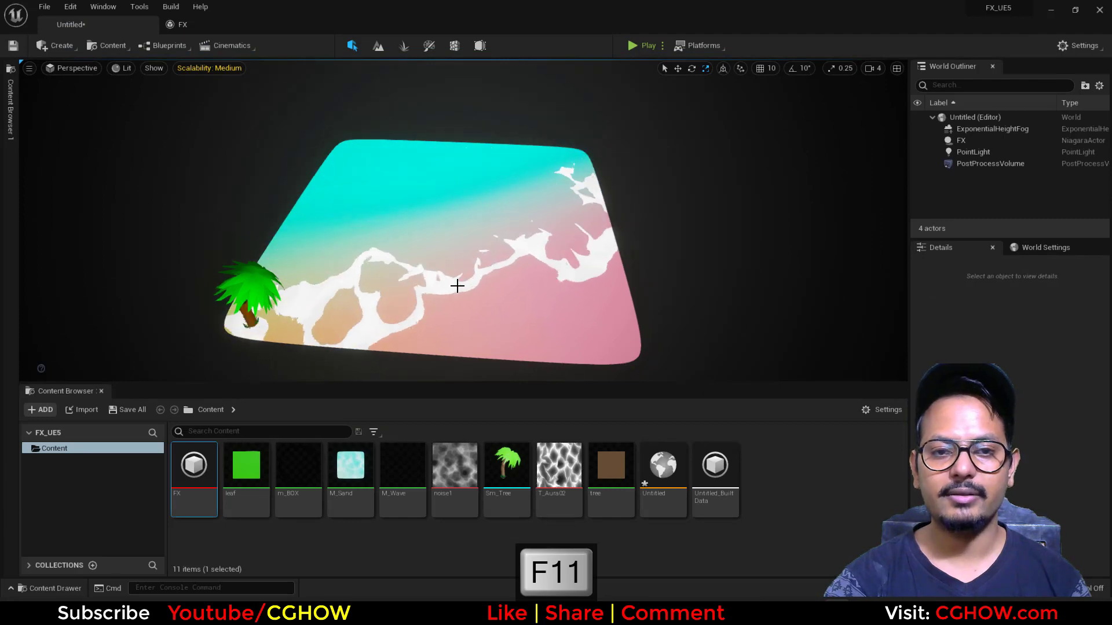
Step: Open the FX Niagara system and isolate the wave, sand and tree emitters one after another to inspect each in the preview
double_click(173, 481)
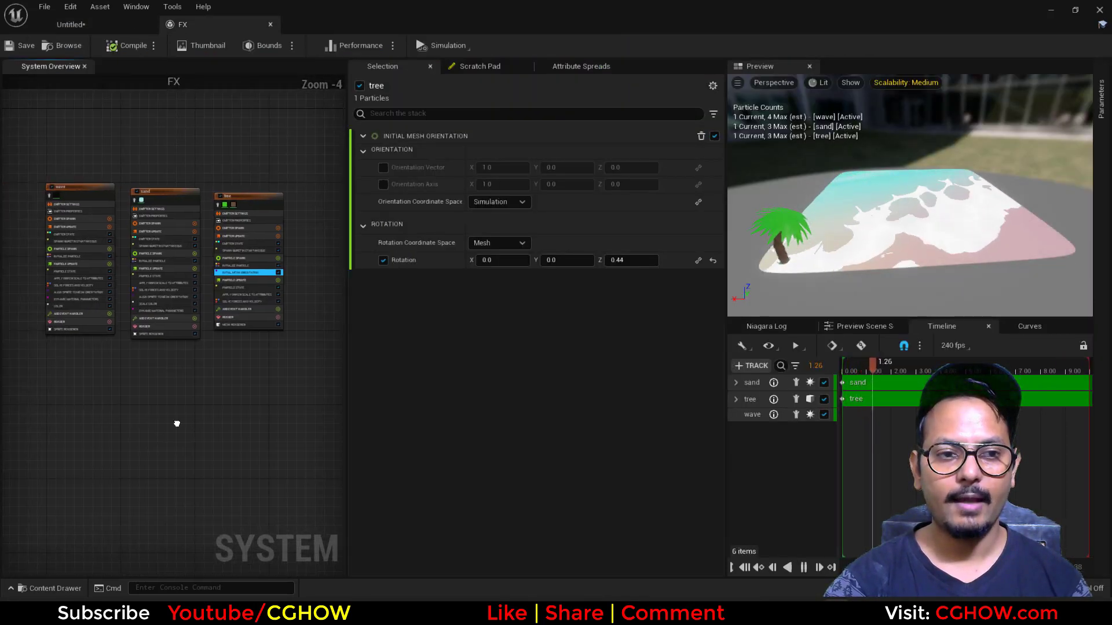
scroll(68, 192, "up", 1)
left_click(43, 197)
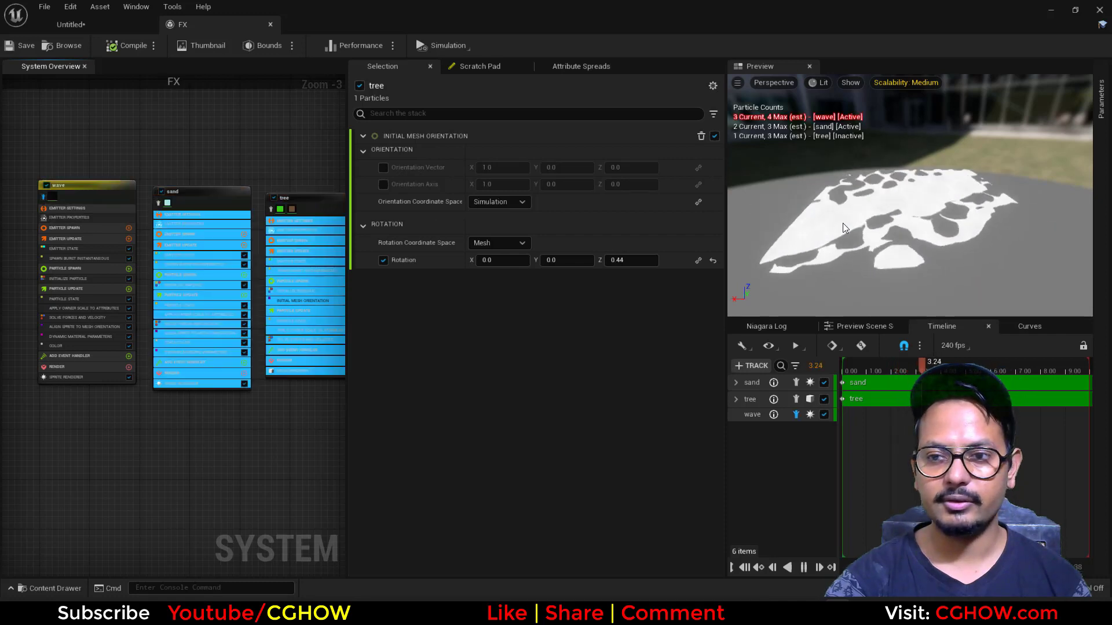
left_click_drag(843, 227, 841, 137)
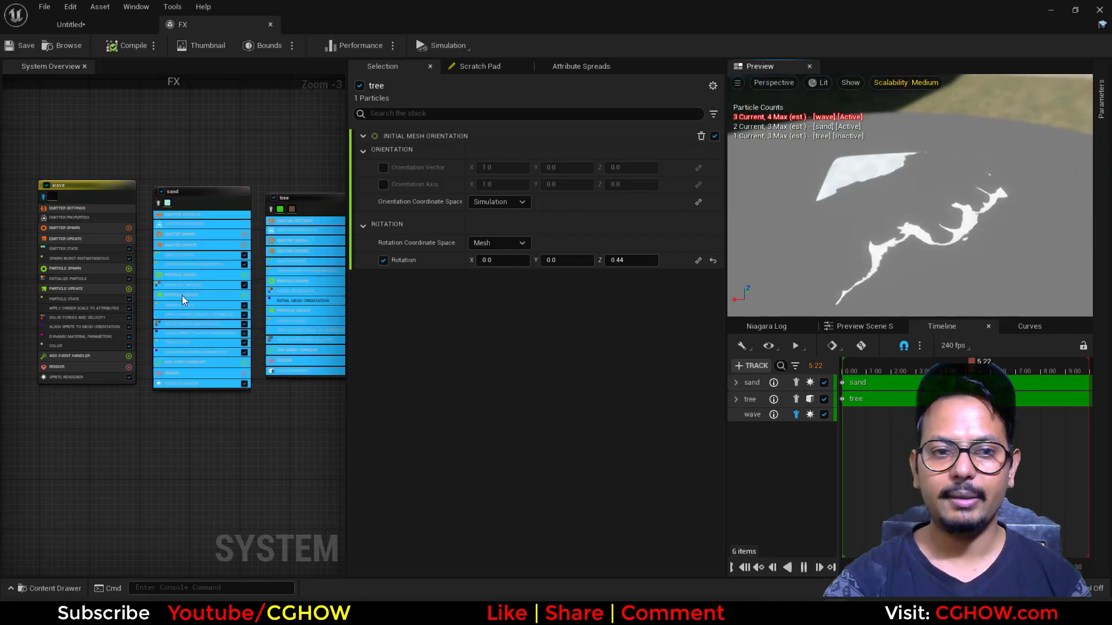
left_click(158, 203)
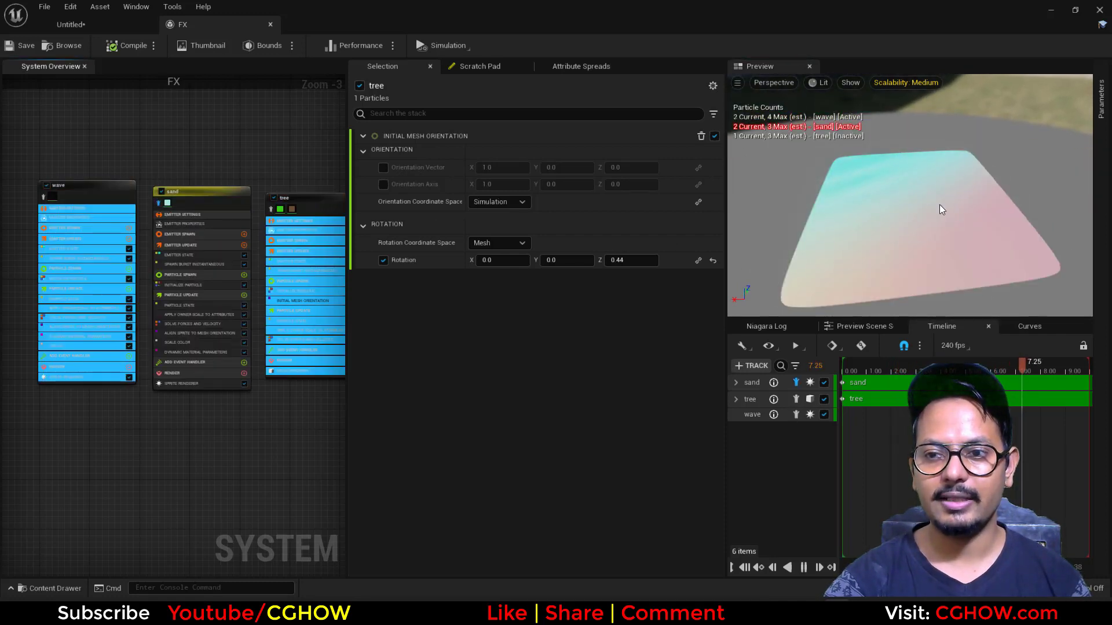
left_click_drag(938, 219, 854, 161)
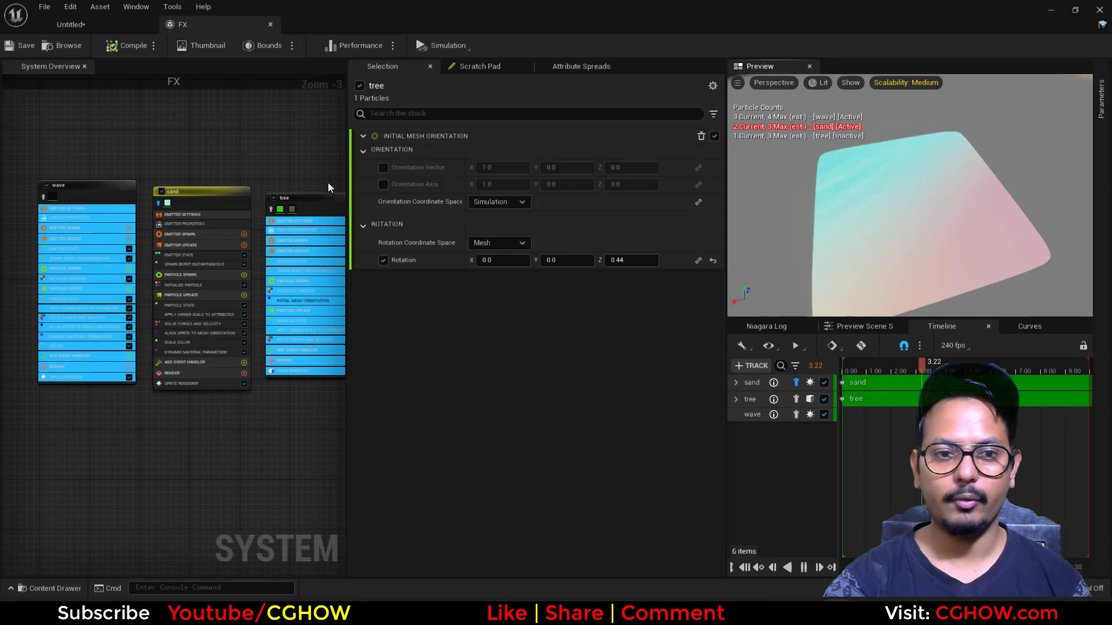
right_click_drag(328, 184, 276, 193)
left_click(218, 209)
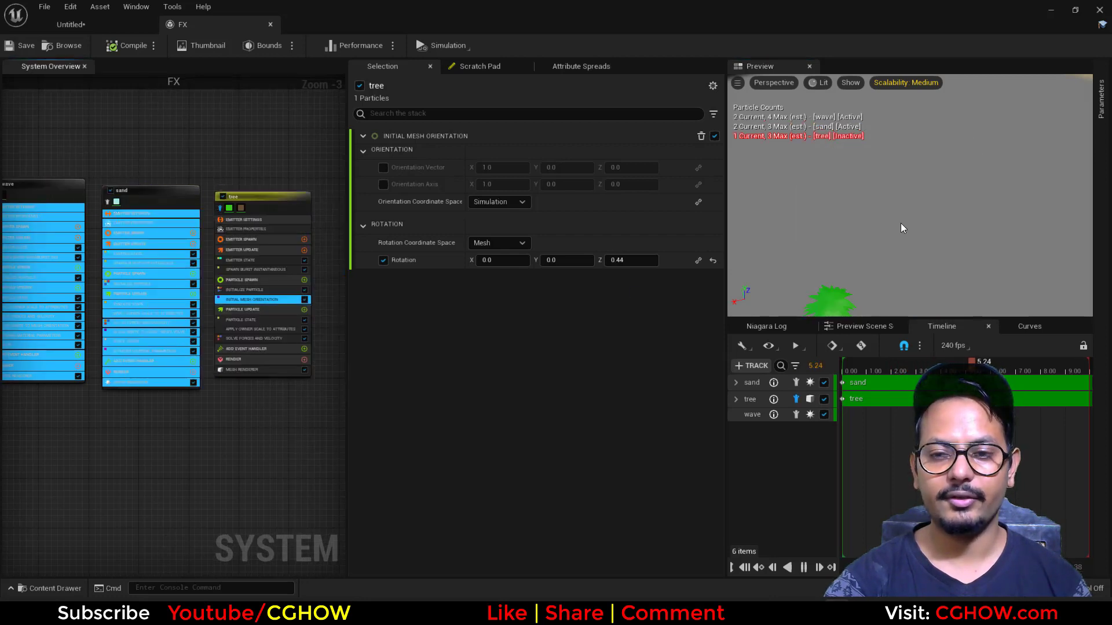
left_click(219, 208)
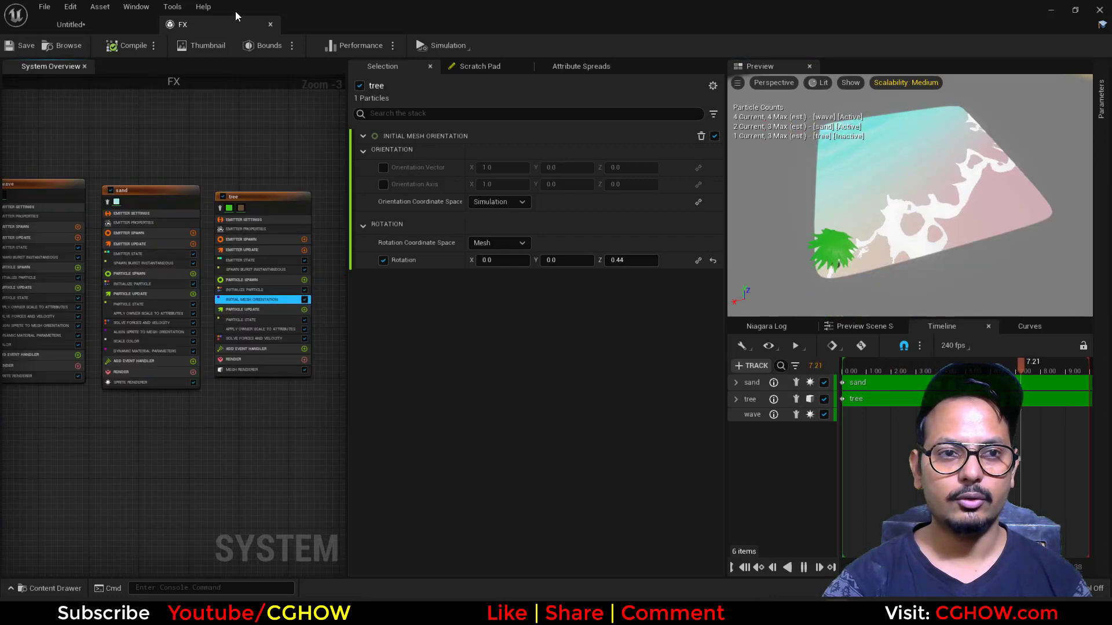
Step: Create and open a folder named test in the level's Content directory, and save all unsaved assets
left_click(71, 24)
right_click(782, 485)
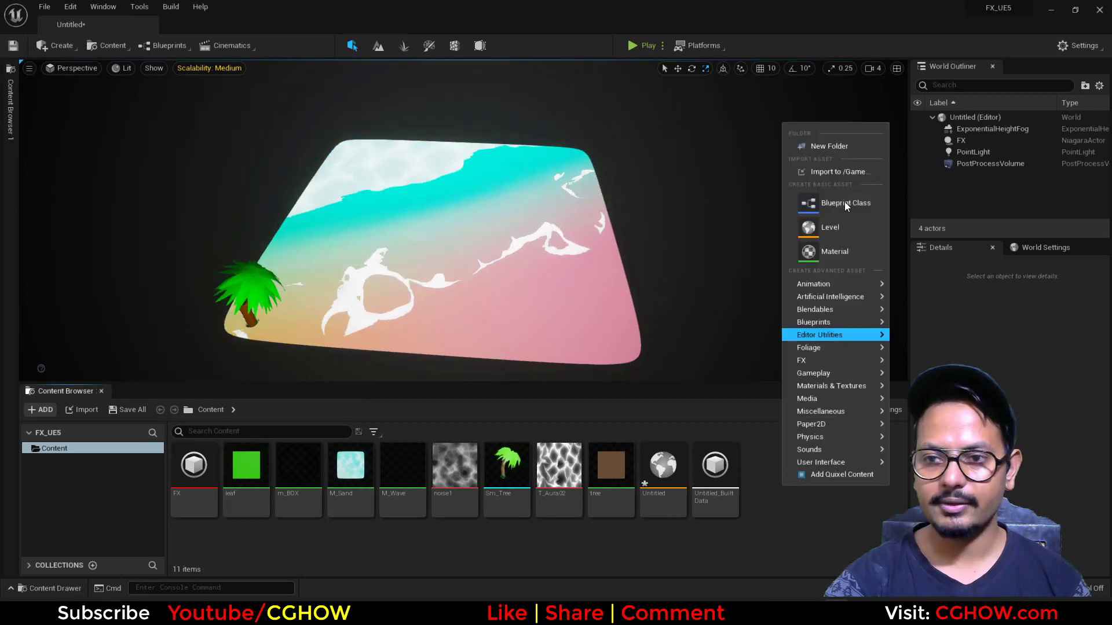
left_click(847, 143)
type("test")
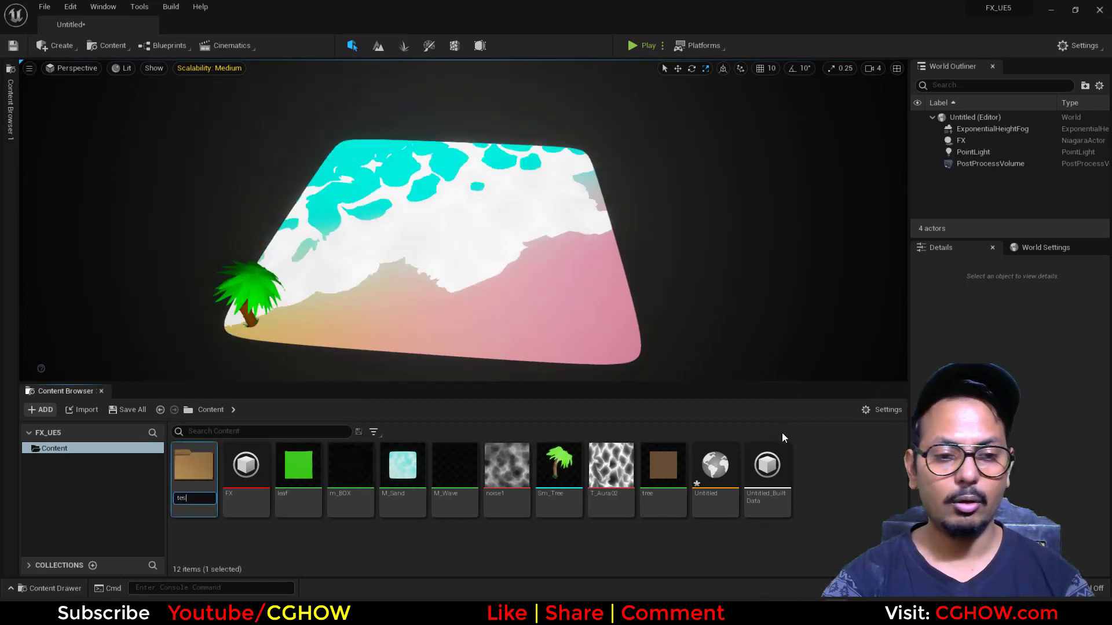
key("Return")
key("Return")
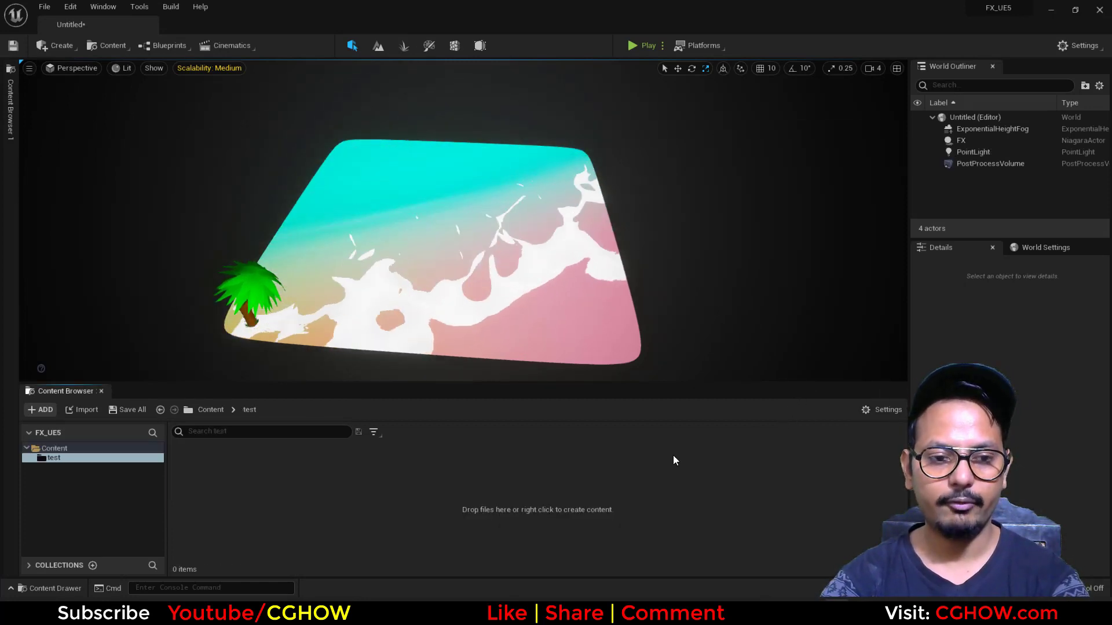
left_click(127, 409)
left_click(635, 433)
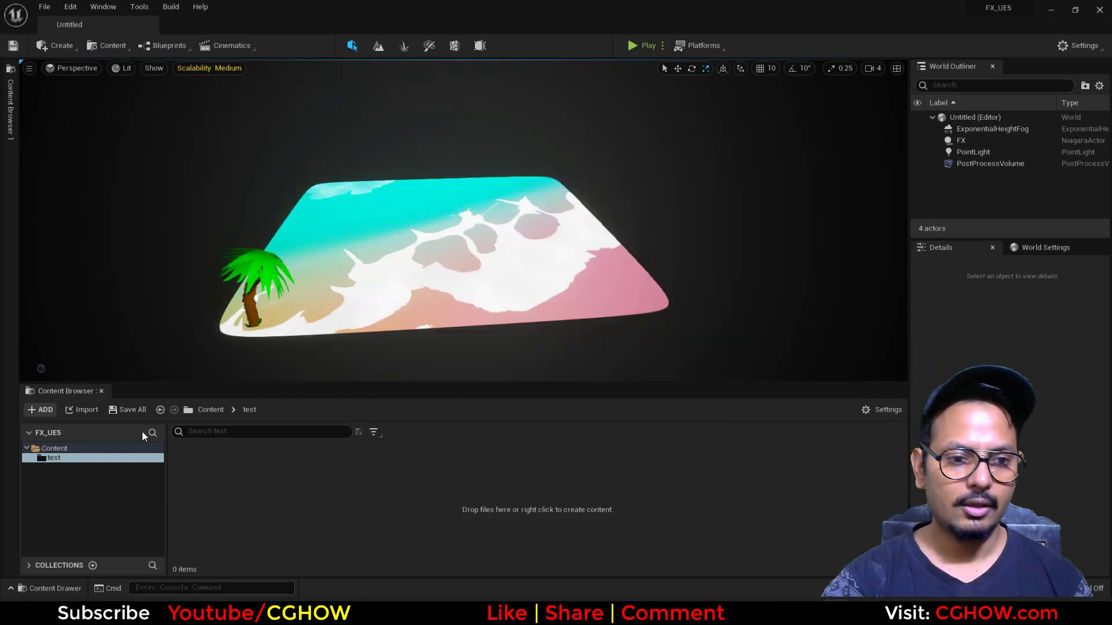
right_click(252, 465)
mouse_move(302, 366)
left_click(265, 559)
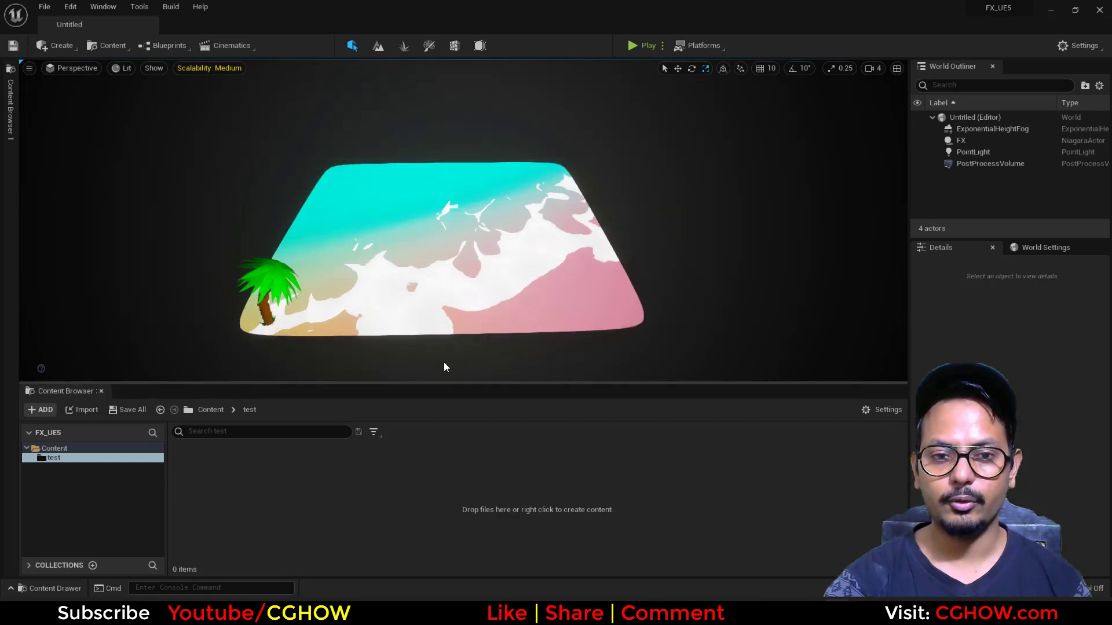
right_click(301, 492)
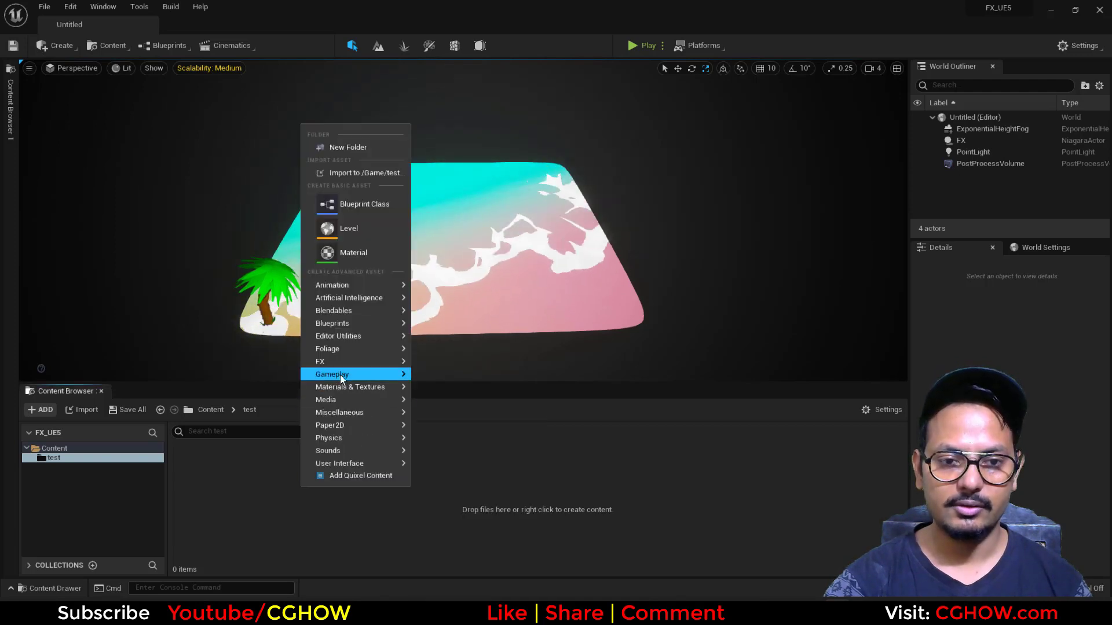
mouse_move(341, 362)
key("Escape")
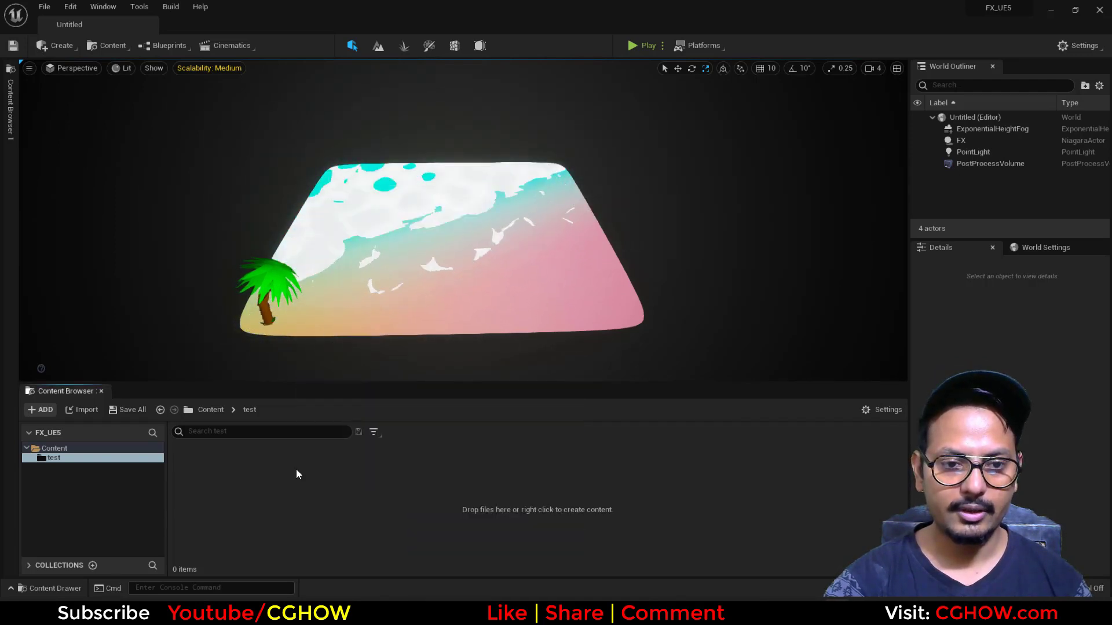
Step: Create a material named m_Wave in the test folder and open it docked beside the level
right_click(293, 475)
key("Escape")
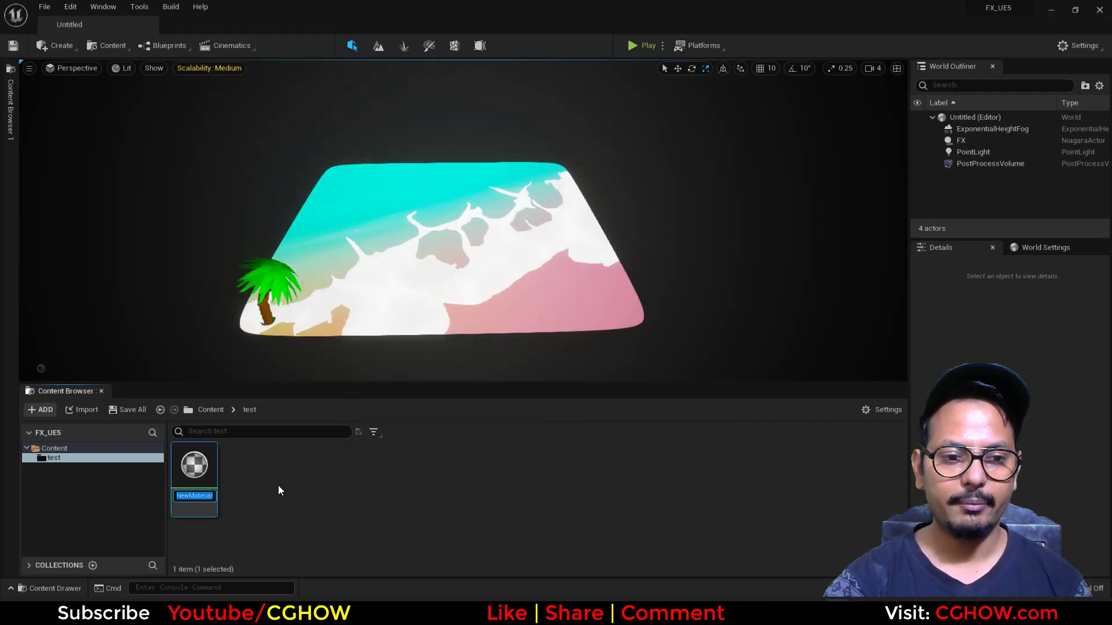
type("m_Wave")
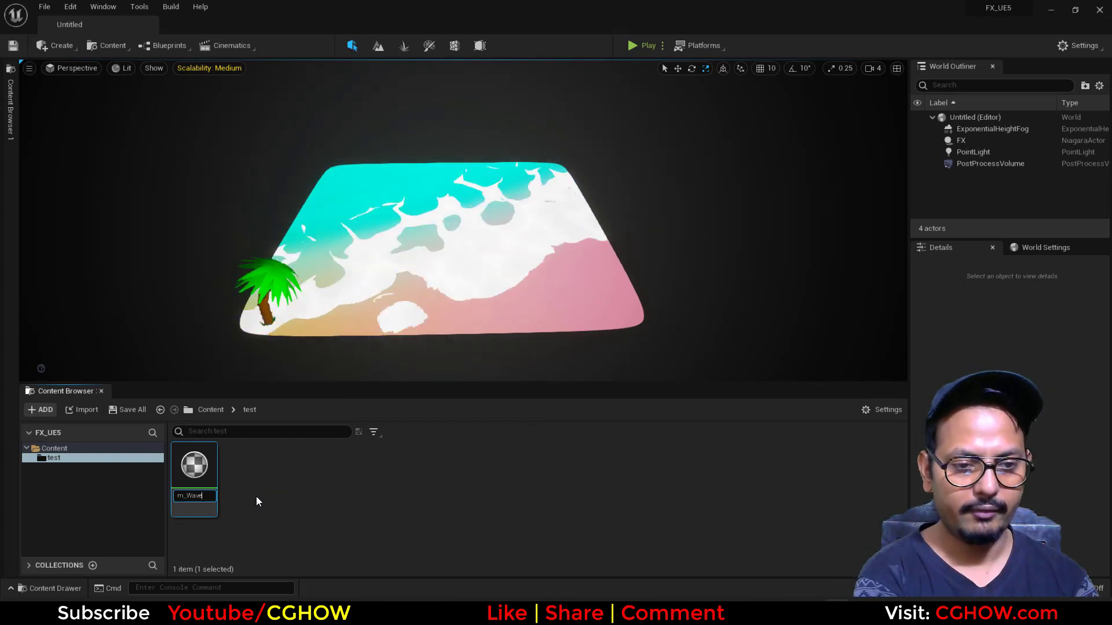
key("Return")
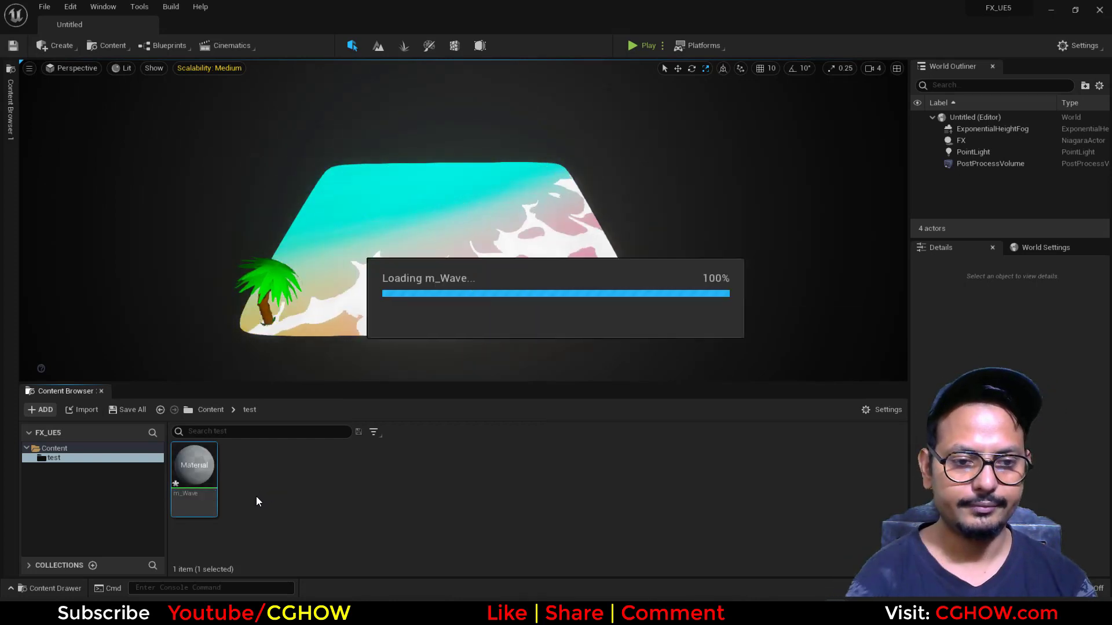
left_click_drag(110, 66, 179, 26)
Step: Create a material instance from m_Wave with its default name and open it alongside the parent material
left_click(79, 27)
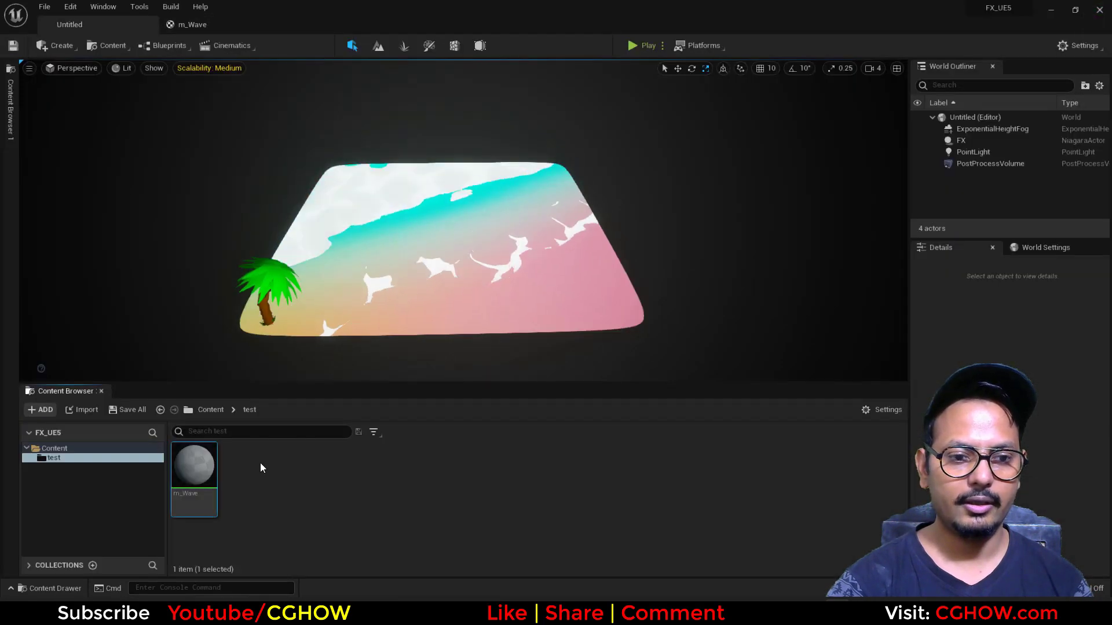
right_click(195, 465)
left_click(259, 203)
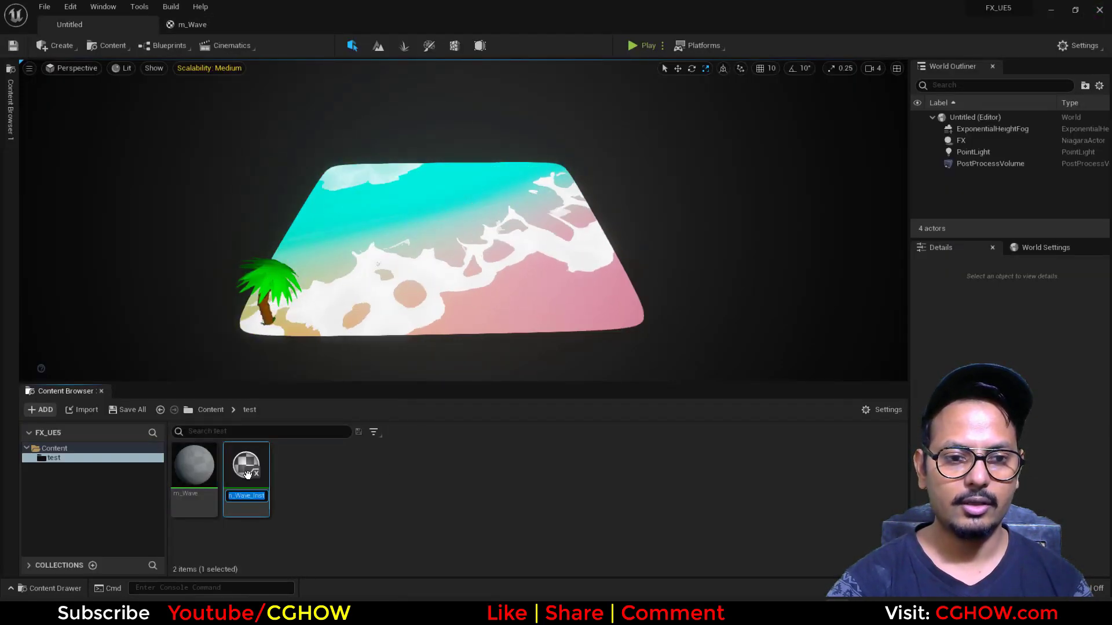
double_click(248, 476)
left_click(232, 29)
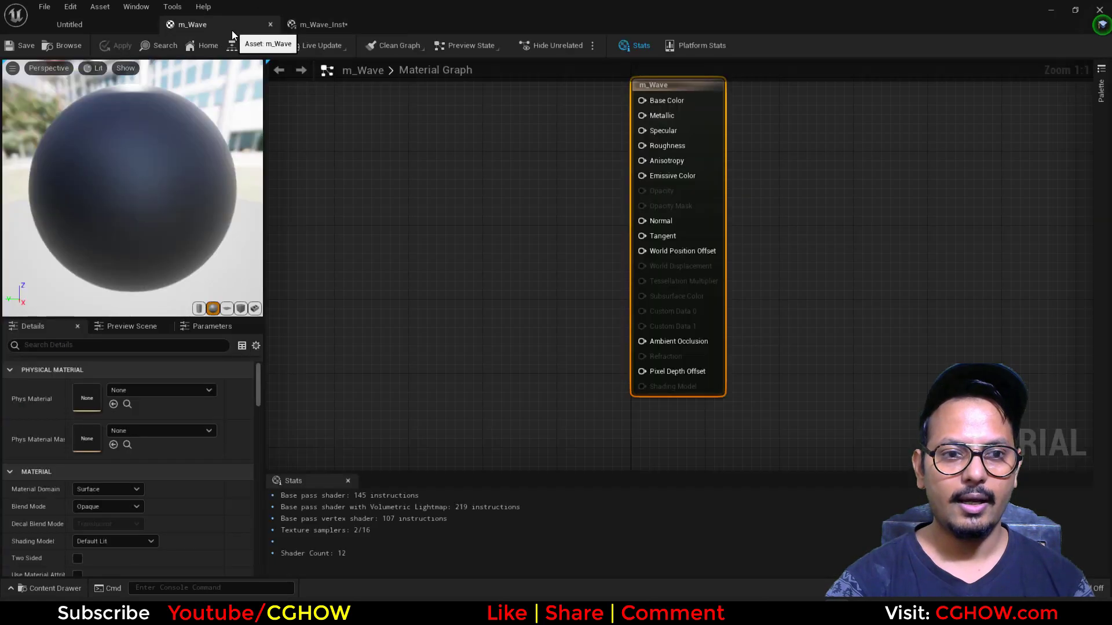
left_click(323, 24)
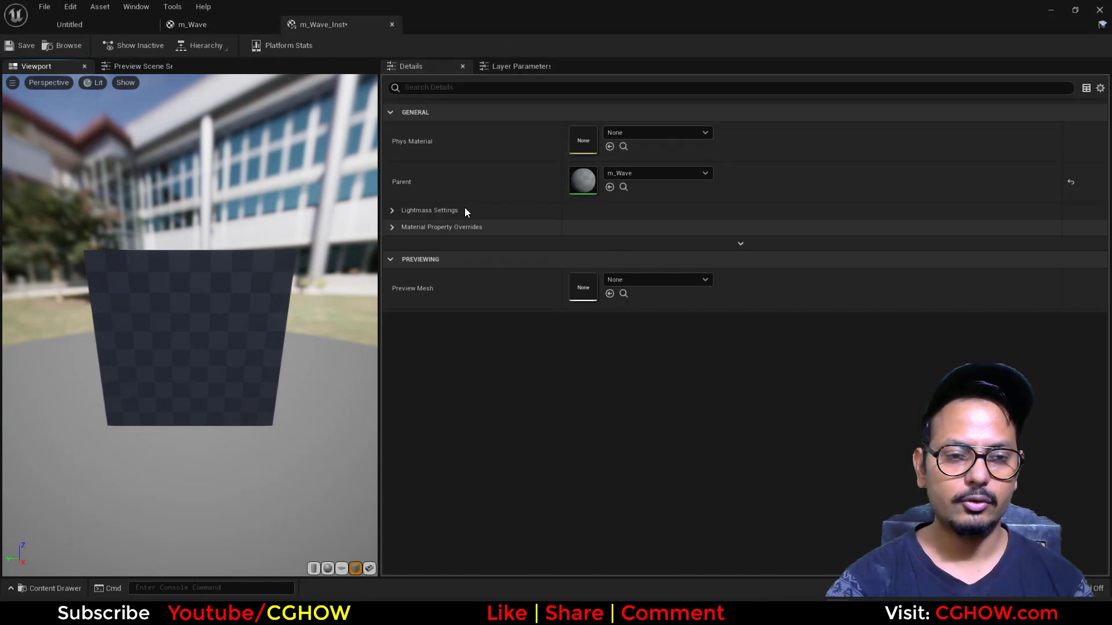
Step: Bring the noise1 texture from the Content folder into the m_Wave graph as a Texture Sample
left_click(221, 31)
left_click(93, 22)
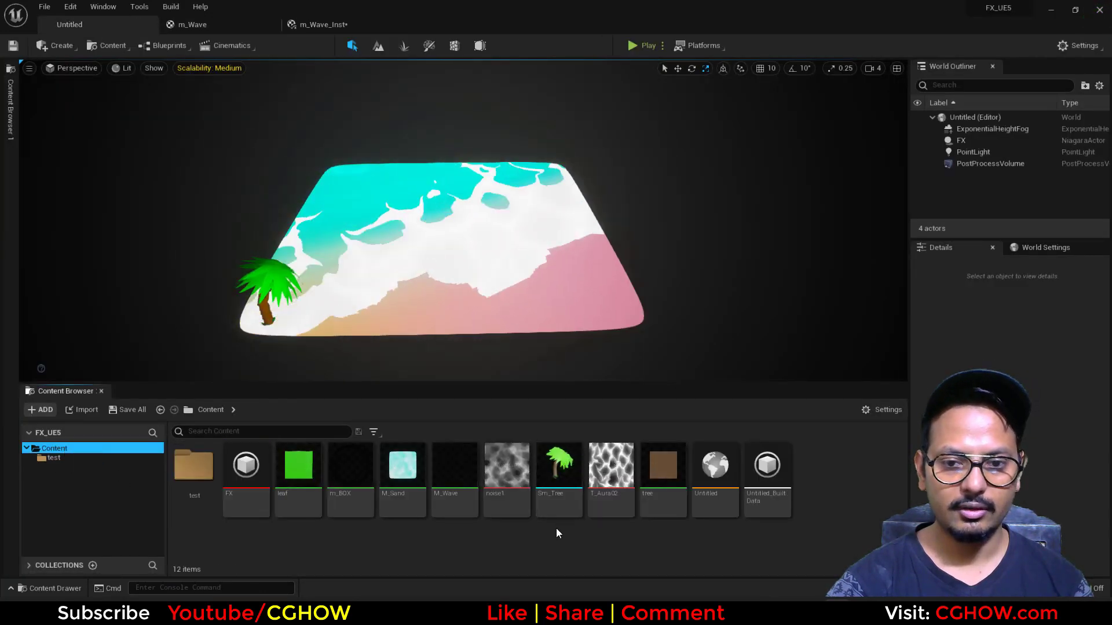
left_click_drag(514, 491, 193, 214)
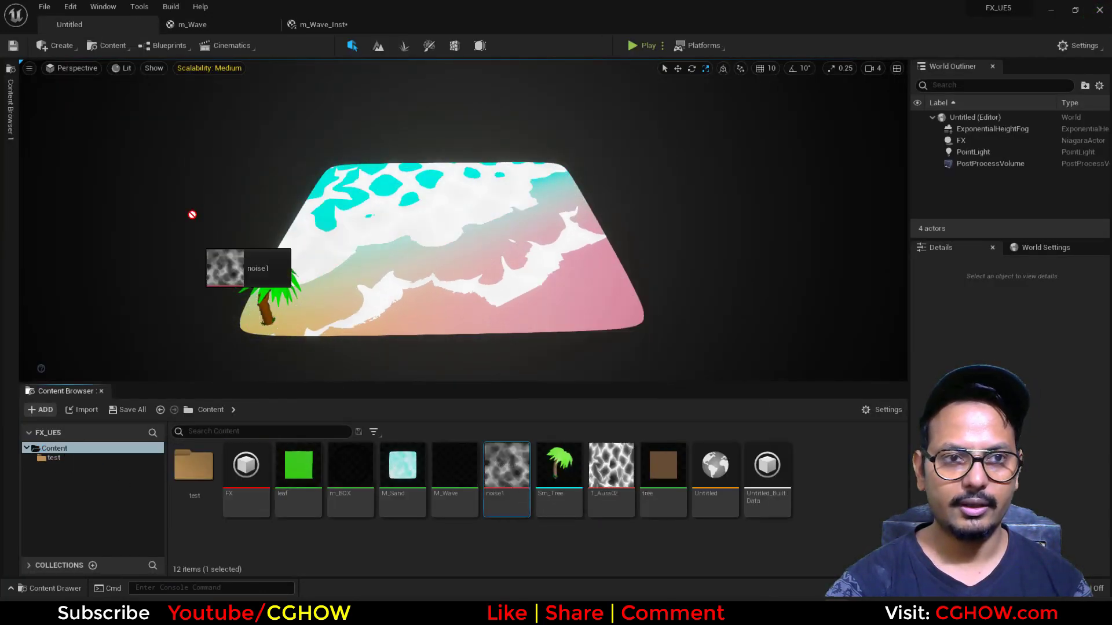
left_click_drag(253, 27, 252, 28)
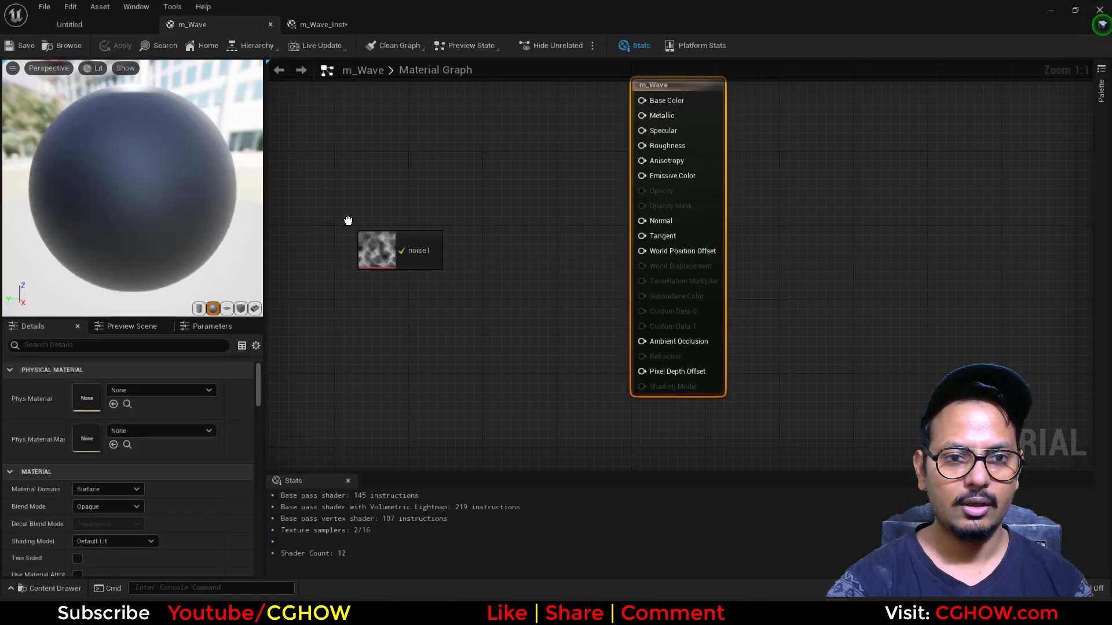
left_click_drag(348, 221, 348, 221)
right_click_drag(469, 415, 663, 456)
left_click_drag(546, 348, 447, 315)
Step: Set the m_Wave preview mesh to a cube and frame the whole cube in the preview
left_click(241, 308)
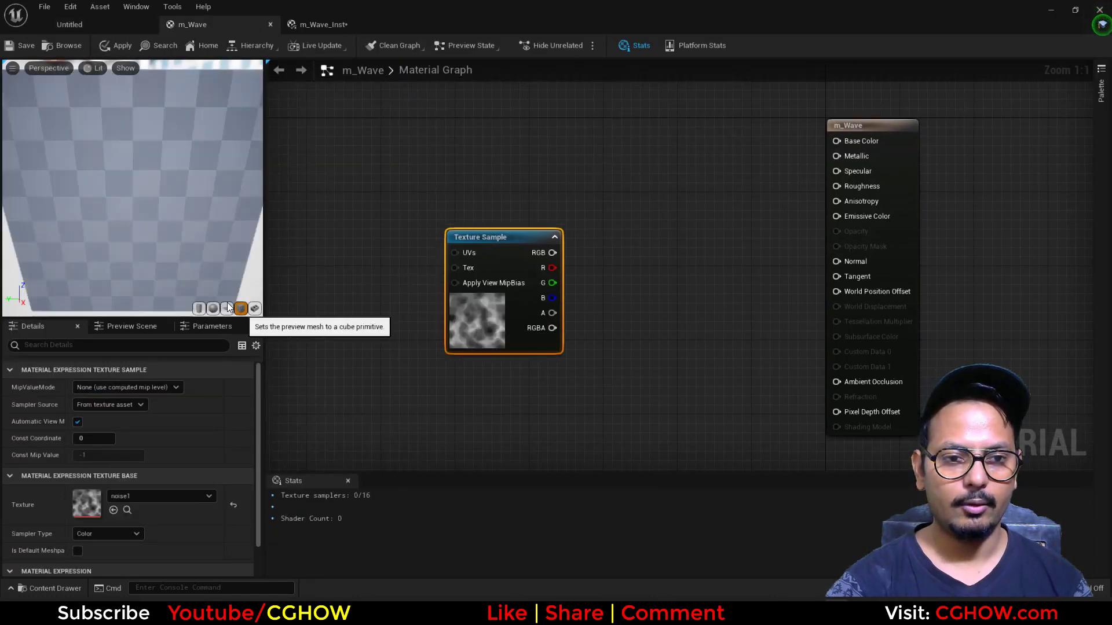
scroll(230, 235, "down", 6)
left_click_drag(229, 235, 229, 220)
Step: Place an Add node beside the noise Texture Sample and connect the texture's R output to its A input
left_click_drag(518, 337, 426, 300)
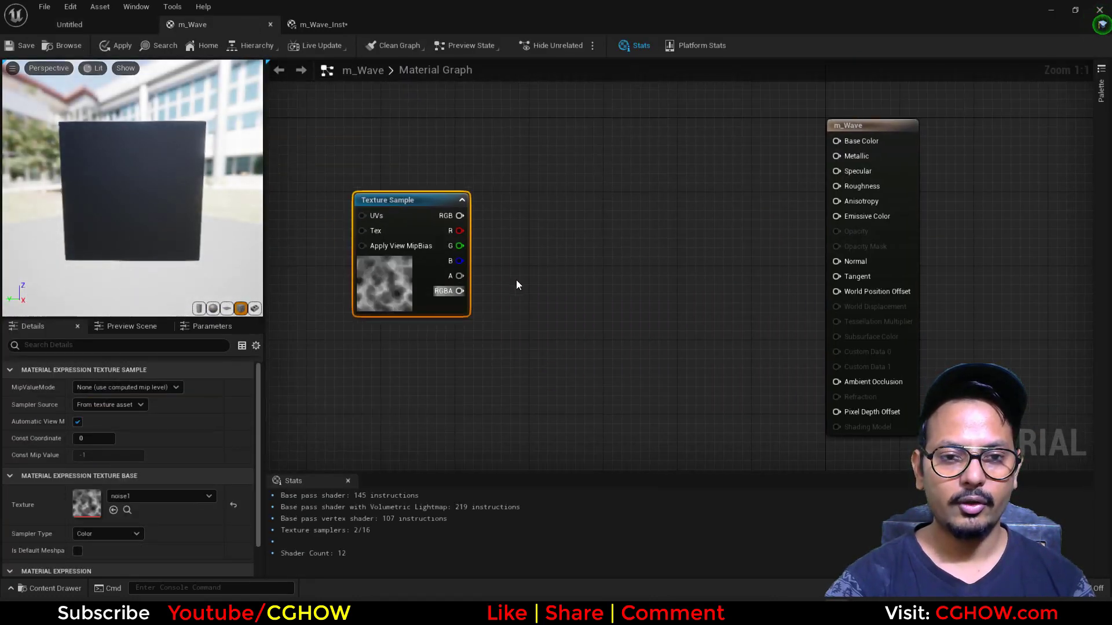
left_click(508, 204)
left_click_drag(516, 224, 532, 248)
right_click_drag(516, 357, 510, 305)
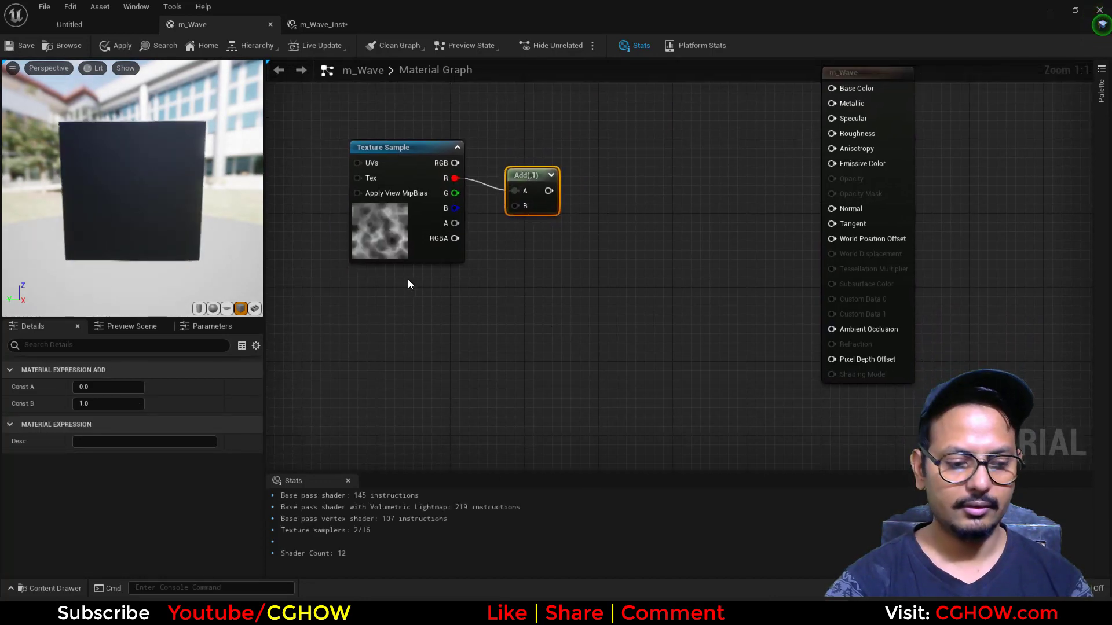
Step: Feed a texture coordinate masked to only its R channel into the Add node's B input, followed by a second Add node
left_click(295, 296)
right_click(395, 305)
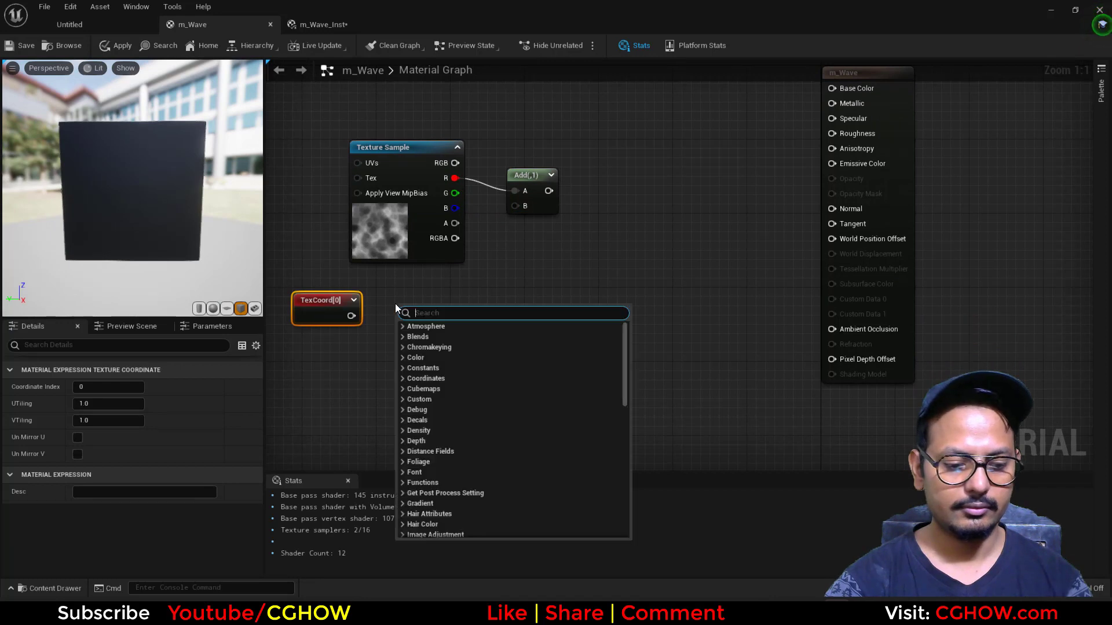
type("mas")
left_click(436, 472)
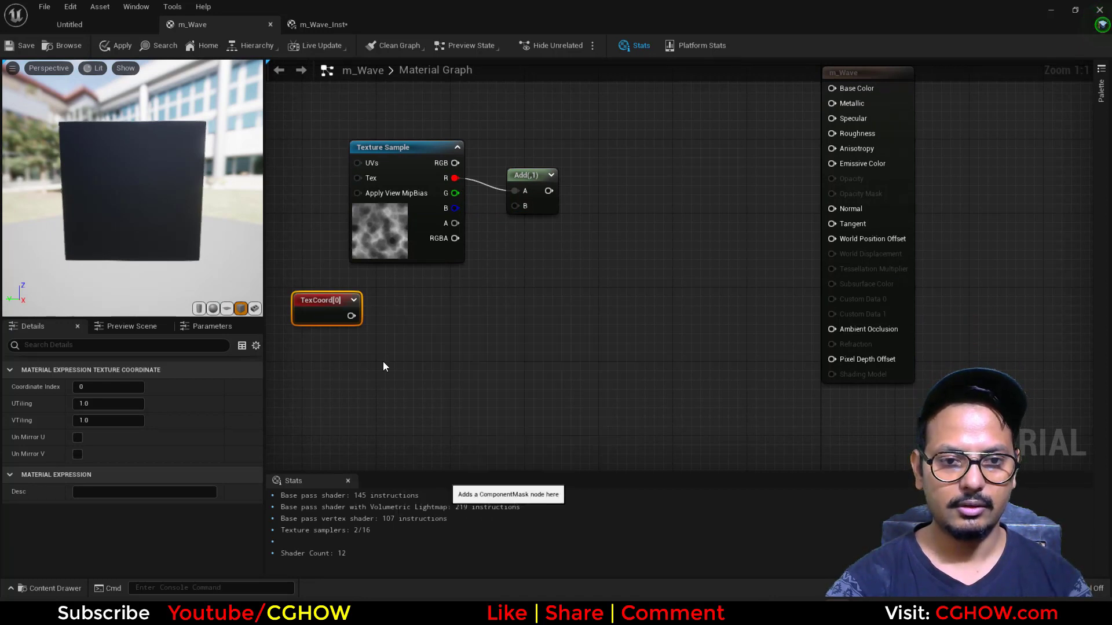
left_click(77, 404)
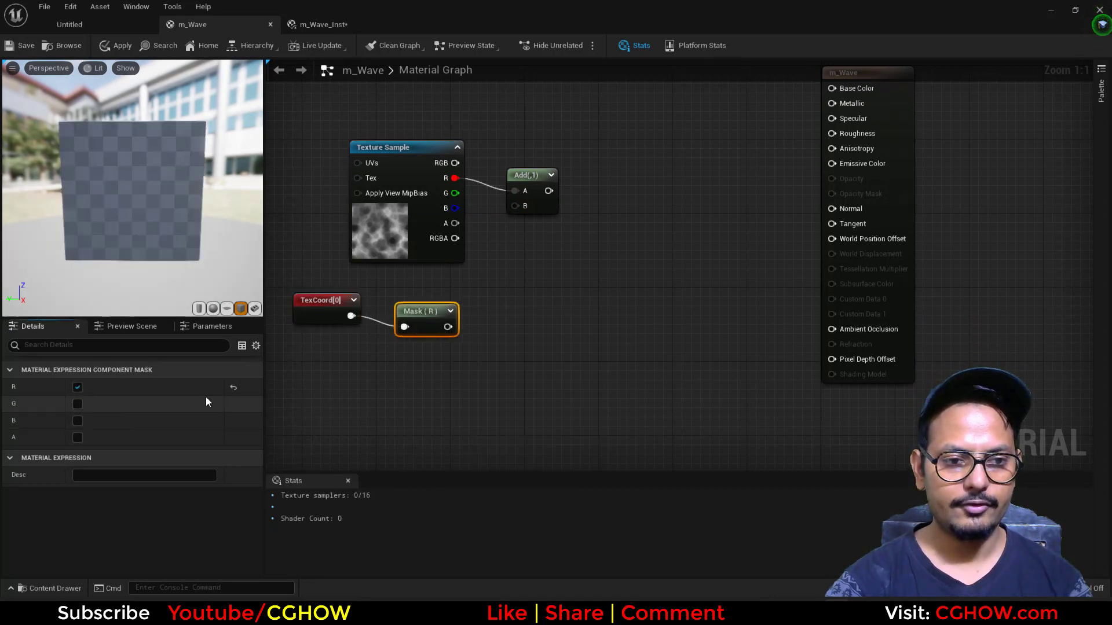
left_click_drag(520, 214, 578, 186)
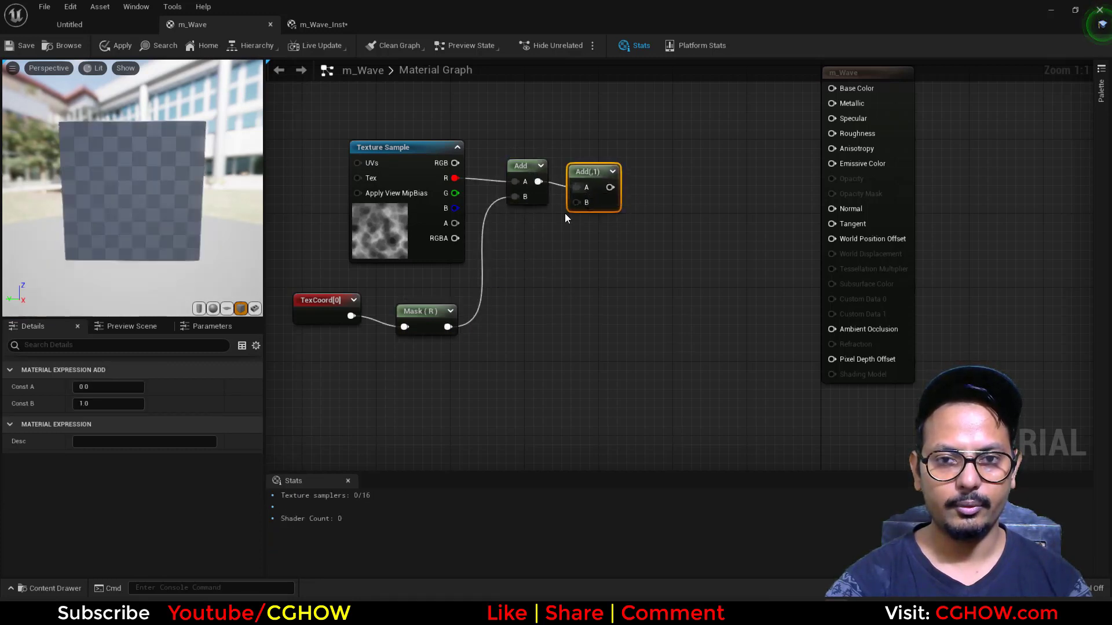
Step: Create a scalar parameter named add and connect it to the second Add node's B input
left_click(540, 248)
type("add")
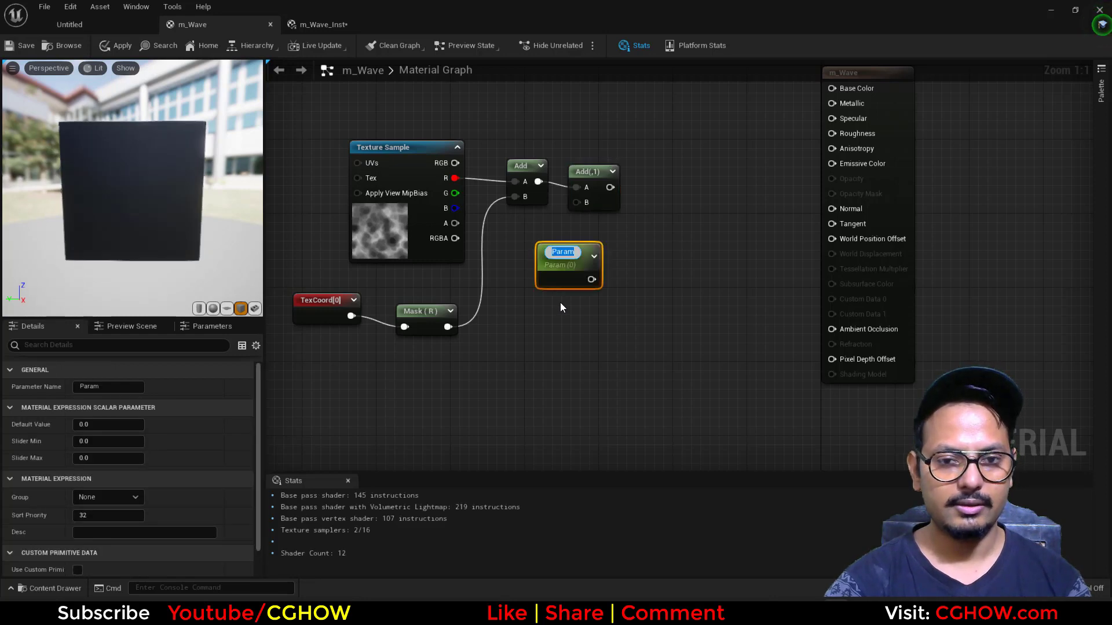
key("Return")
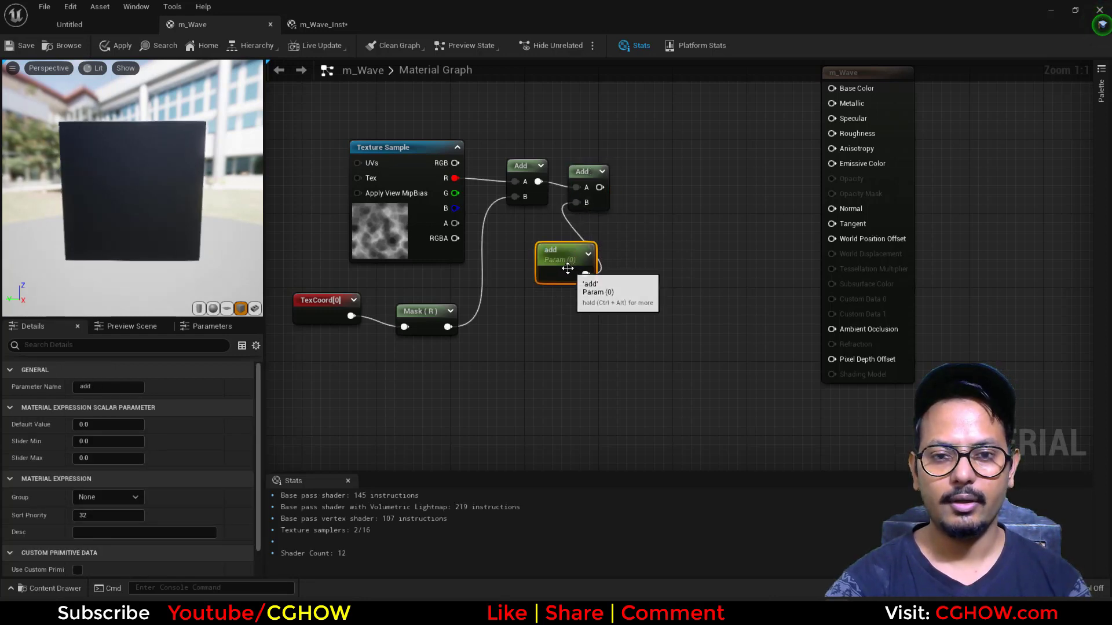
Step: Chain a Multiply node and a Floor node after the second Add, and connect Floor's output to Emissive Color
right_click_drag(618, 192, 573, 259)
left_click(574, 231)
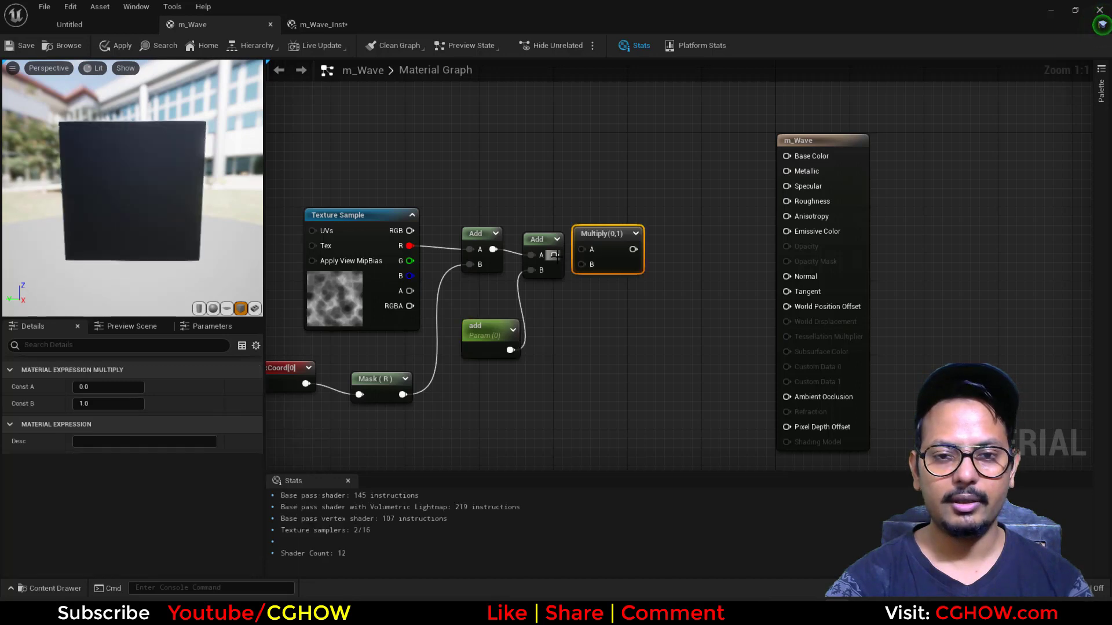
left_click_drag(626, 249, 757, 273)
type("floo")
left_click(686, 295)
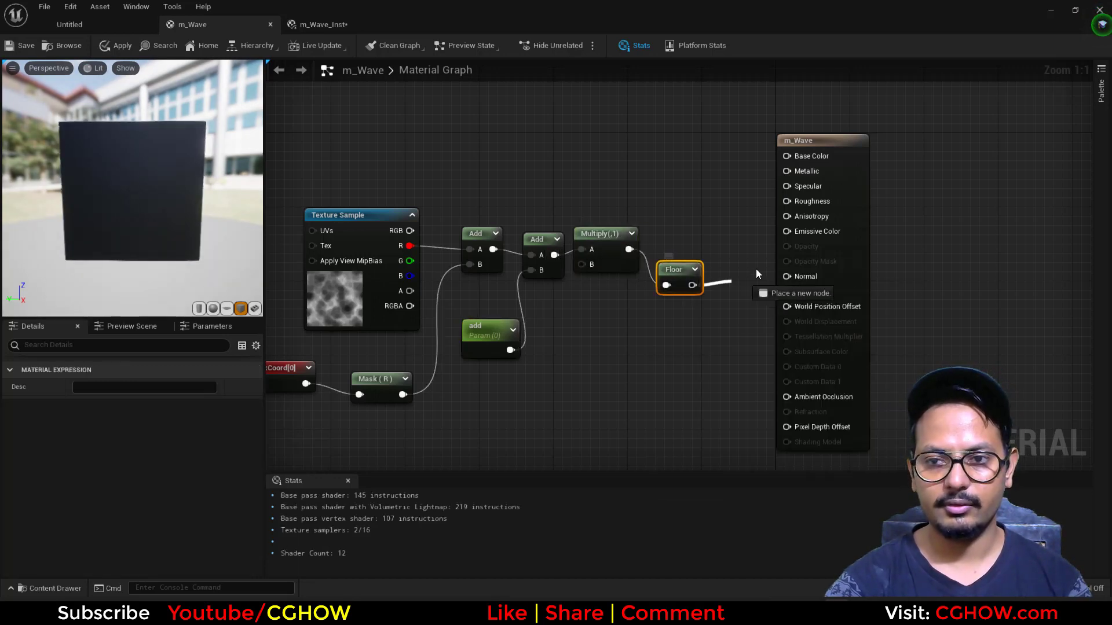
left_click_drag(791, 234, 789, 232)
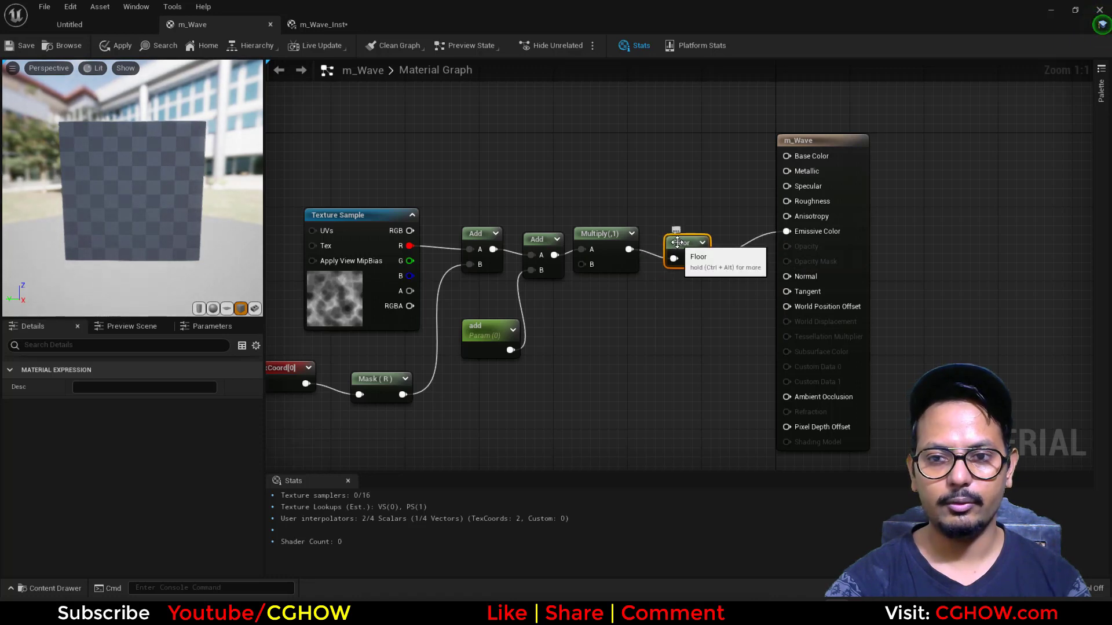
key("ctrl+alt")
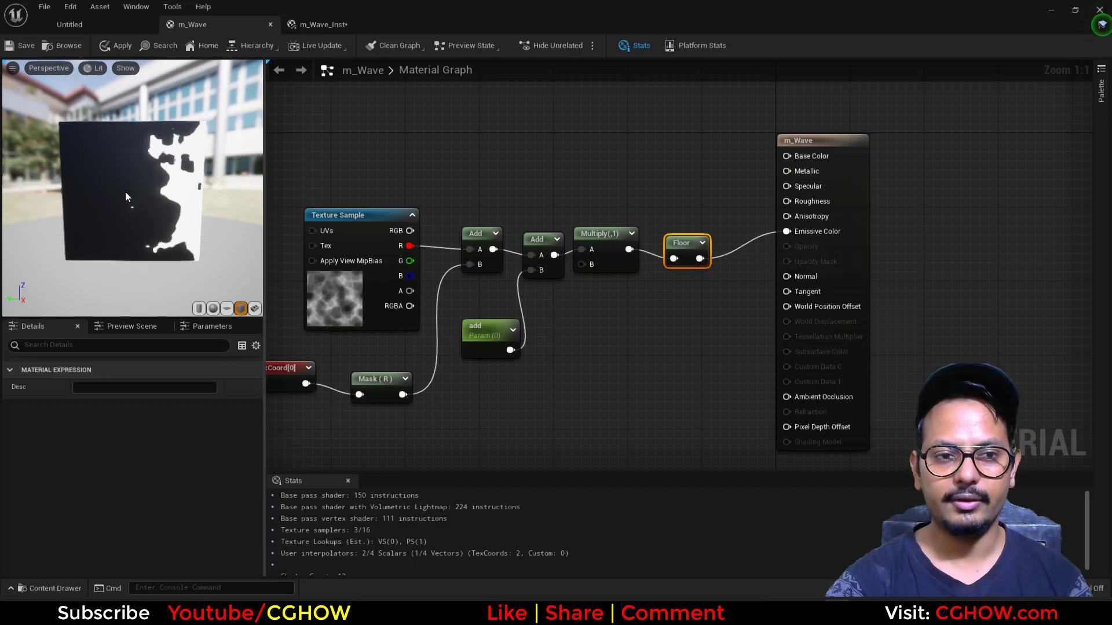
Step: Save m_Wave and raise the add parameter in m_Wave_Inst to about 0.886
right_click_drag(551, 327, 592, 310)
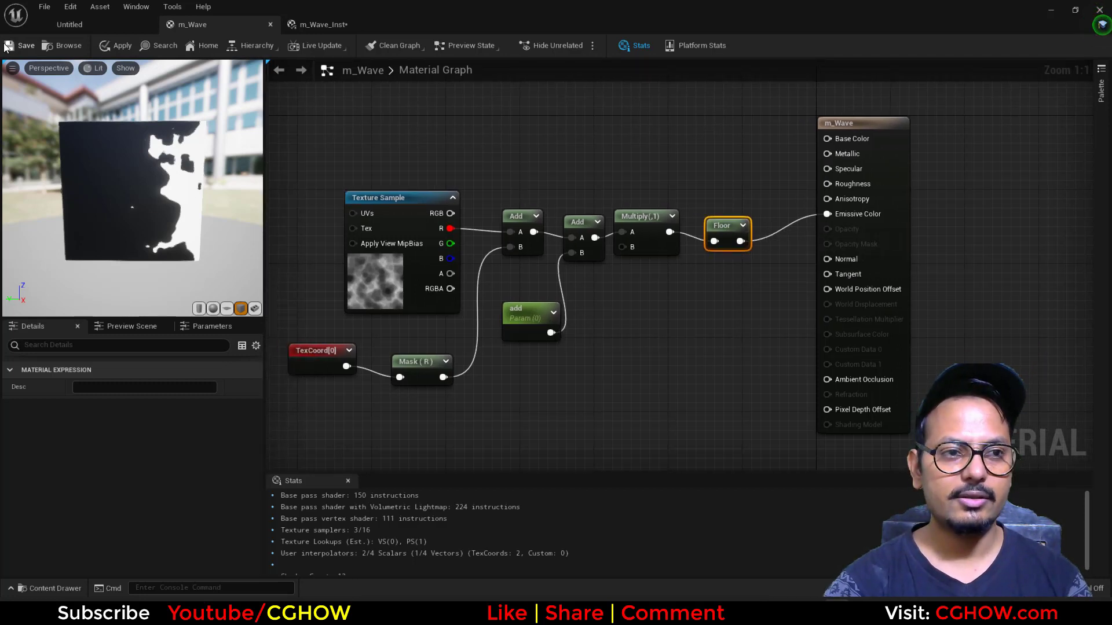
left_click(41, 53)
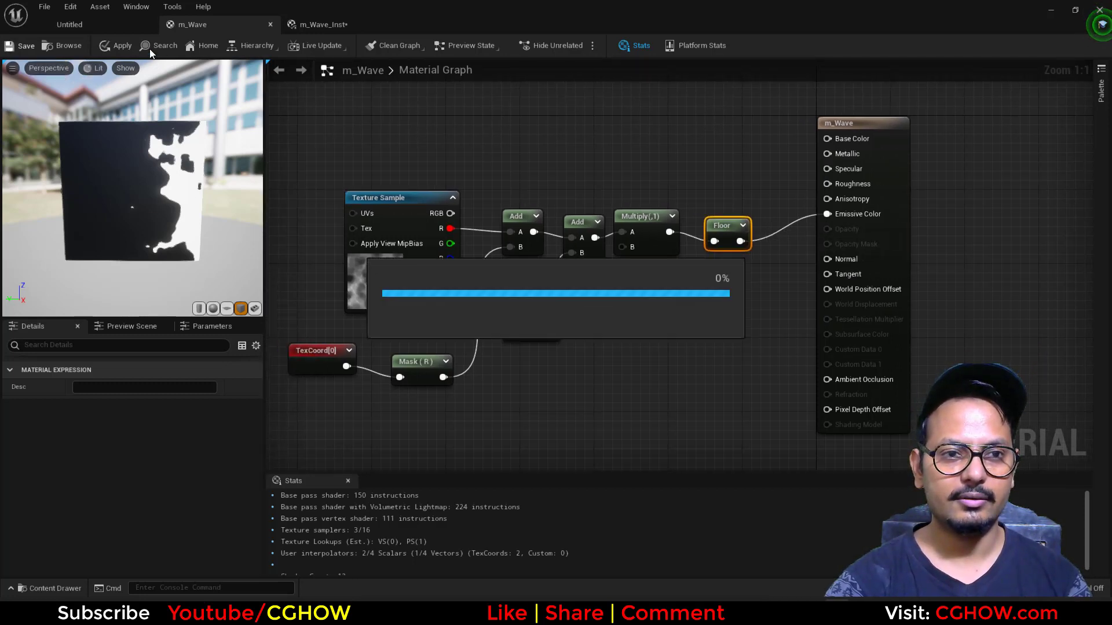
left_click(334, 22)
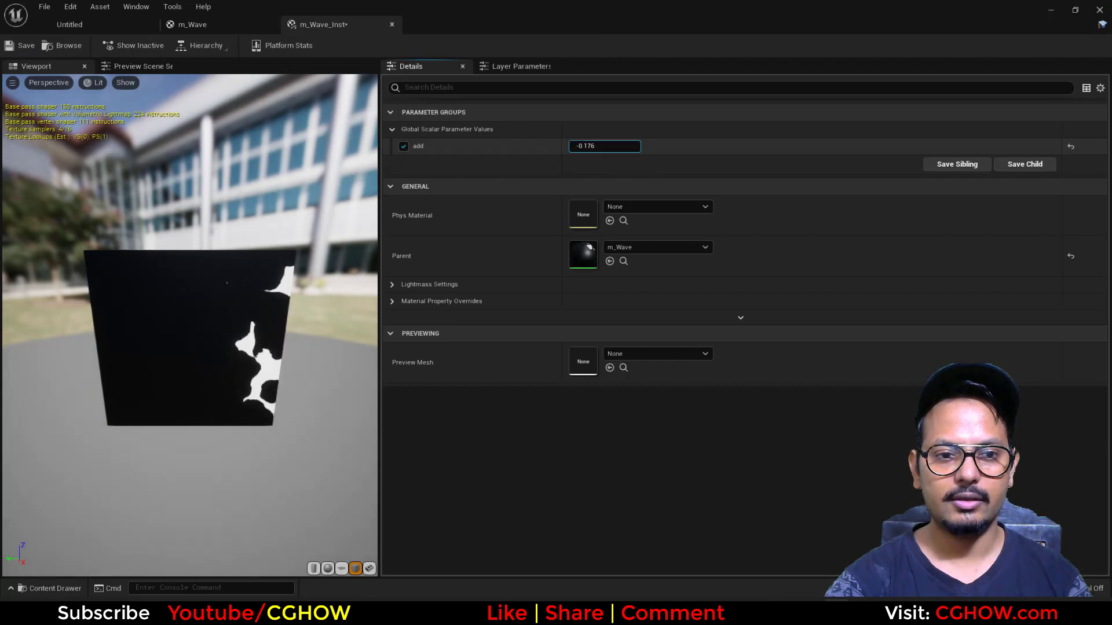
mouse_move(602, 146)
left_mouse_down()
mouse_move(636, 147)
mouse_move(596, 146)
mouse_move(622, 146)
left_mouse_up()
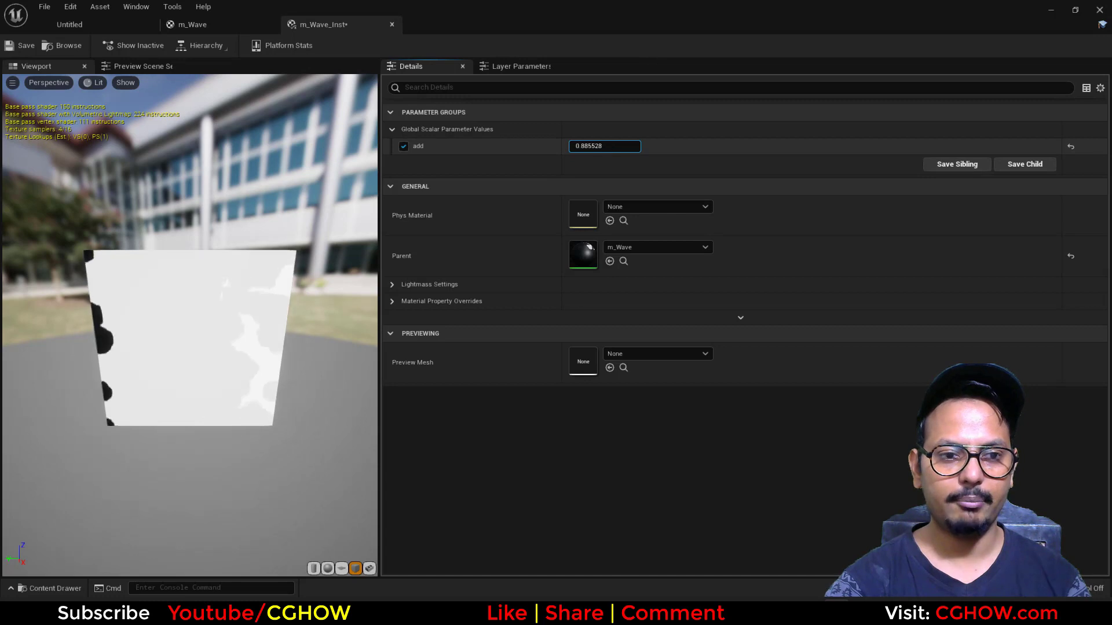
Step: In m_Wave, move the output node farther away and insert a Saturate node between Floor and Emissive Color
left_click(209, 27)
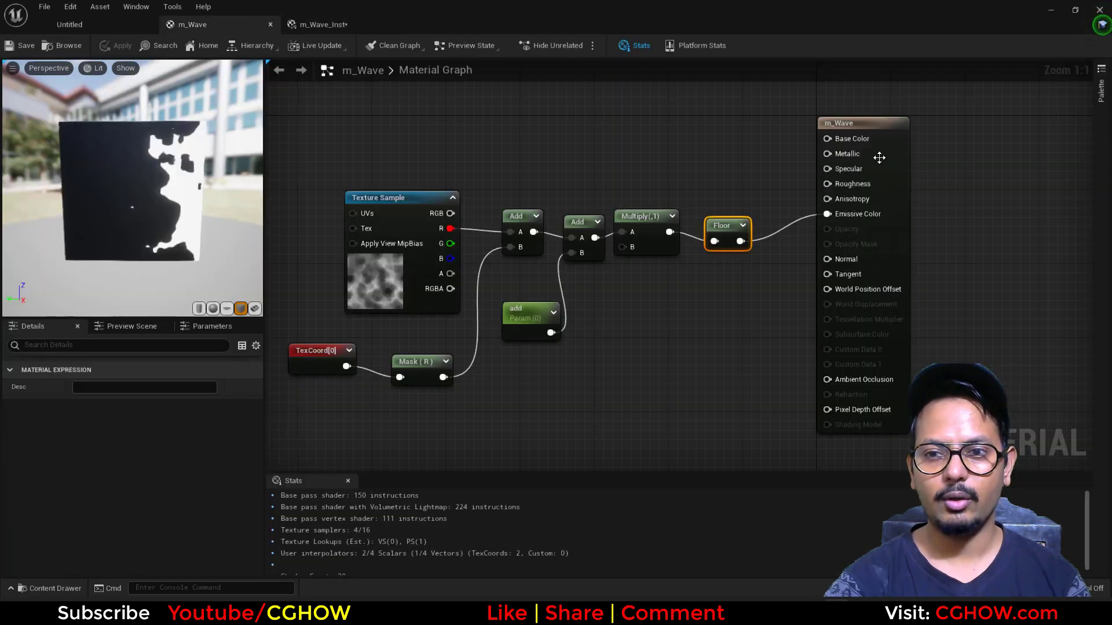
left_click_drag(879, 157, 944, 157)
left_click_drag(741, 242, 767, 252)
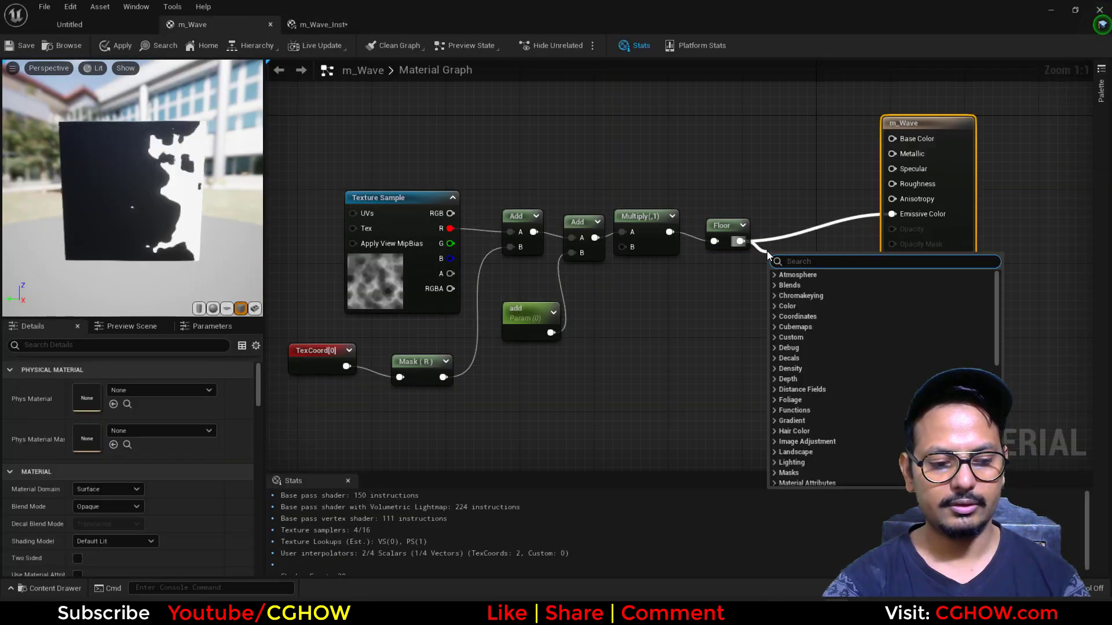
type("sat")
left_click(794, 308)
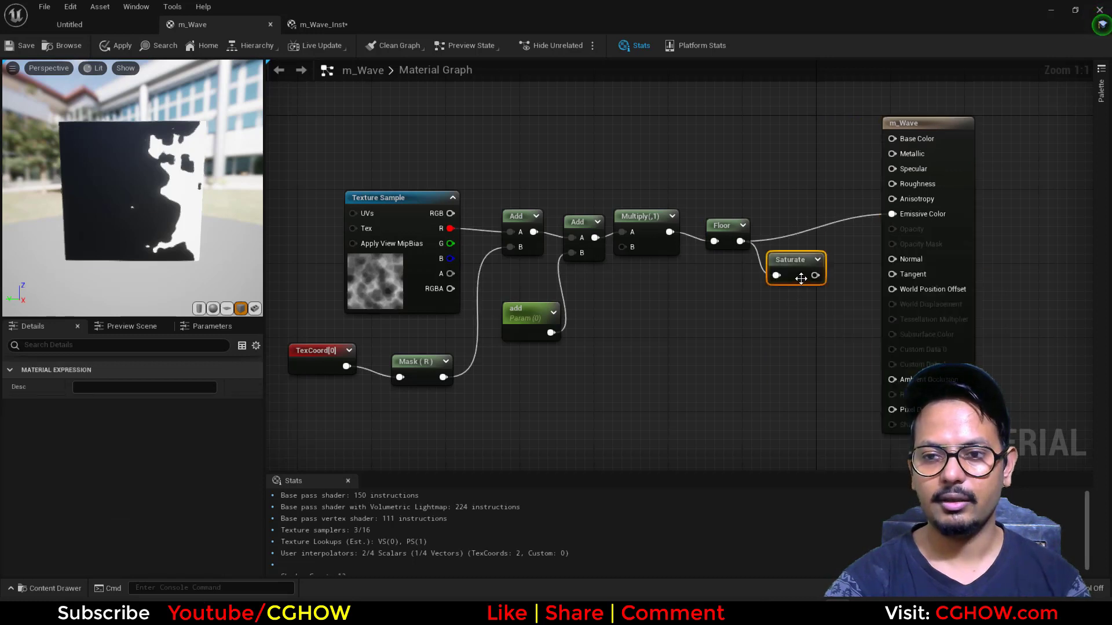
left_click_drag(875, 230, 892, 214)
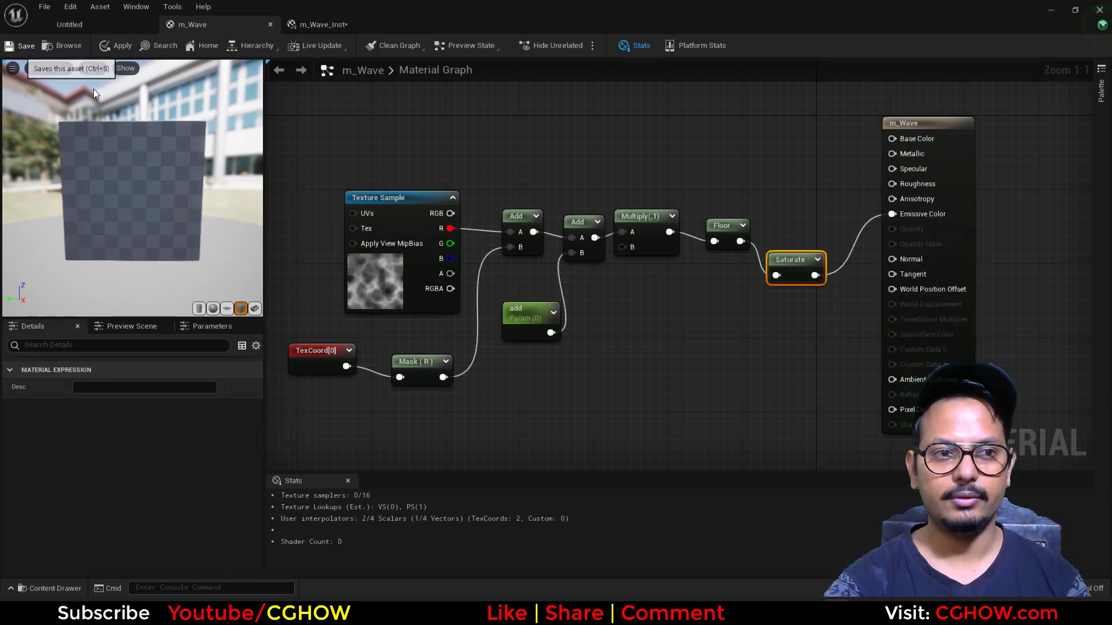
Step: Save m_Wave and set the add parameter in m_Wave_Inst to about 0.40
left_click(25, 48)
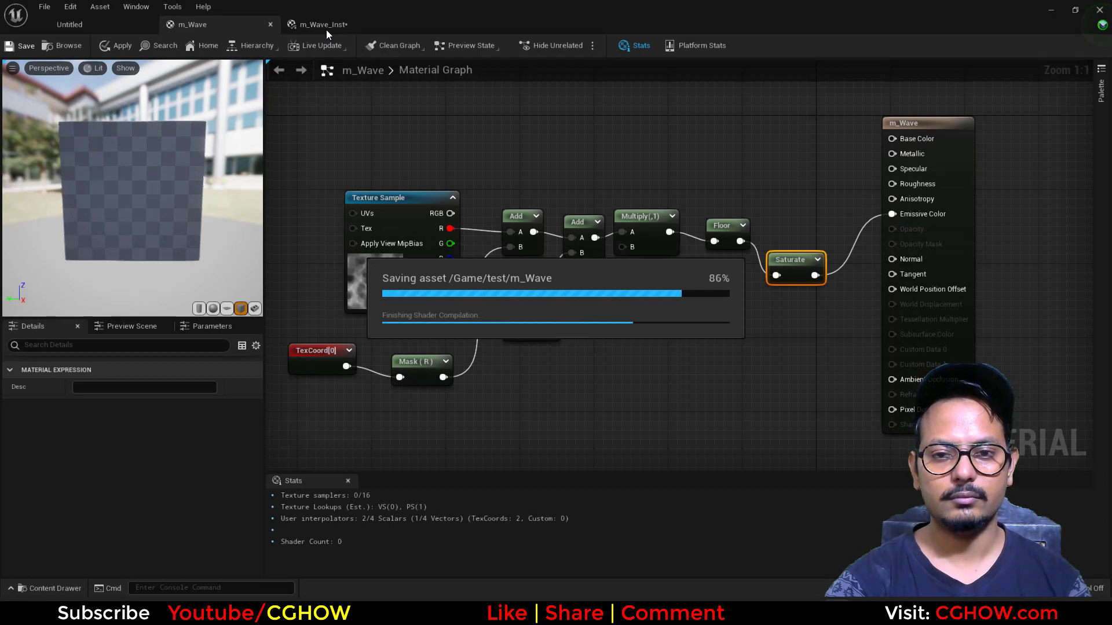
left_click(325, 28)
mouse_move(602, 146)
left_mouse_down()
mouse_move(631, 146)
mouse_move(586, 146)
mouse_move(634, 146)
mouse_move(585, 146)
mouse_move(637, 146)
mouse_move(603, 146)
left_mouse_up()
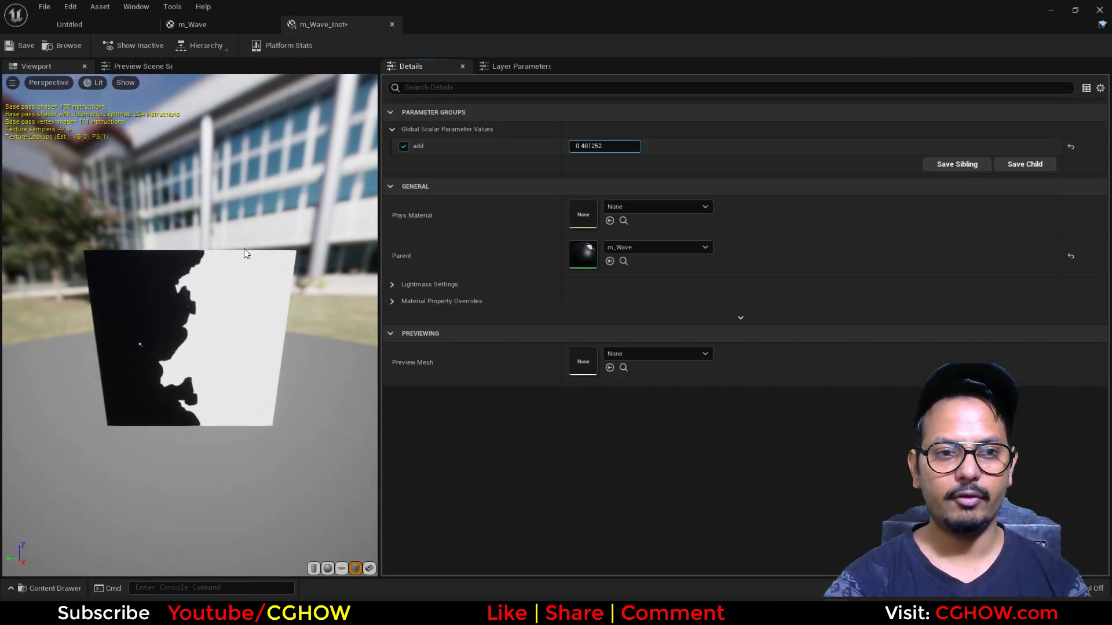
Step: Look at the beach effect in the level and move m_Wave's noise Texture Sample farther from the first Add node
left_click(132, 25)
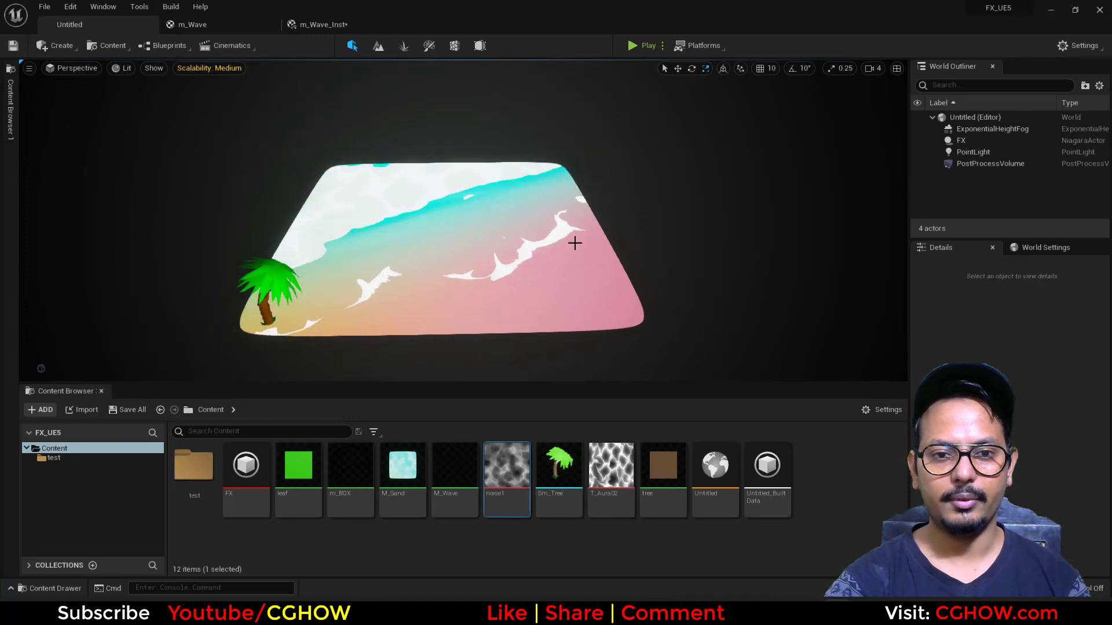
left_click(197, 24)
right_click_drag(421, 336, 508, 298)
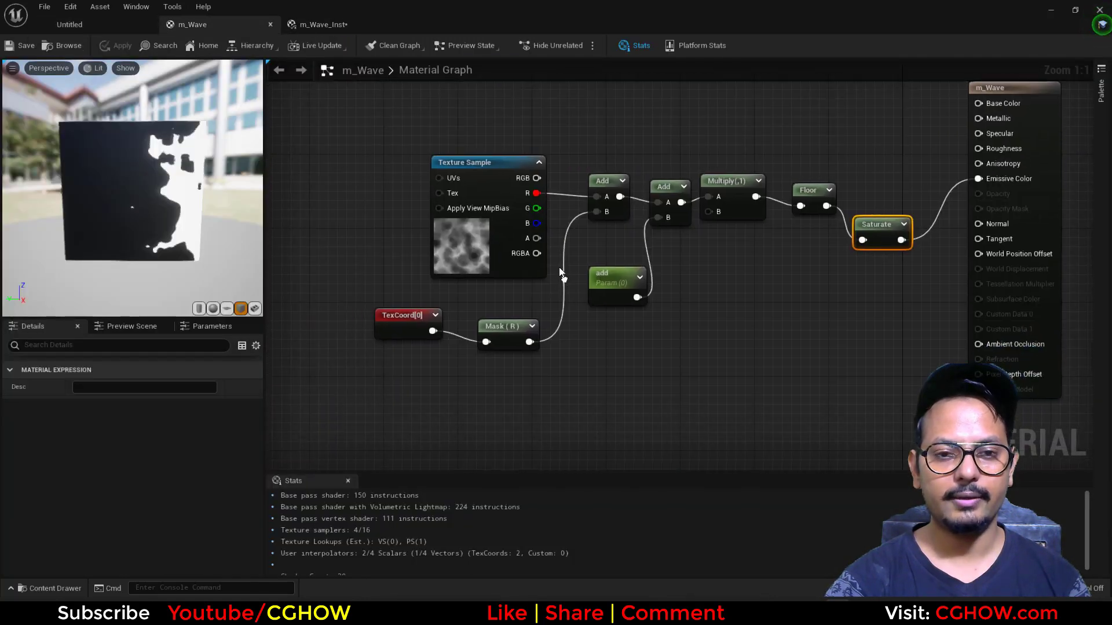
mouse_move(455, 255)
left_mouse_down()
mouse_move(382, 235)
mouse_move(441, 270)
left_mouse_up()
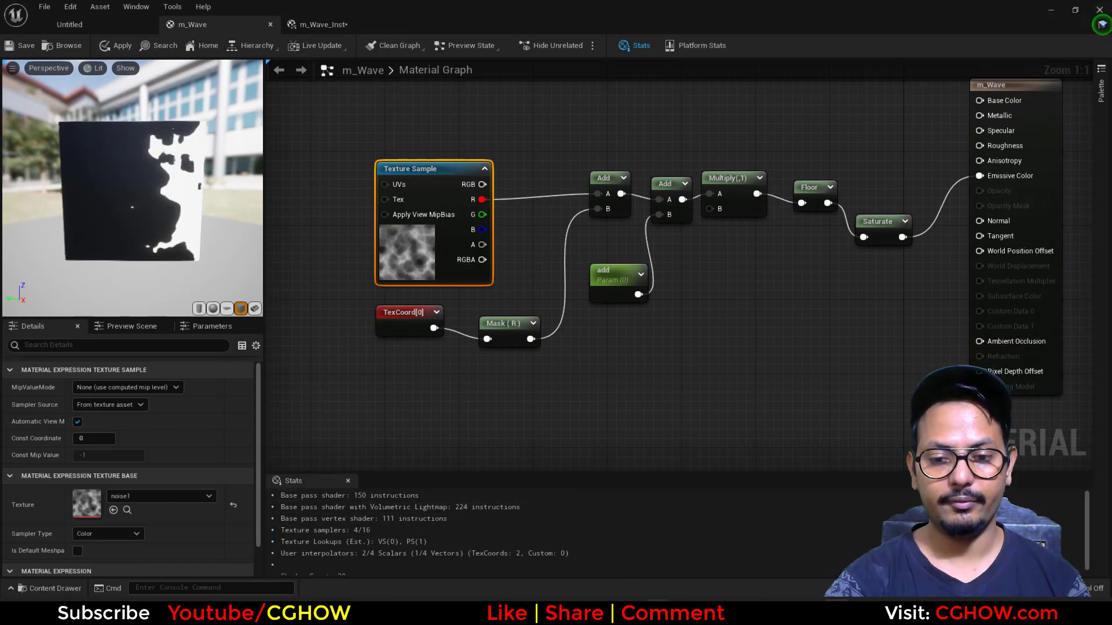
Step: Switch to the Chrome browser and look through the CGHOW YouTube channel's list of videos
left_click(661, 611)
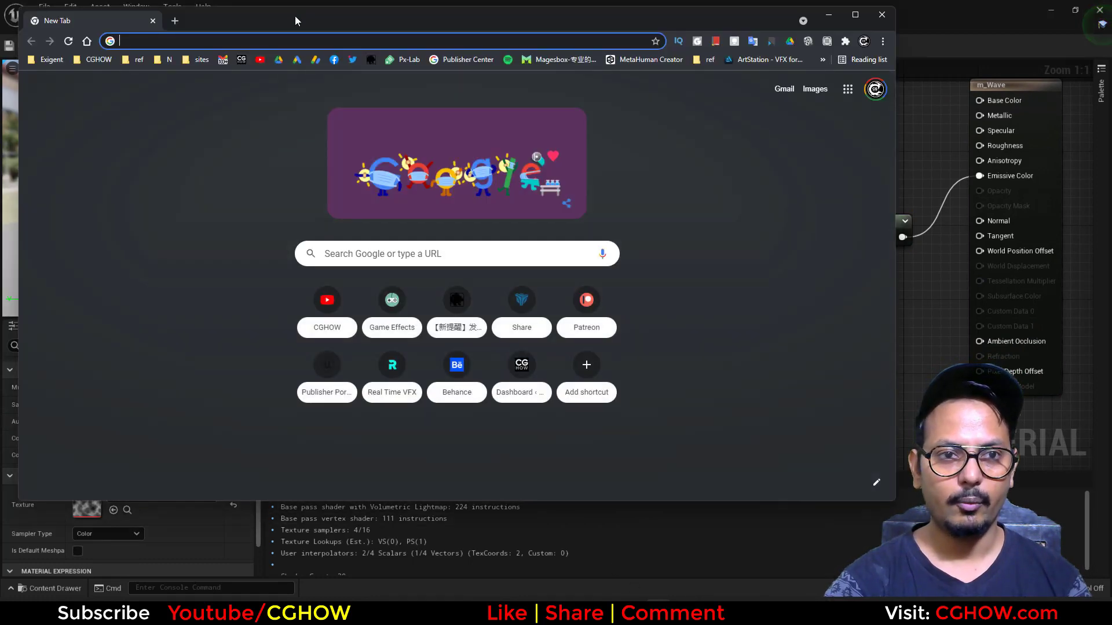
double_click(294, 16)
left_click(240, 48)
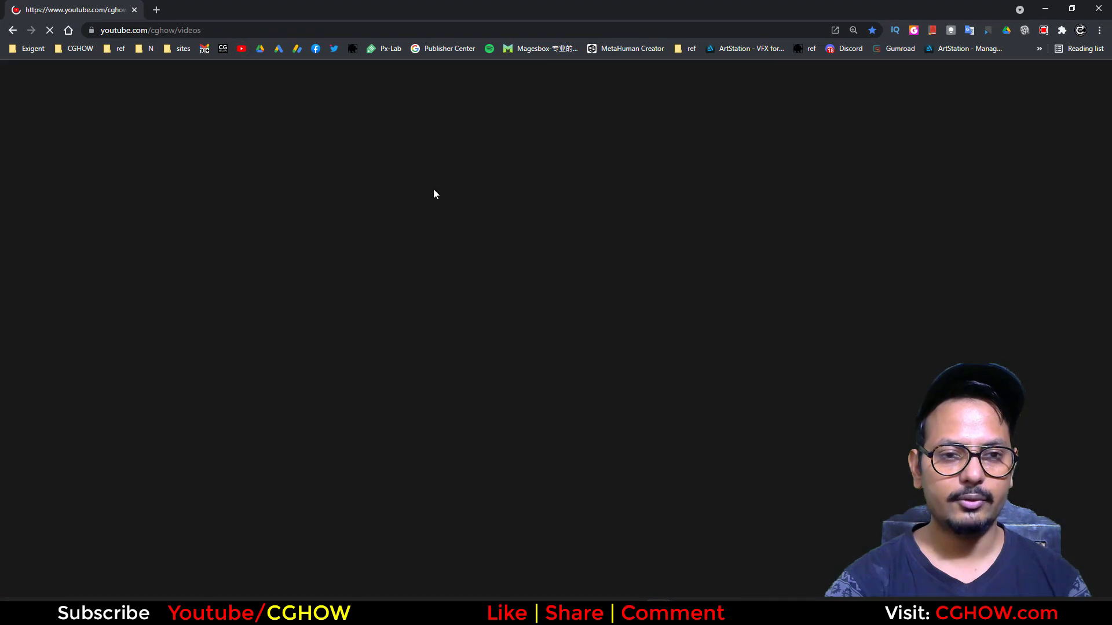
scroll(486, 271, "down", 5)
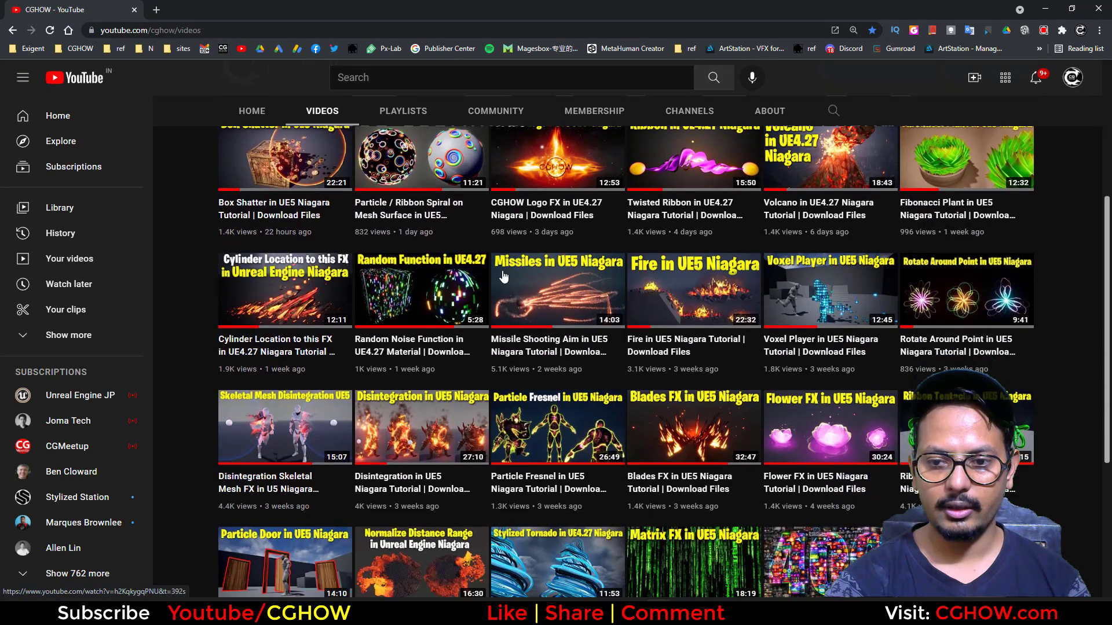
scroll(515, 272, "down", 4)
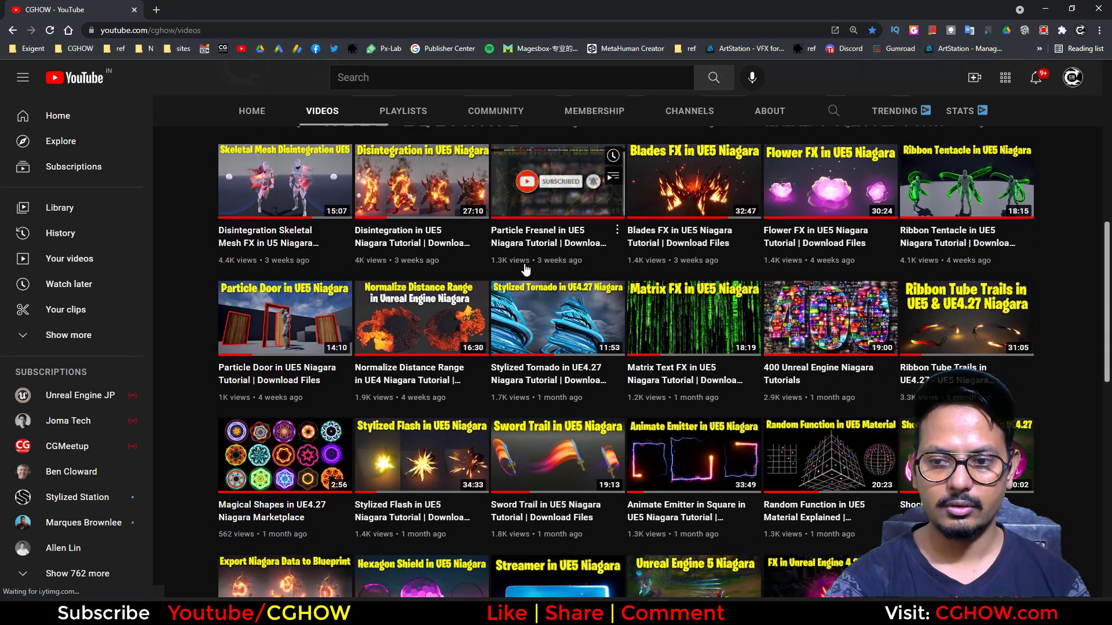
scroll(524, 268, "down", 2)
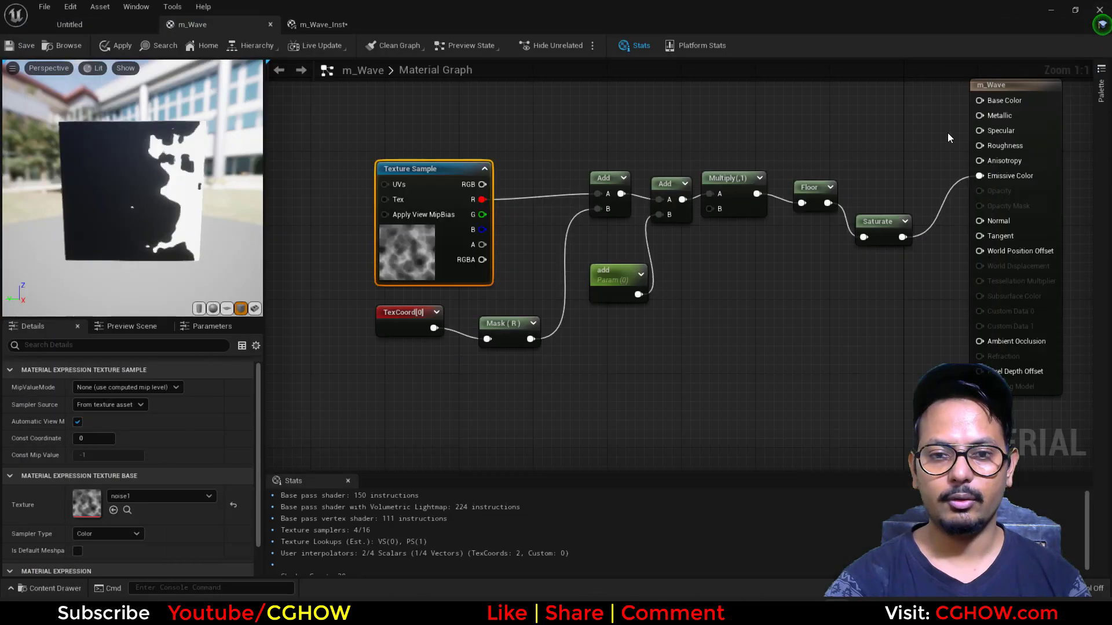
Step: Back in the m_Wave graph, branch a new Add node off the Mask (R) output through its A input
right_click_drag(504, 375, 532, 353)
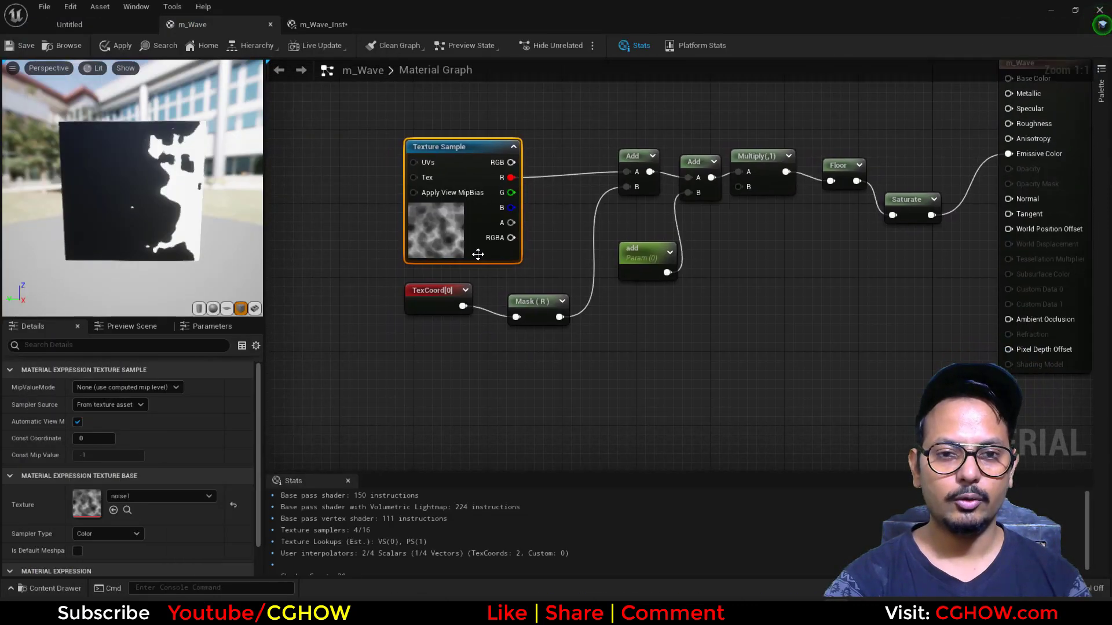
right_click_drag(536, 309, 520, 248)
left_click_drag(521, 249, 578, 299)
key("a")
left_click(563, 278)
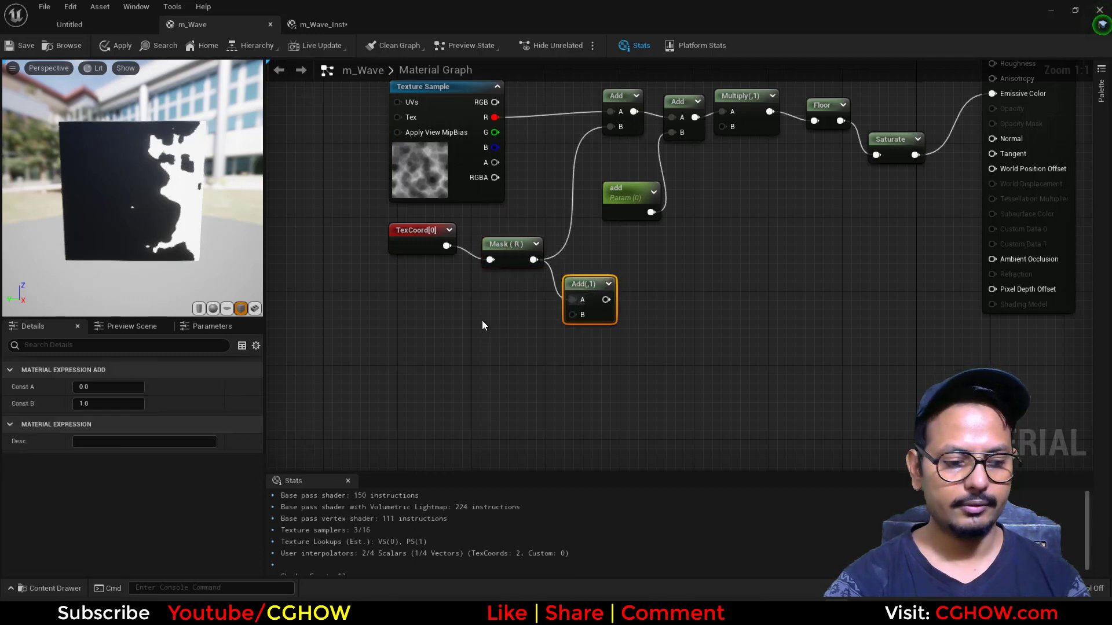
Step: Create a scalar parameter named offset and connect it to the new Add node's B input
left_click(459, 311)
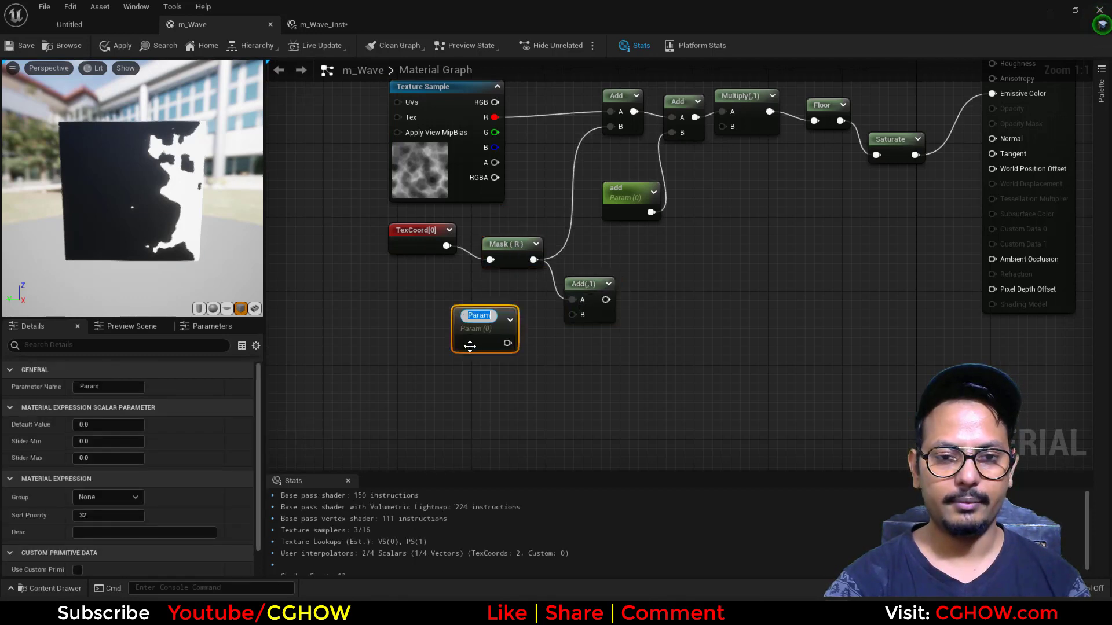
type("o")
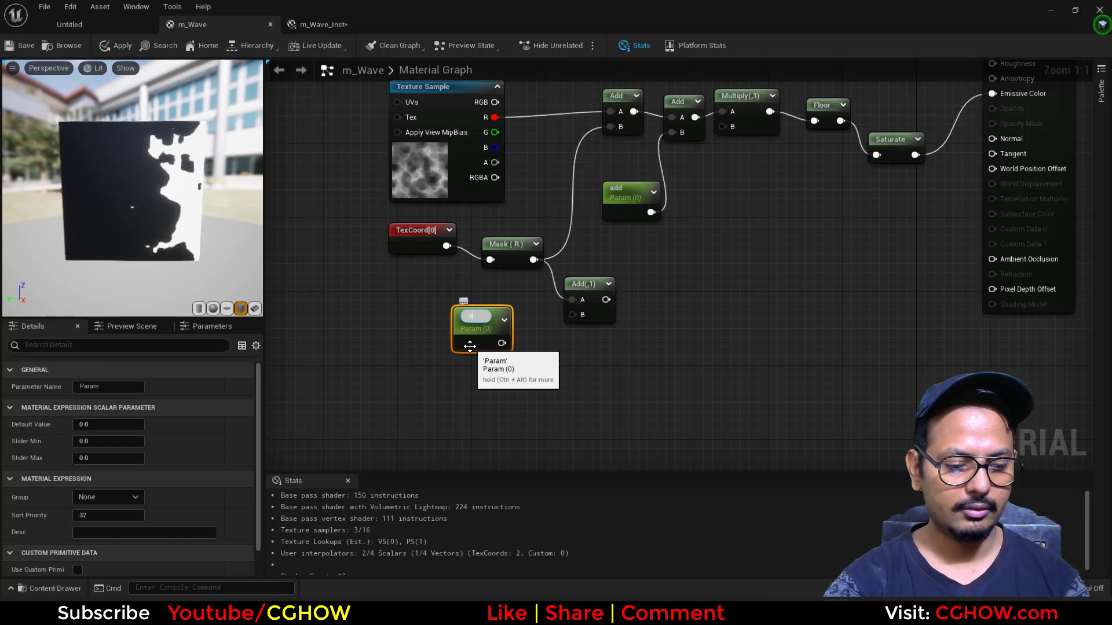
type("ffset")
key("Return")
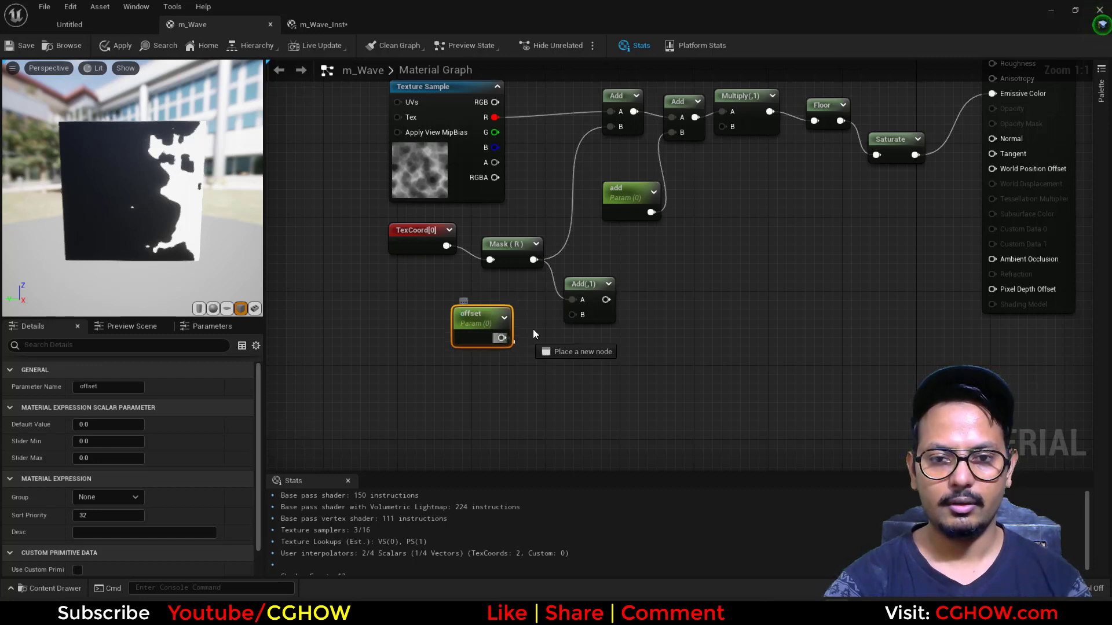
left_click_drag(570, 314, 573, 315)
Step: Connect the new Add node's output to Emissive Color and set the offset parameter's default value to 0.64
right_click_drag(576, 317, 532, 377)
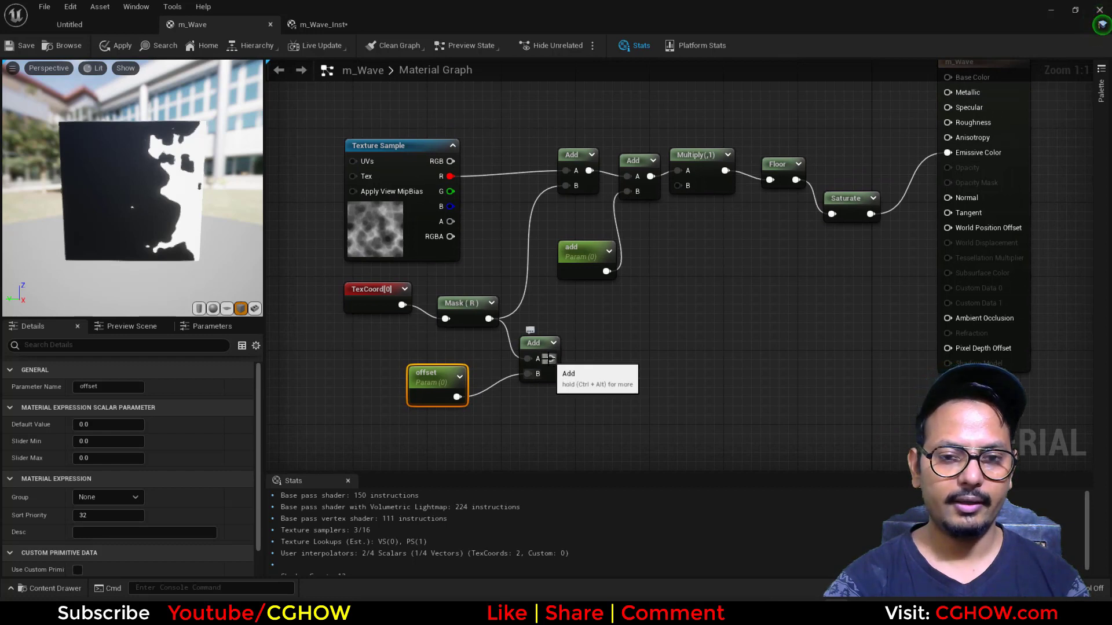
left_click_drag(547, 359, 955, 154)
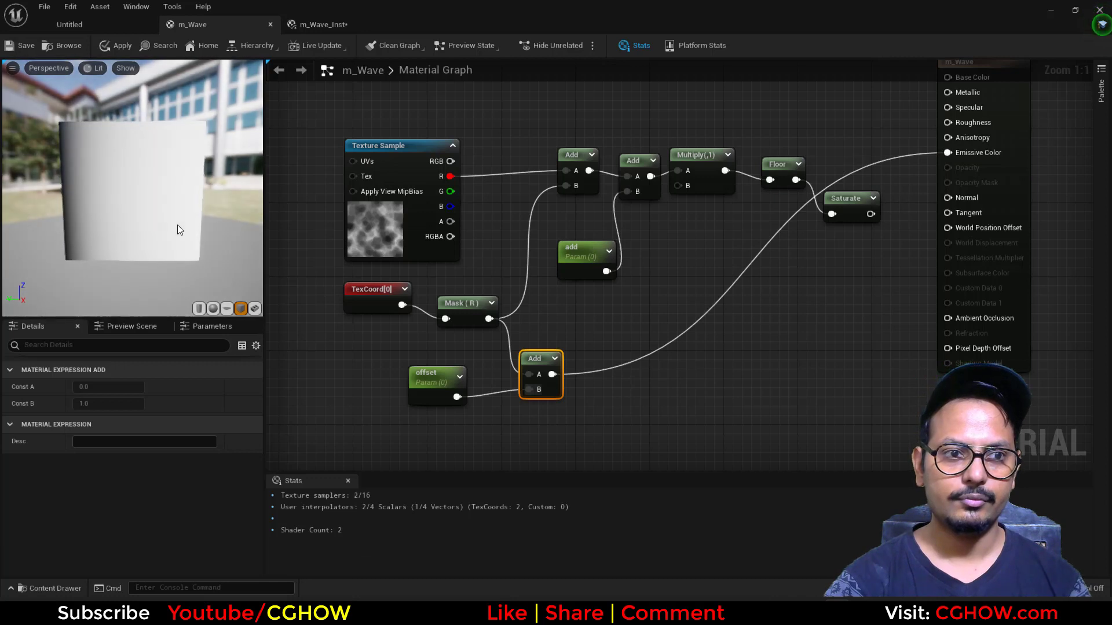
left_click(436, 373)
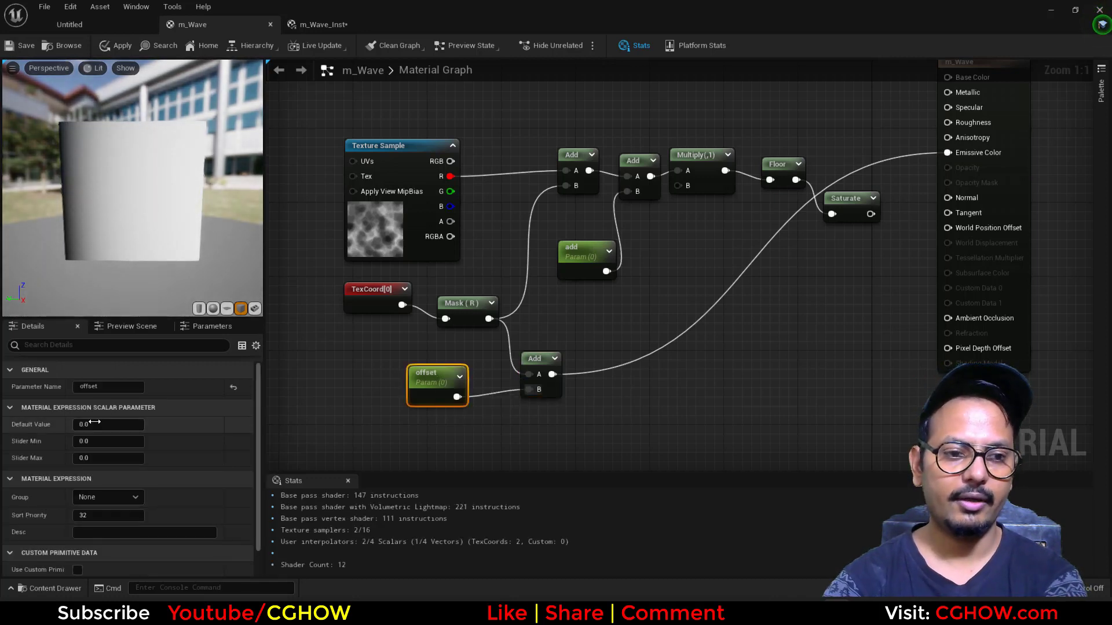
left_click_drag(87, 425, 106, 426)
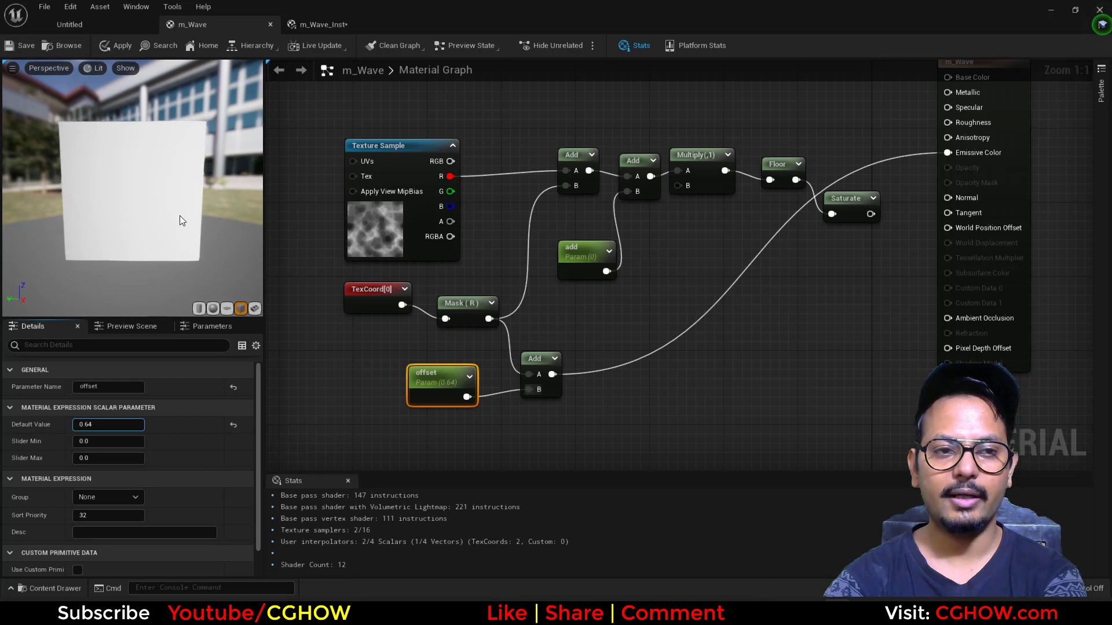
left_click_drag(468, 393, 451, 398)
left_click_drag(557, 386, 539, 395)
right_click_drag(539, 396, 516, 330)
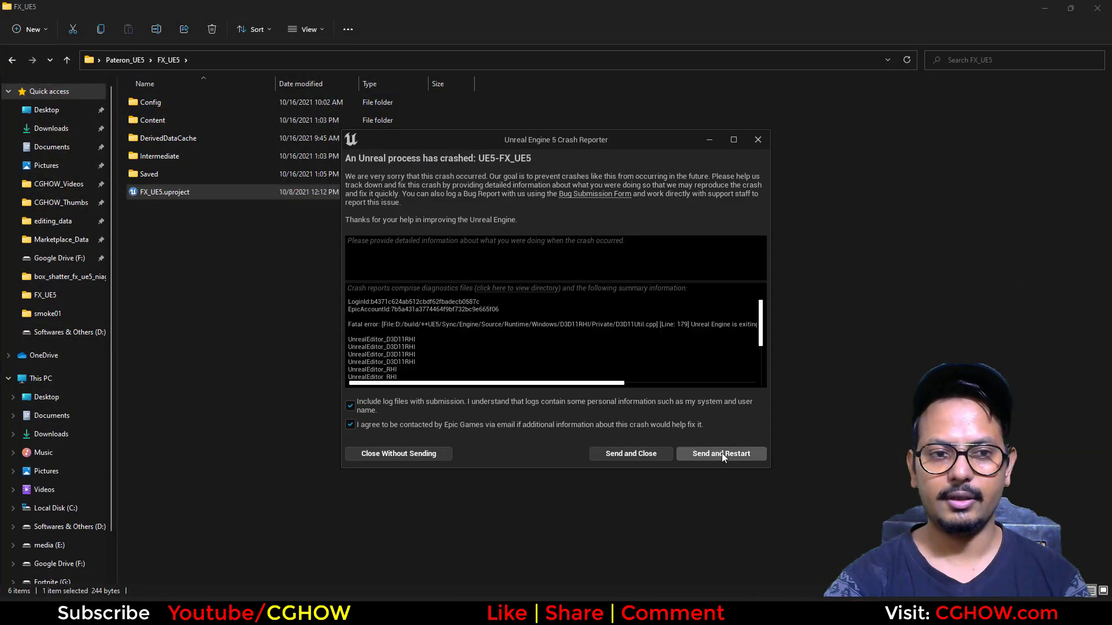
Step: Send the Unreal Engine crash report and restart the editor
left_click(722, 453)
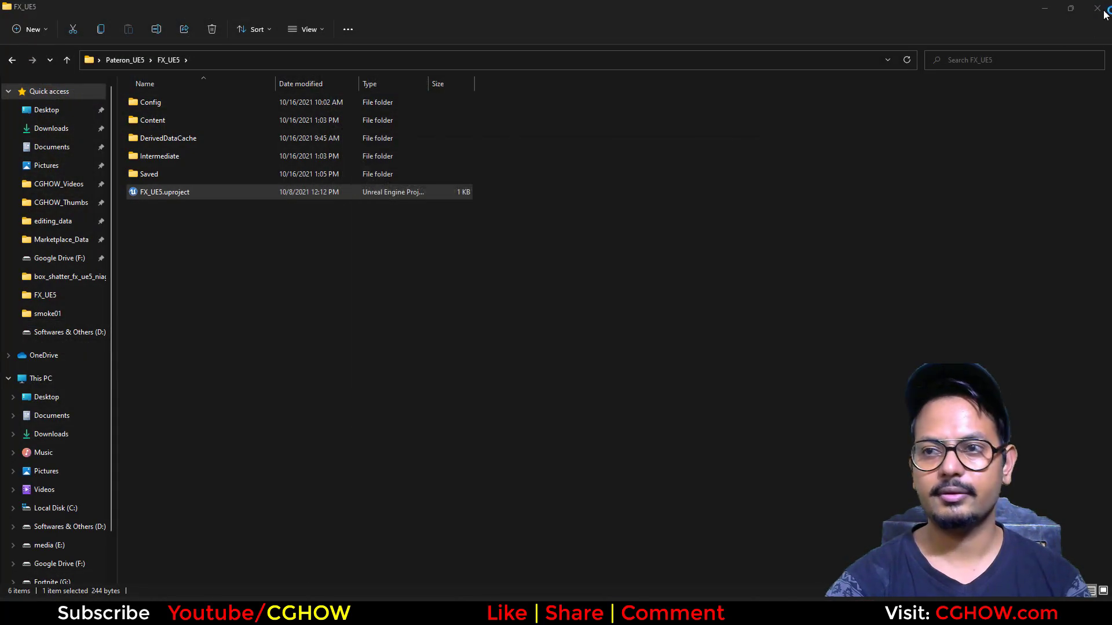
Step: Create a material instance of m_Wave in the test folder and save it as m_Wave_Inst
left_click(1104, 11)
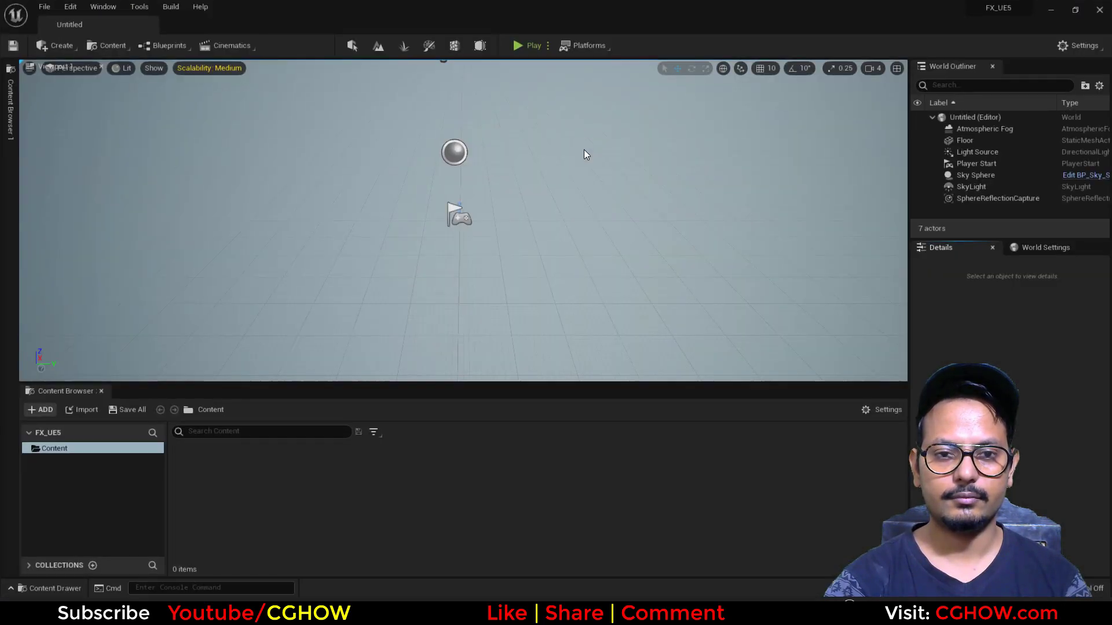
double_click(187, 465)
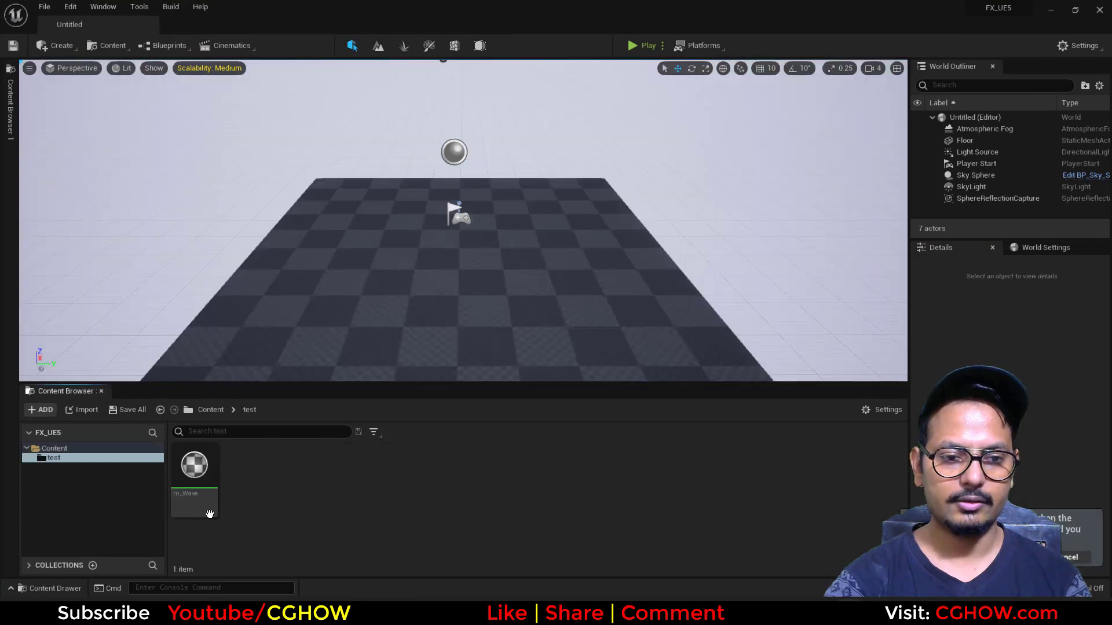
right_click(205, 466)
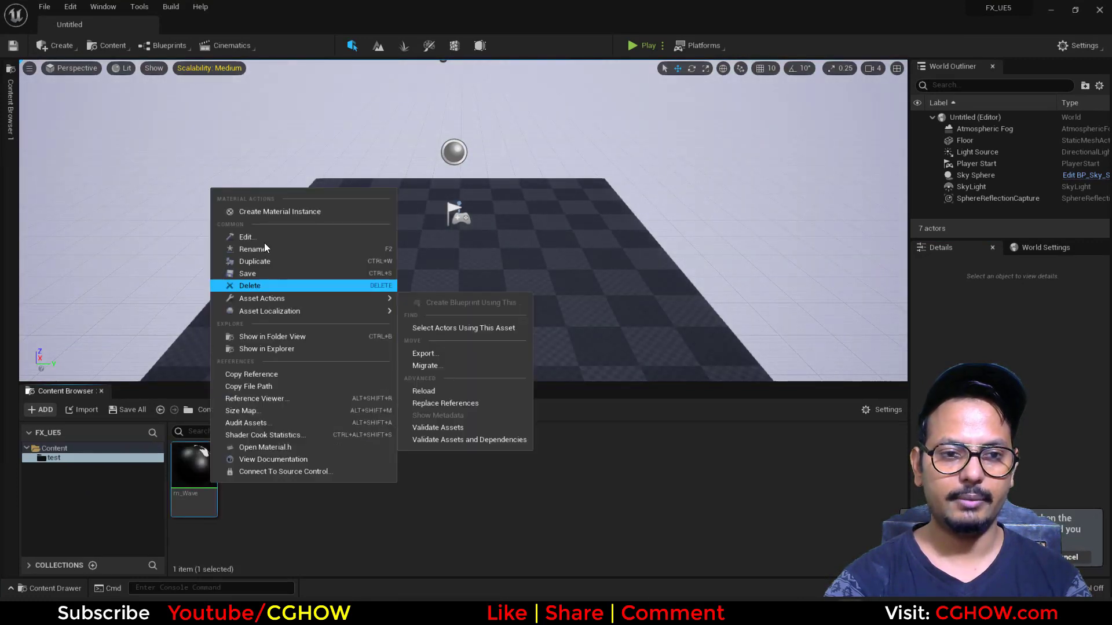
left_click(273, 213)
right_click(246, 470)
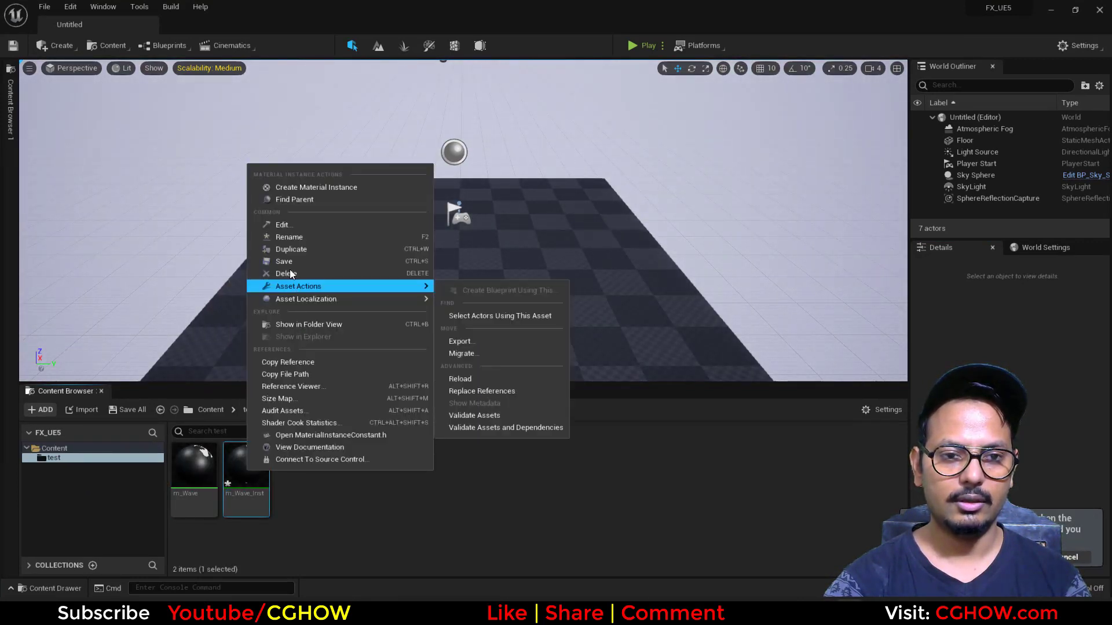
left_click(285, 261)
Step: Open both the m_Wave material and the m_Wave_Inst material instance for editing
double_click(201, 466)
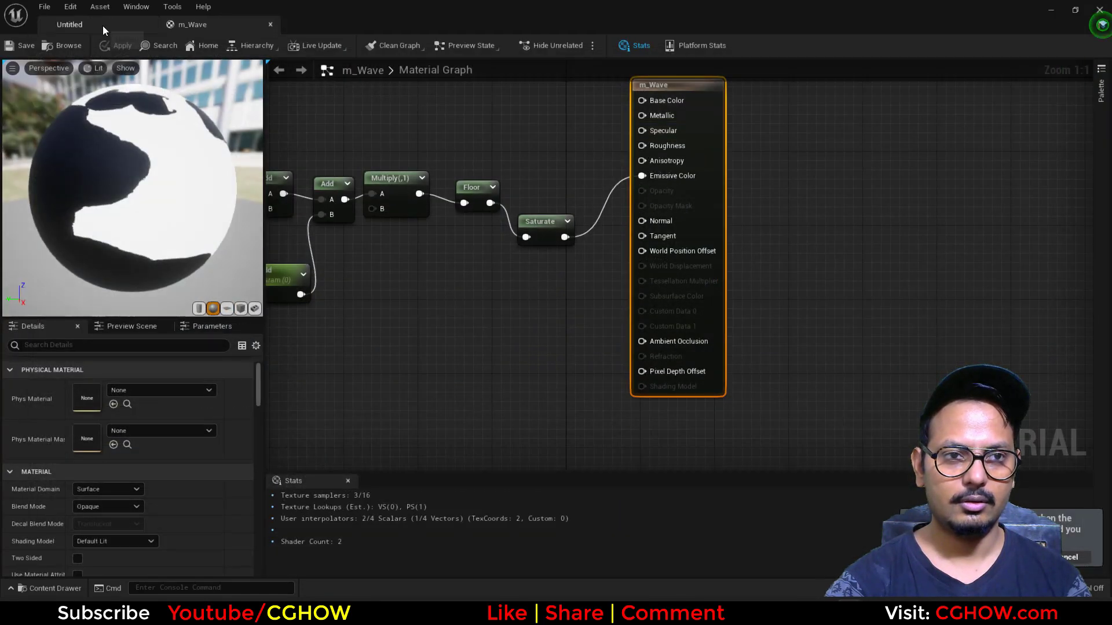
left_click(103, 25)
double_click(272, 471)
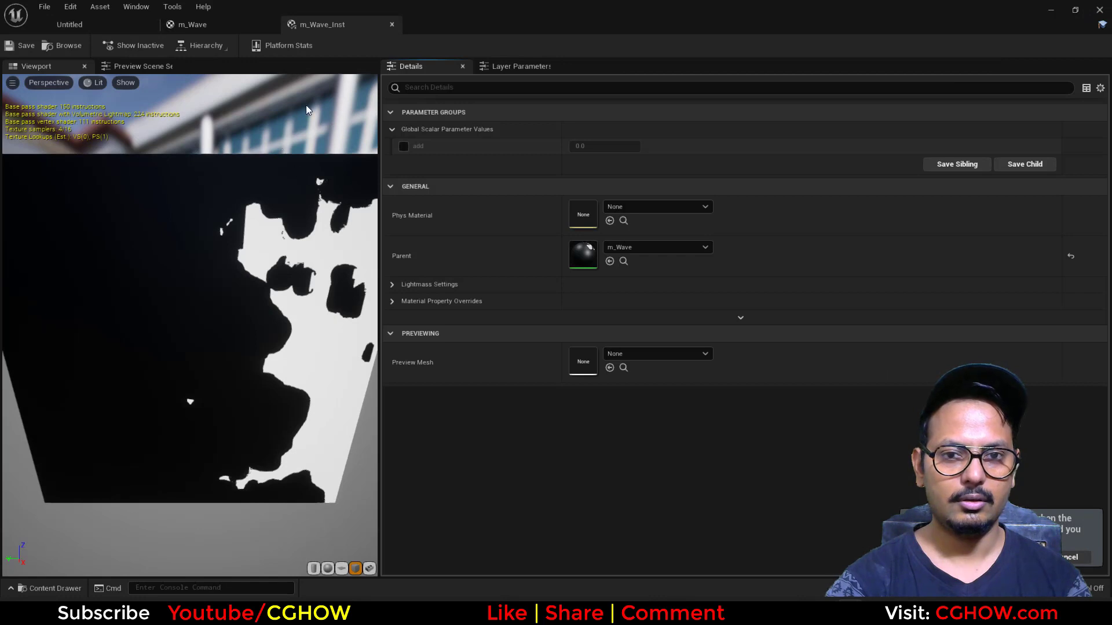
Step: In the m_Wave graph, place a new Add node below Mask (R) and feed its A input from the mask
left_click(223, 28)
right_click_drag(422, 409, 737, 407)
right_click_drag(600, 411, 600, 367)
left_click(527, 316)
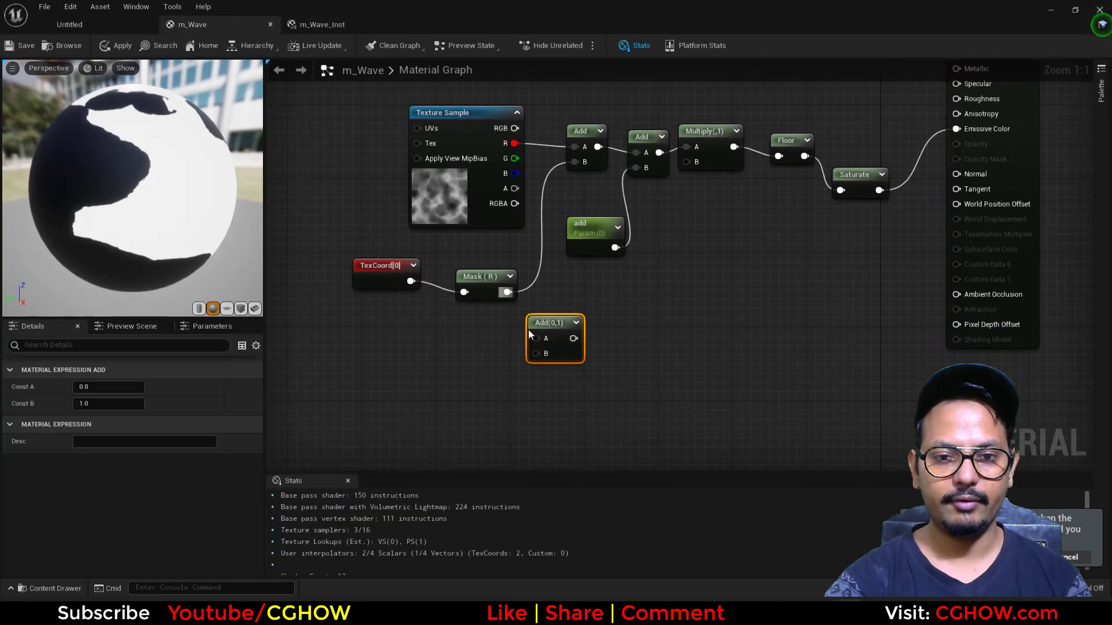
left_click_drag(543, 340, 544, 339)
Step: Create a scalar parameter named offset and connect it to the new Add node's B input
left_click(449, 357)
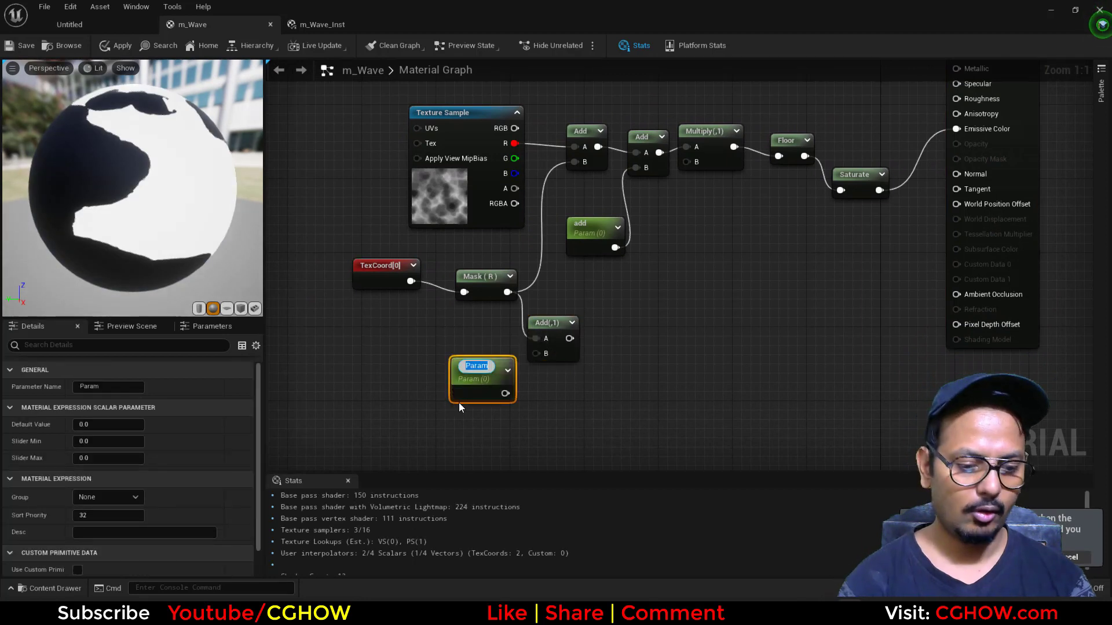
type("offse")
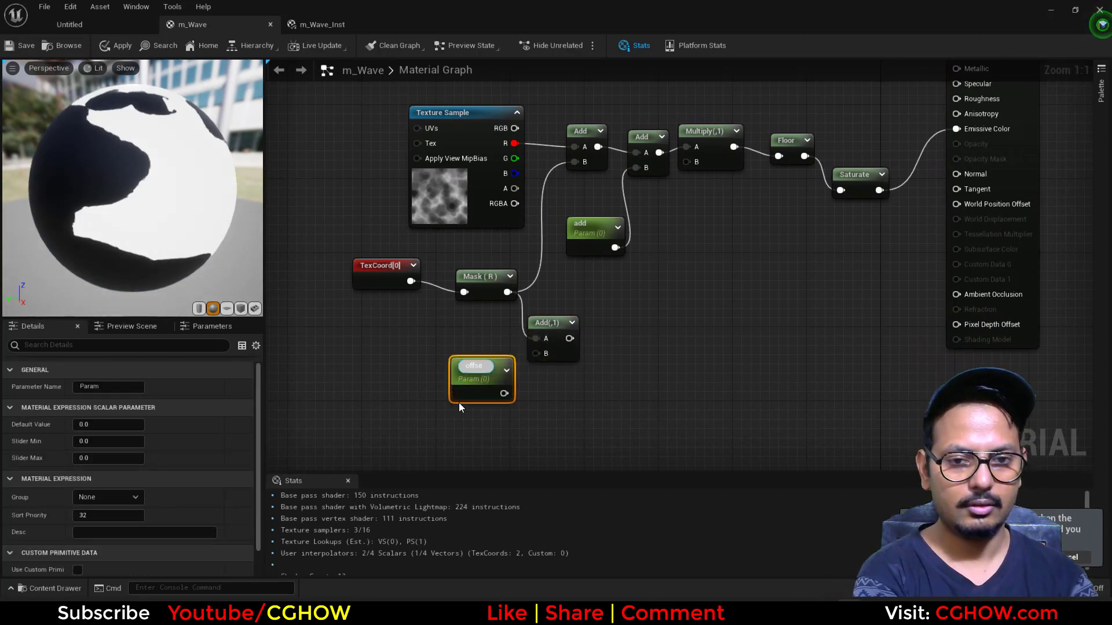
type("t")
key("Return")
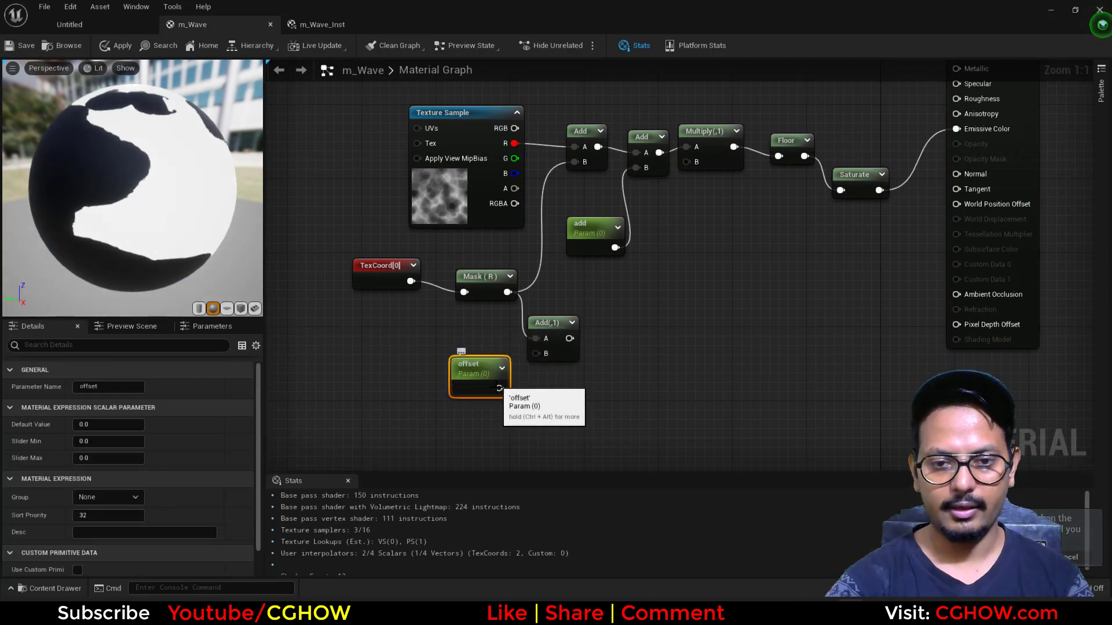
left_click_drag(499, 388, 536, 354)
Step: Add a Step node with Mask (R) feeding Y and the offset parameter feeding X through a One Minus node
right_click(603, 372)
type("ste")
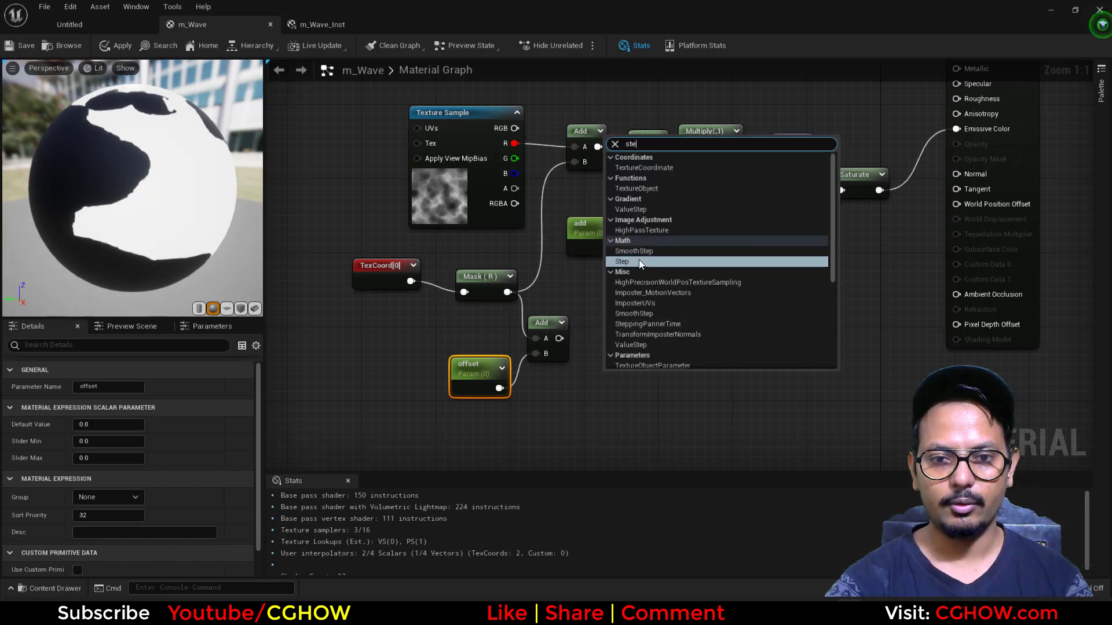
left_click(638, 259)
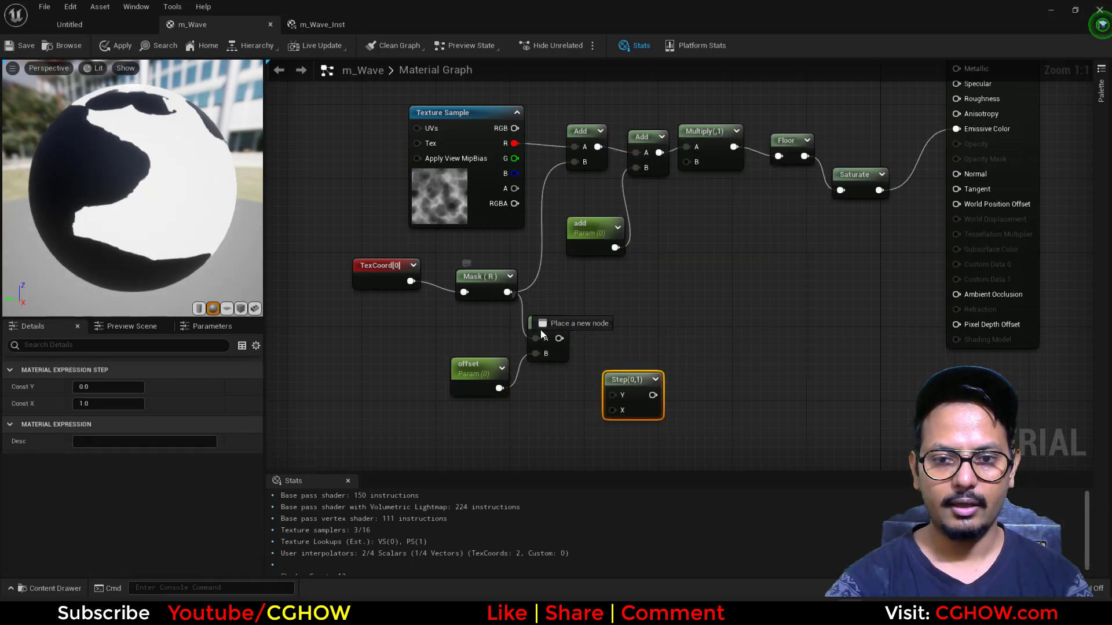
left_click_drag(616, 400, 614, 396)
left_click_drag(458, 381, 612, 389)
key("o")
left_click(512, 403)
Step: Preview the Step node and set the offset parameter's default value to 0.5
right_click(612, 389)
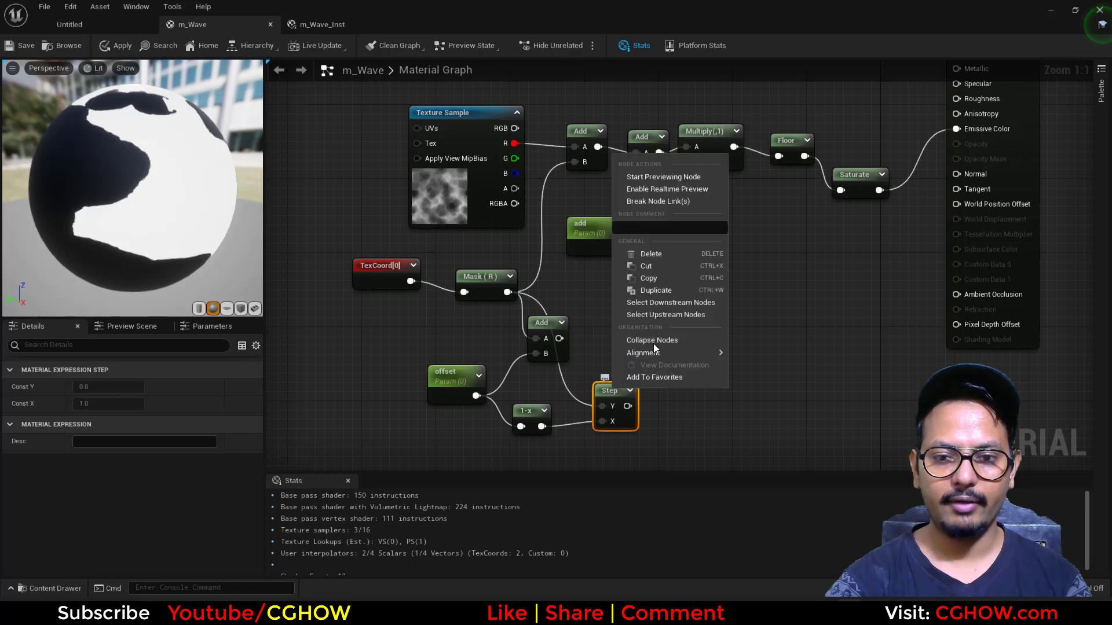
left_click(648, 172)
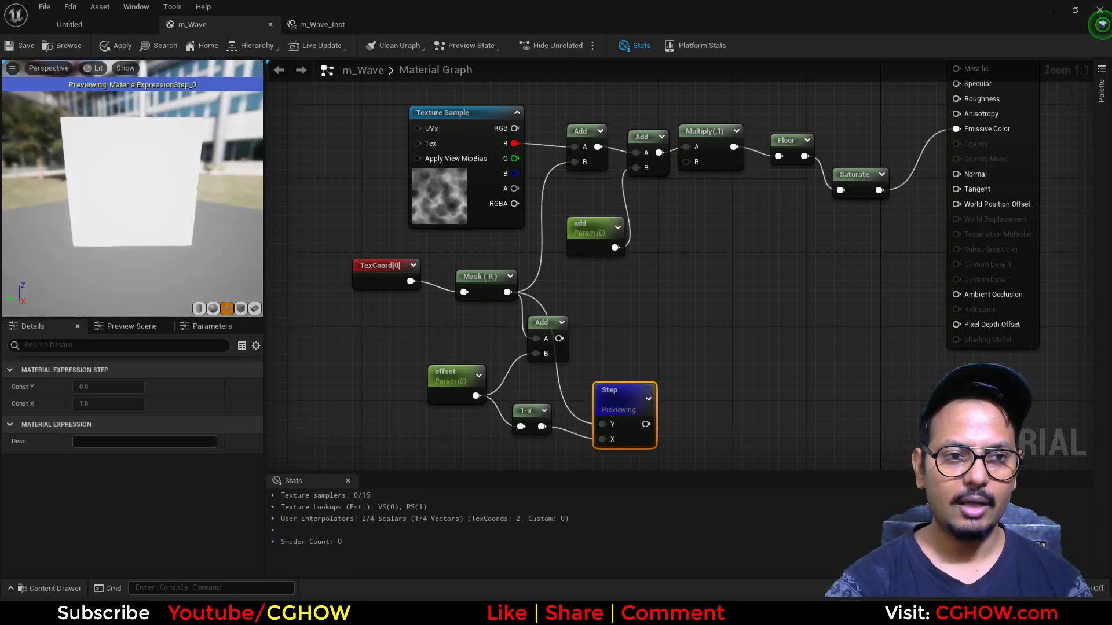
left_click(449, 386)
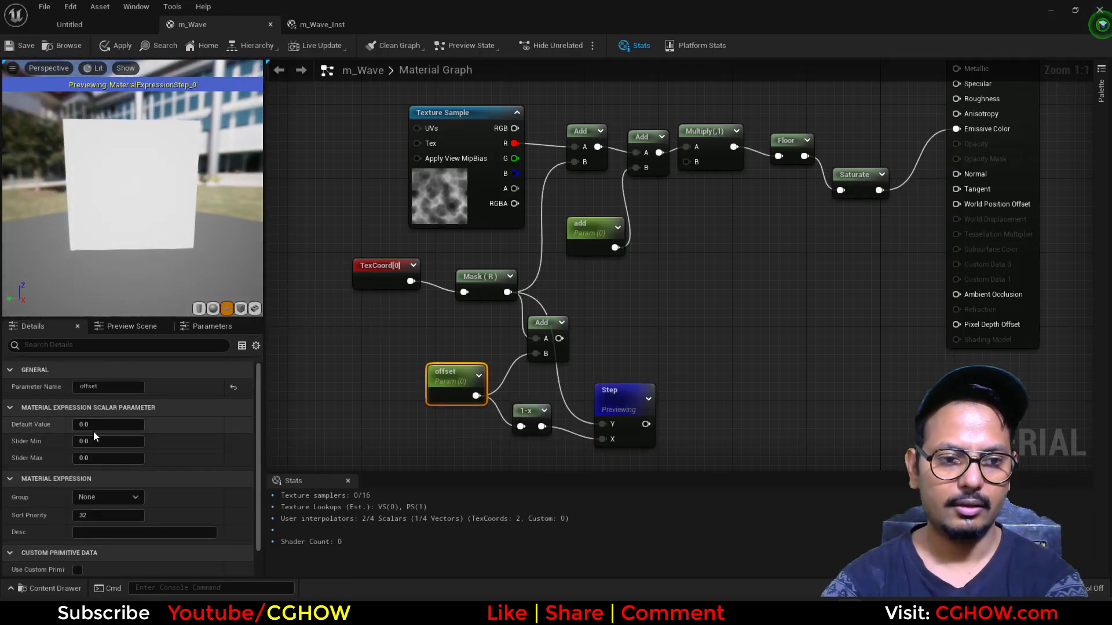
key("Return")
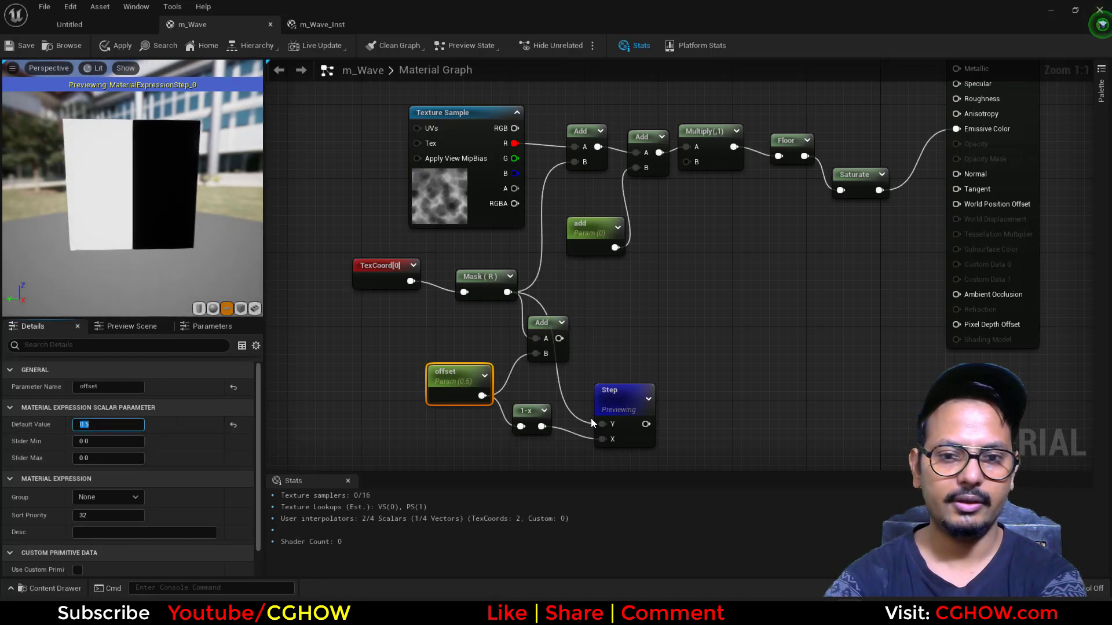
Step: Multiply the lower Add output by the Step output, connect the result to Emissive Color and save m_Wave
left_click(640, 325)
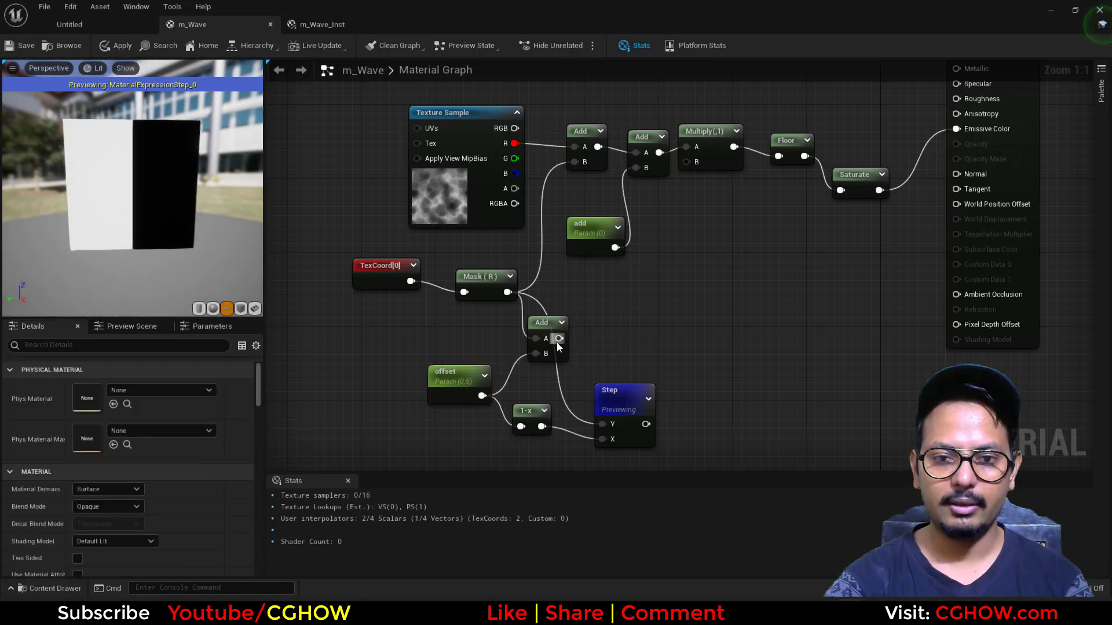
left_click(615, 315)
left_click_drag(559, 338, 626, 333)
left_click_drag(646, 424, 973, 128)
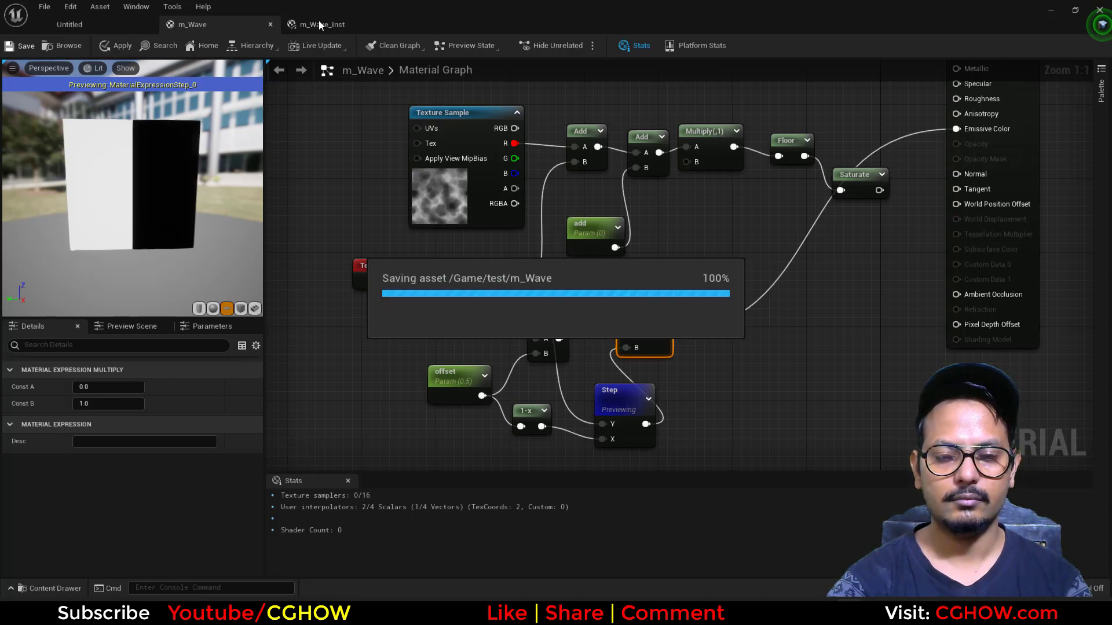
Step: In m_Wave_Inst, override the offset parameter and lower it to about -0.15
left_click(318, 23)
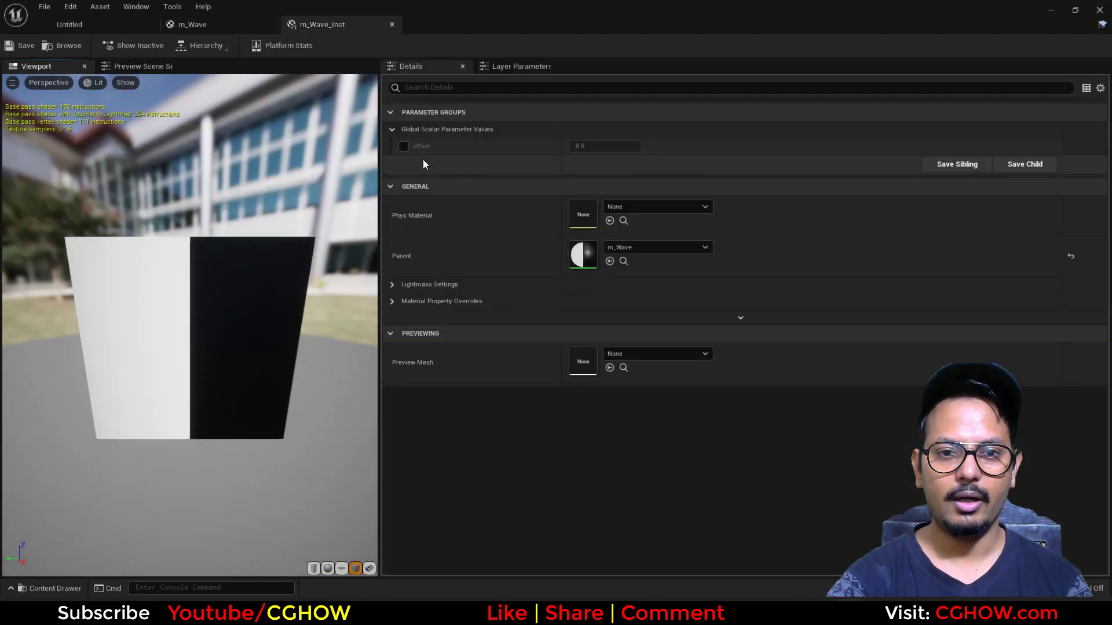
left_click_drag(598, 147, 228, 300)
Step: Back in the m_Wave graph, add a Power node and connect the lower Multiply output to its Base input
left_click(238, 26)
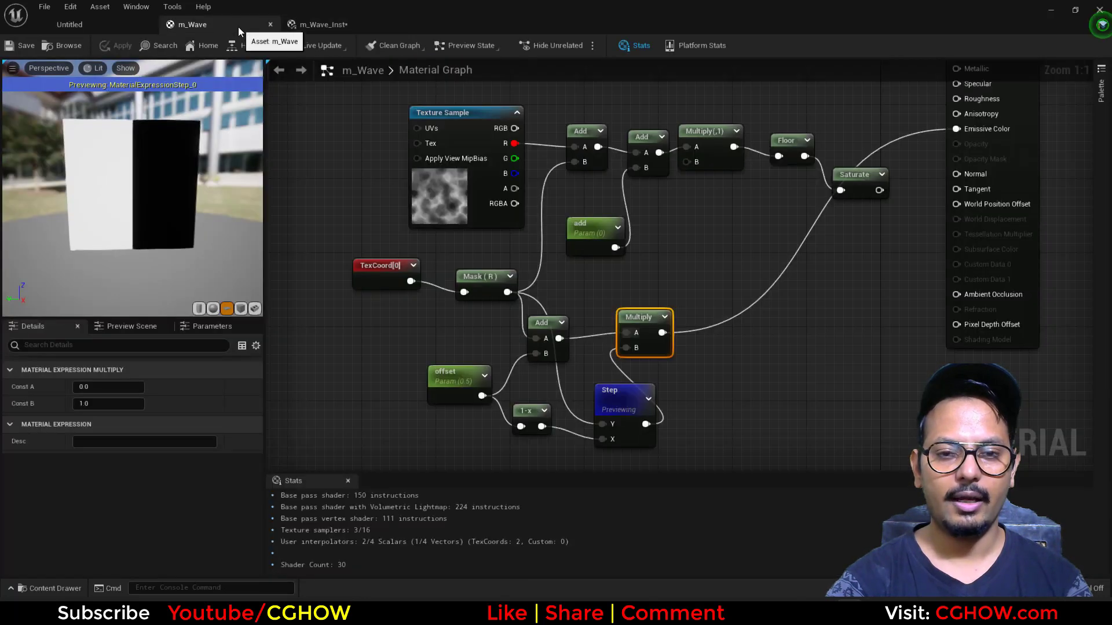
left_click(692, 356)
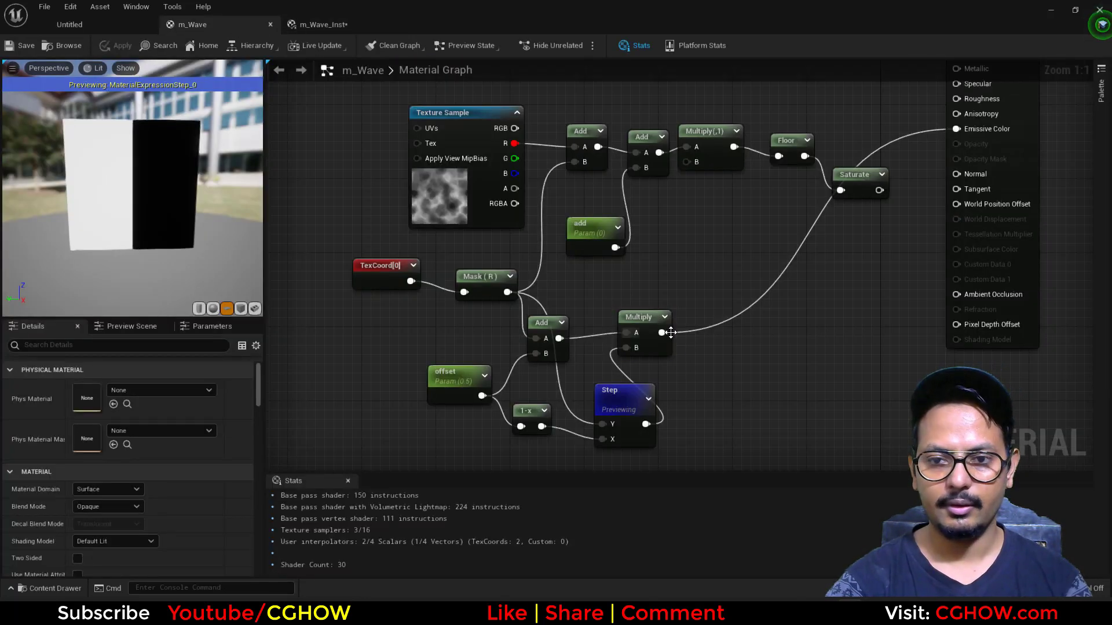
left_click(714, 349)
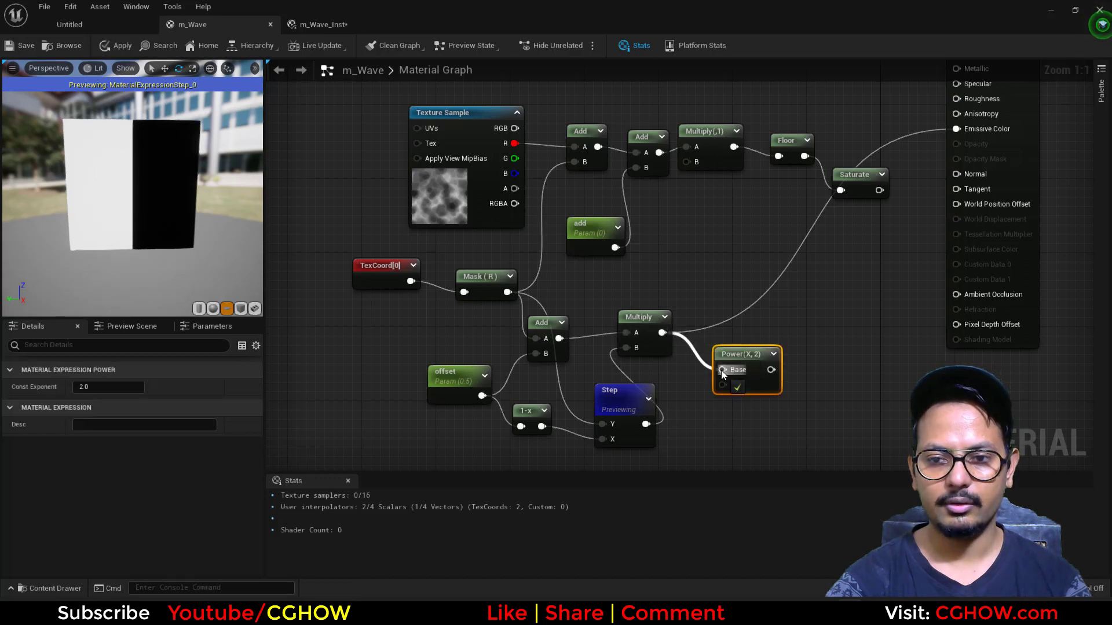
left_click_drag(720, 370, 722, 371)
Step: Create a scalar parameter named width for the Power node's Exp input and route the Power output to Emissive Color
right_click_drag(721, 371, 688, 297)
key("s")
left_click(647, 342)
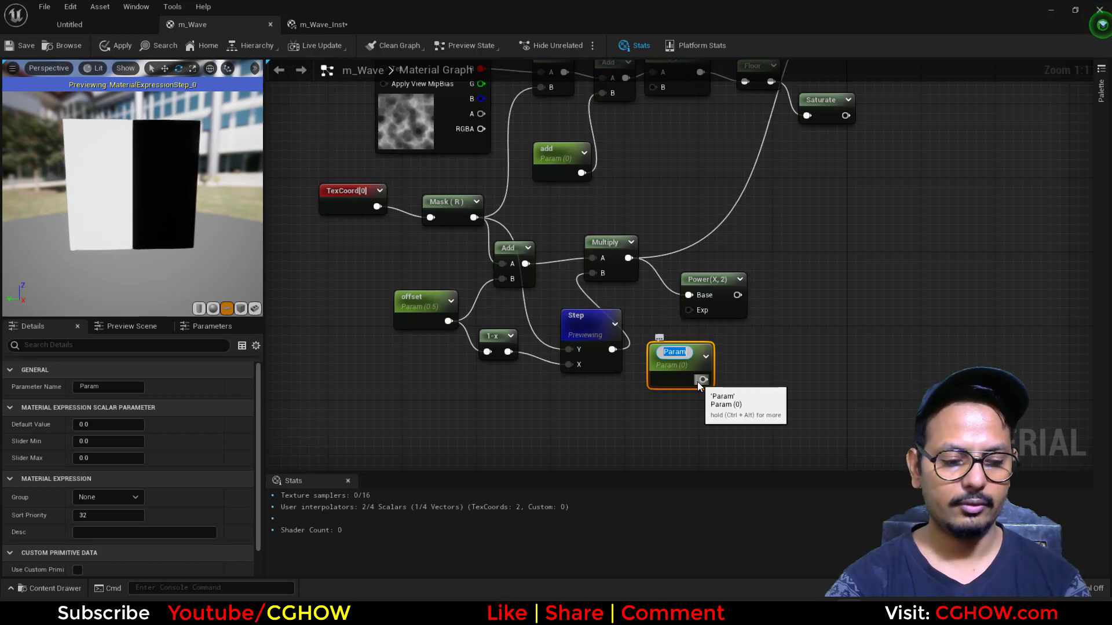
type("Widt")
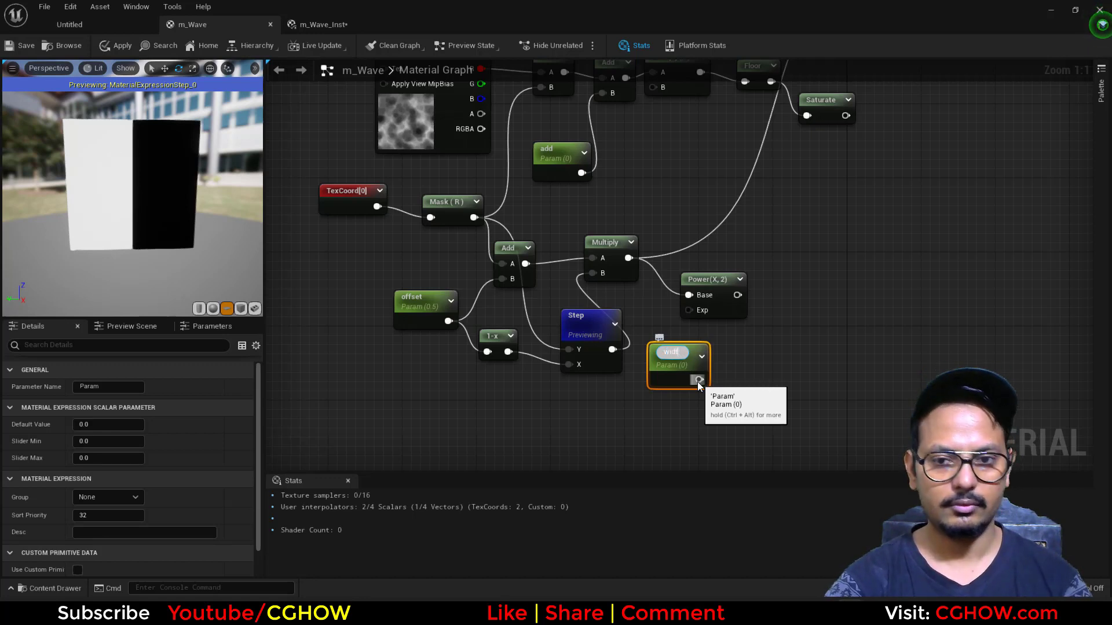
type("h")
key("Return")
right_click_drag(739, 323, 652, 425)
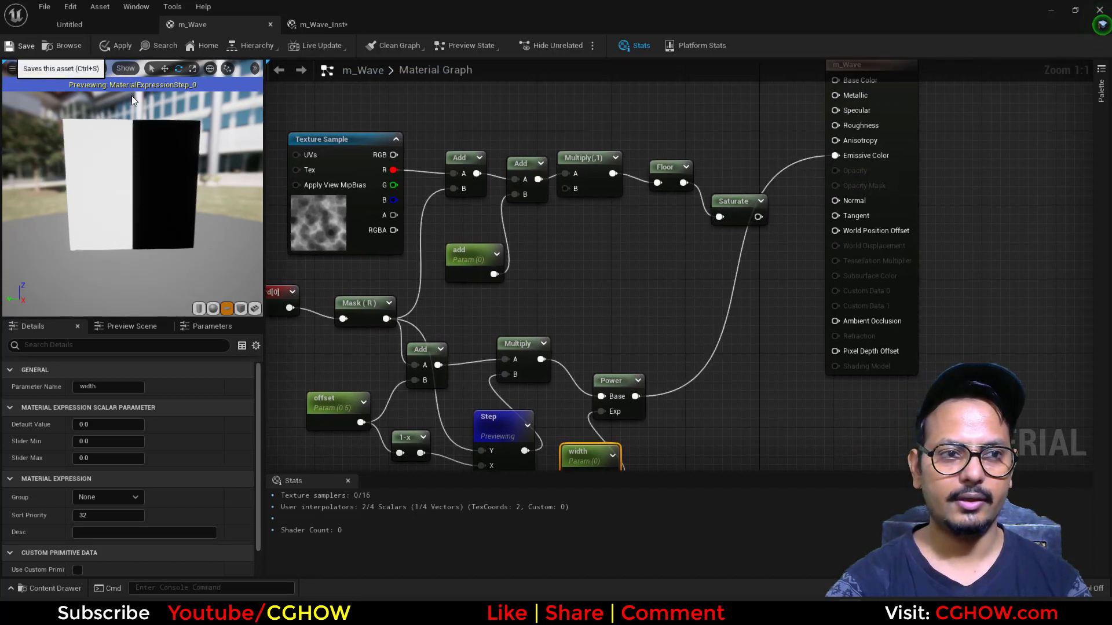
Step: In m_Wave_Inst, override width with 1.0 and vary the offset value to test the gradient mask
left_click(309, 26)
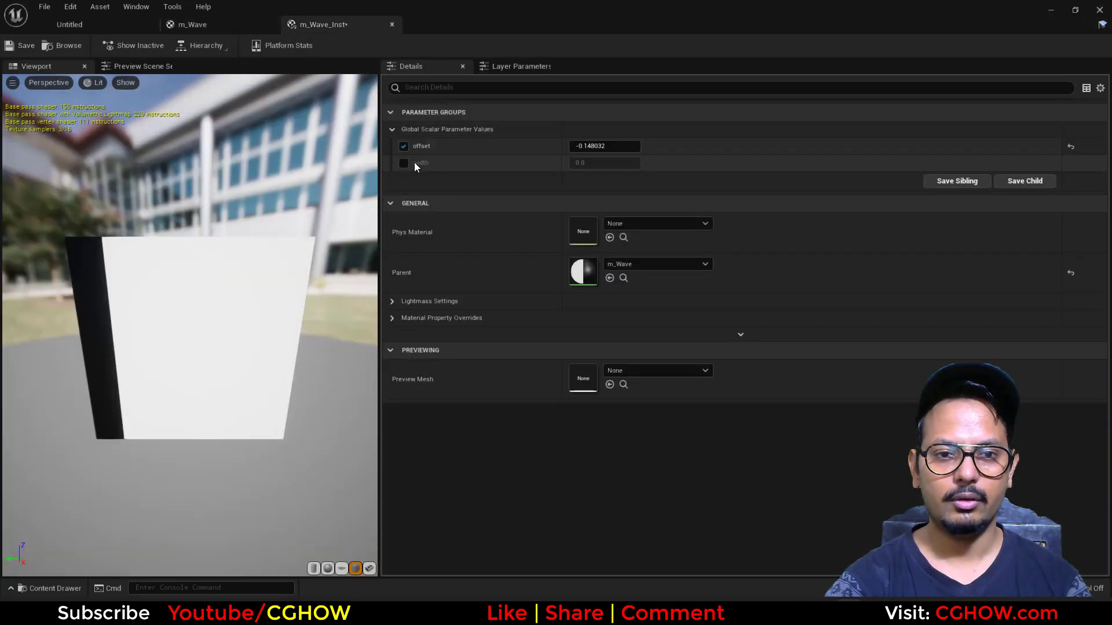
key("Return")
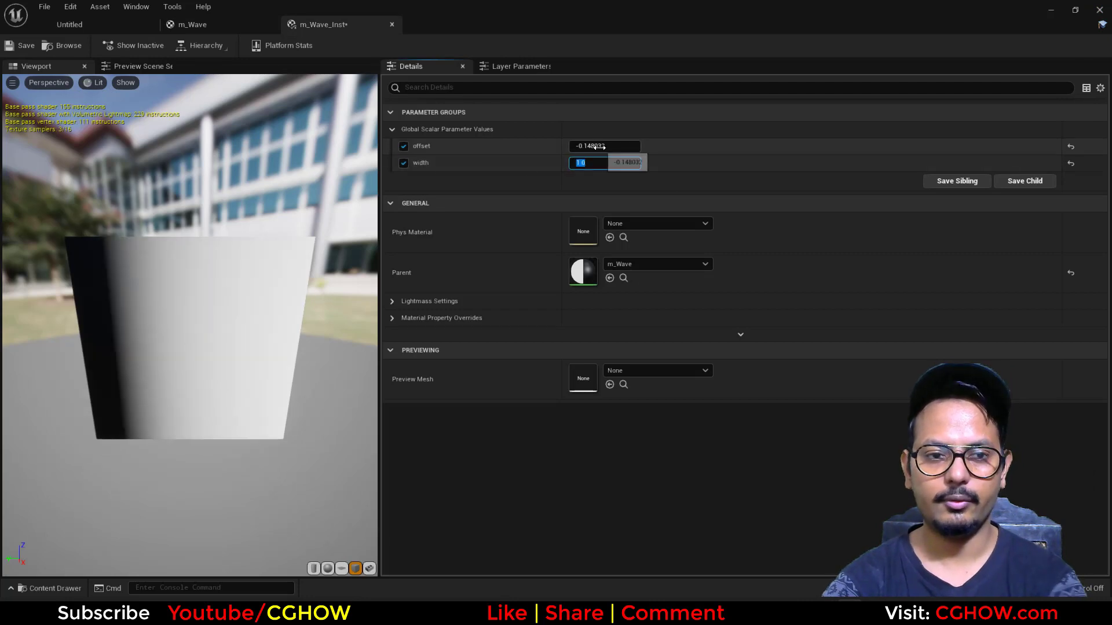
mouse_move(600, 146)
left_mouse_down()
mouse_move(616, 146)
mouse_move(608, 164)
mouse_move(631, 164)
mouse_move(597, 146)
mouse_move(614, 146)
mouse_move(608, 164)
mouse_move(620, 164)
mouse_move(591, 147)
mouse_move(622, 146)
left_mouse_up()
Step: In the m_Wave graph, move the result node farther out and connect Power to B of the Add after the Texture Sample
left_click(197, 24)
right_click_drag(591, 302, 526, 291)
scroll(645, 264, "down", 1)
right_click_drag(744, 145, 701, 171)
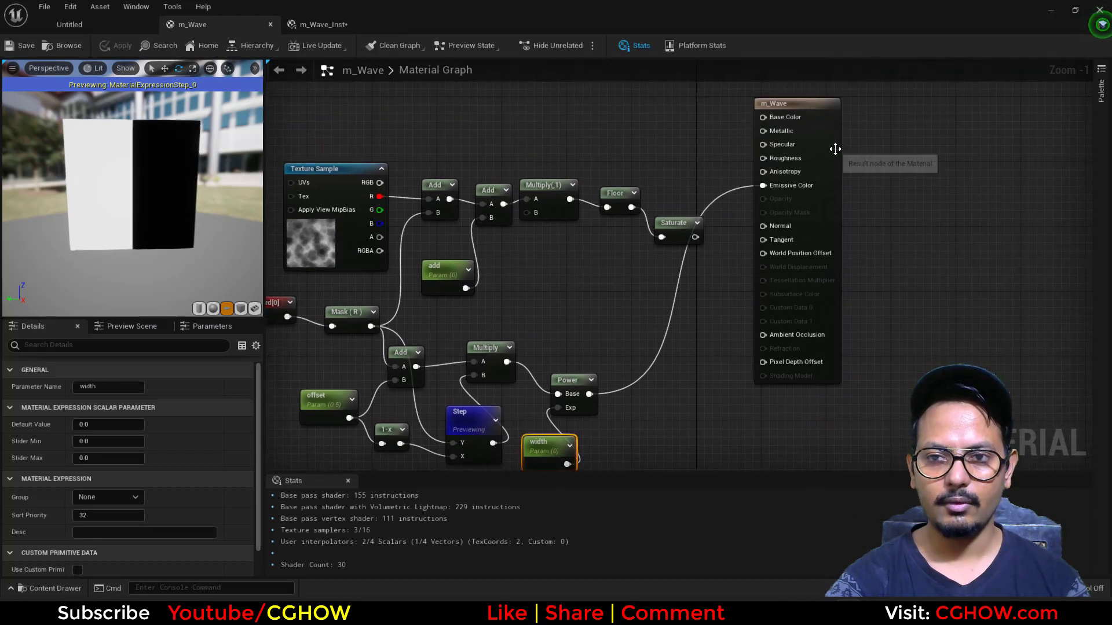
left_click_drag(831, 154, 961, 146)
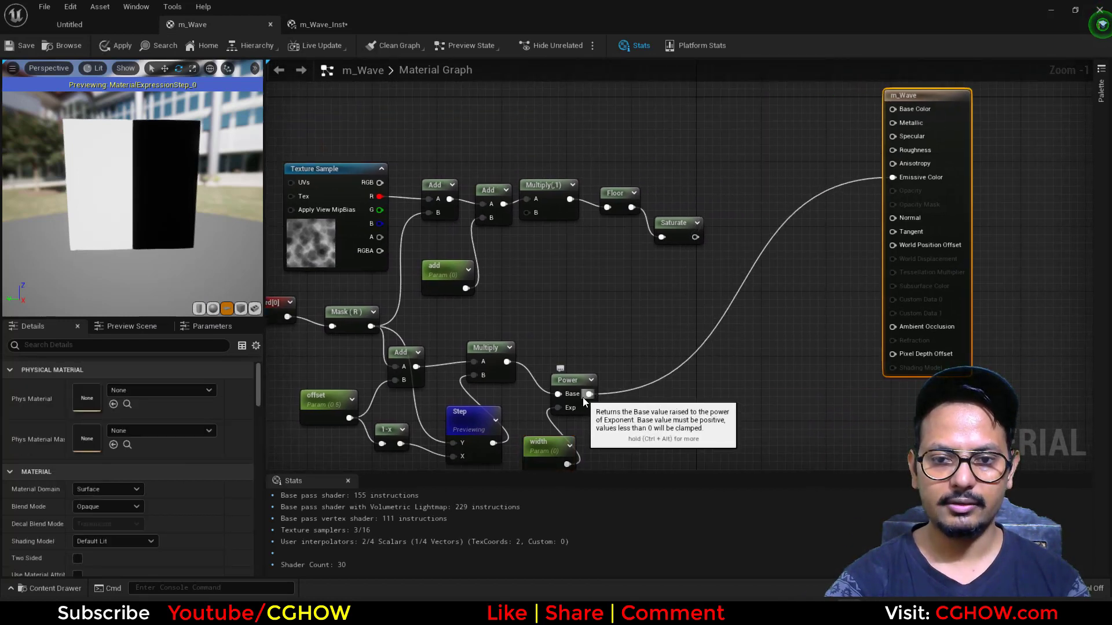
left_click_drag(582, 398, 558, 366)
left_click_drag(463, 288, 428, 213)
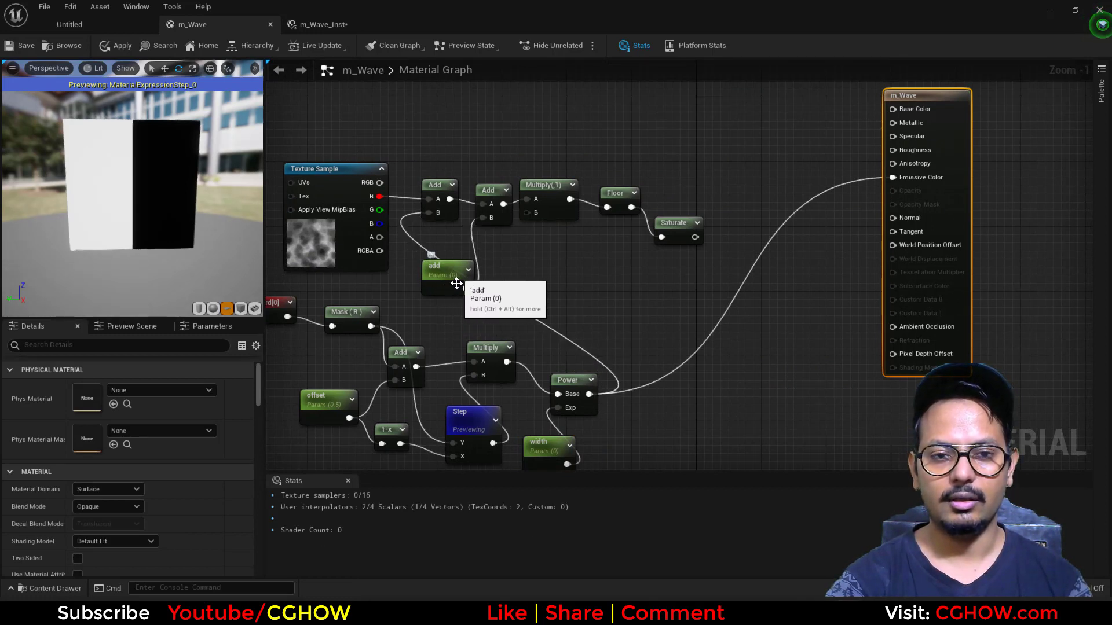
Step: Shift the Multiply, Floor and Saturate nodes aside and replace the second upper Add with a Power node based on the first Add
left_click(452, 282)
left_click_drag(560, 142, 771, 201)
left_click(501, 220)
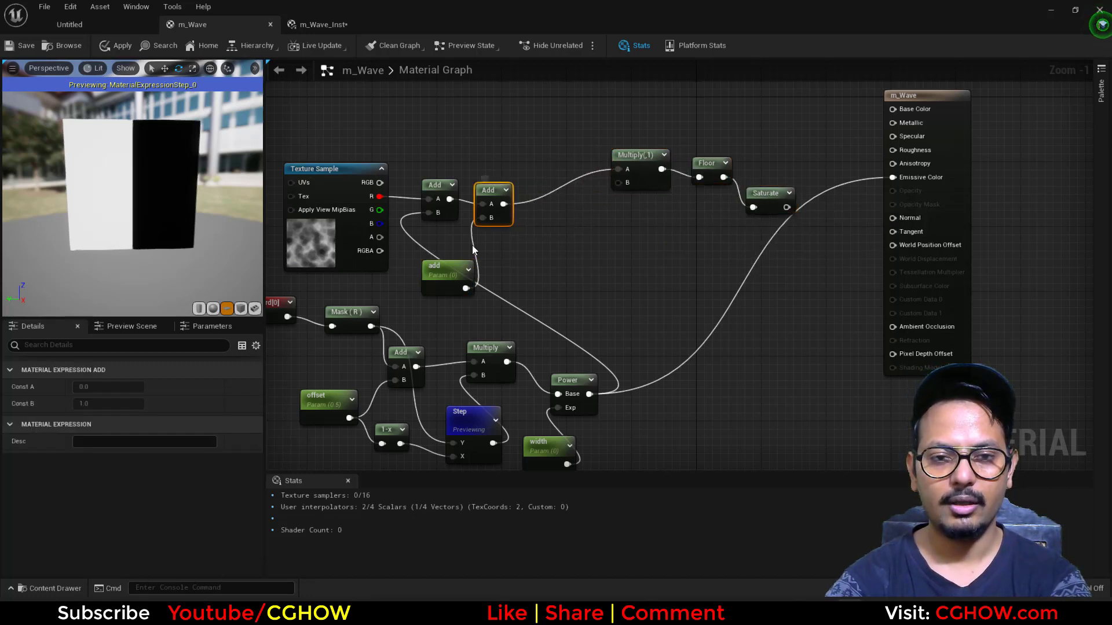
key("Delete")
left_click(477, 187)
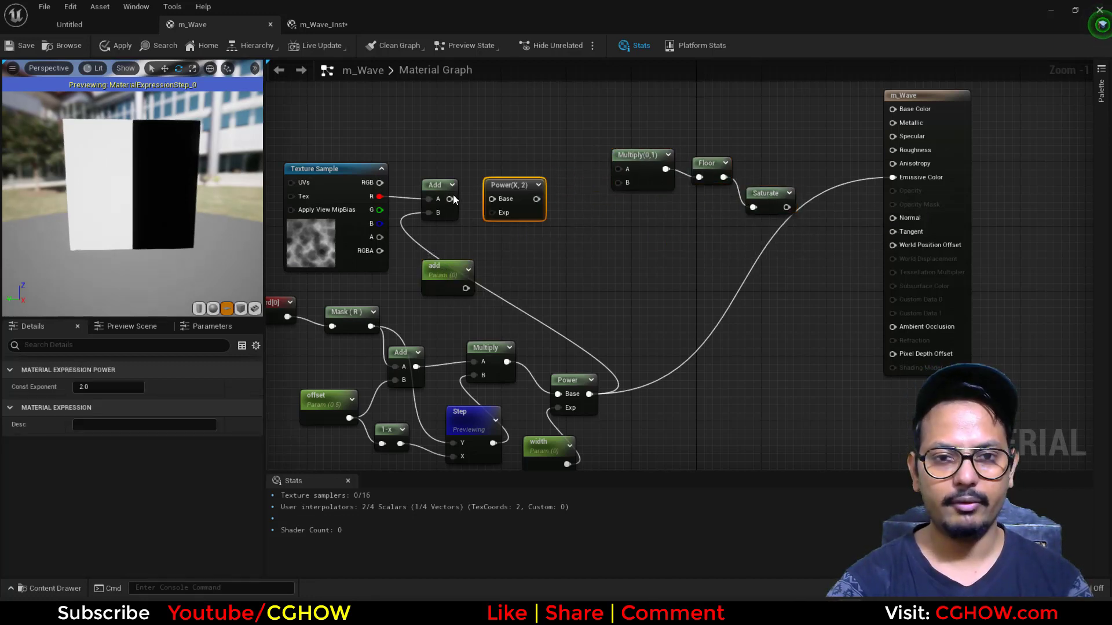
left_click_drag(449, 199, 492, 199)
Step: Rename the add parameter to dissolve and connect it to the upper Power node's Exp input
right_click(447, 276)
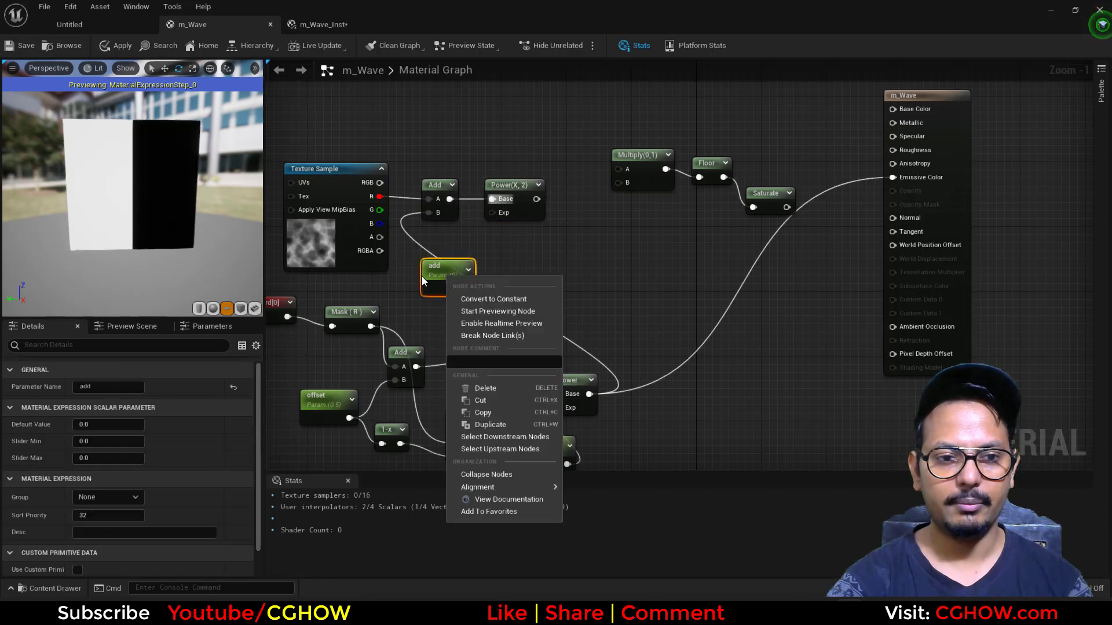
left_click(104, 386)
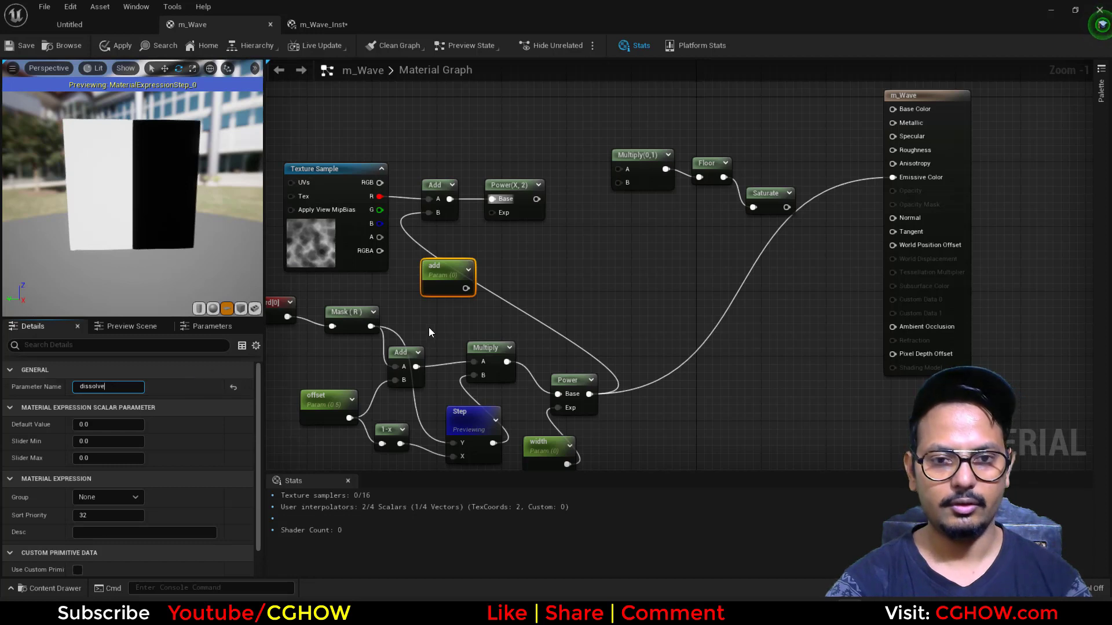
left_click_drag(461, 290, 494, 213)
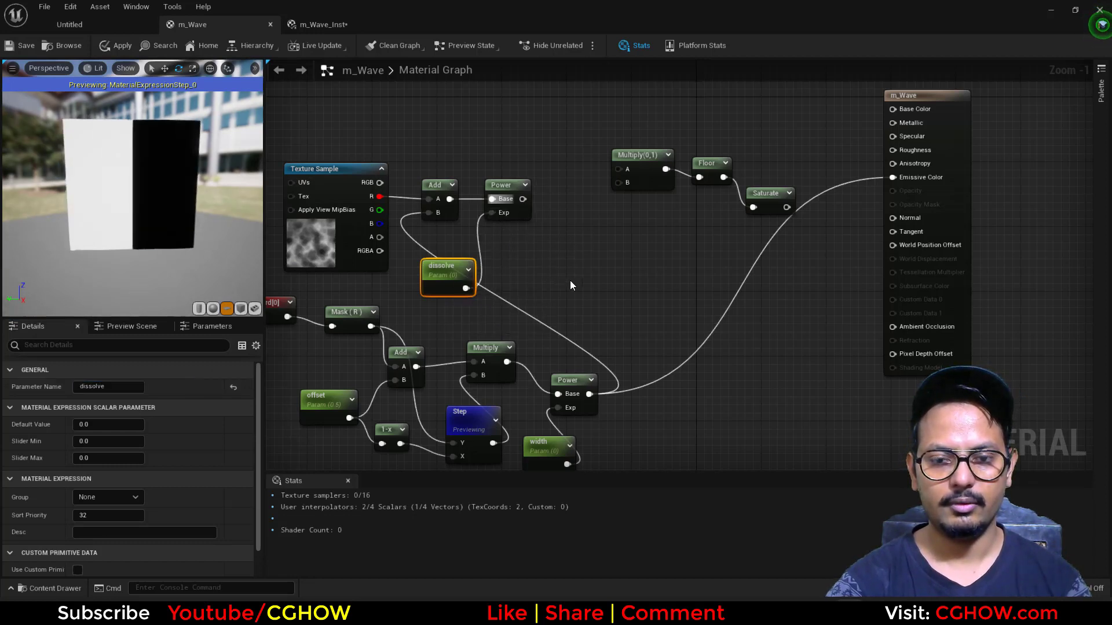
Step: Add a Multiply node taking the upper Power result as A and the lower Power result as B
right_click_drag(550, 353, 534, 328)
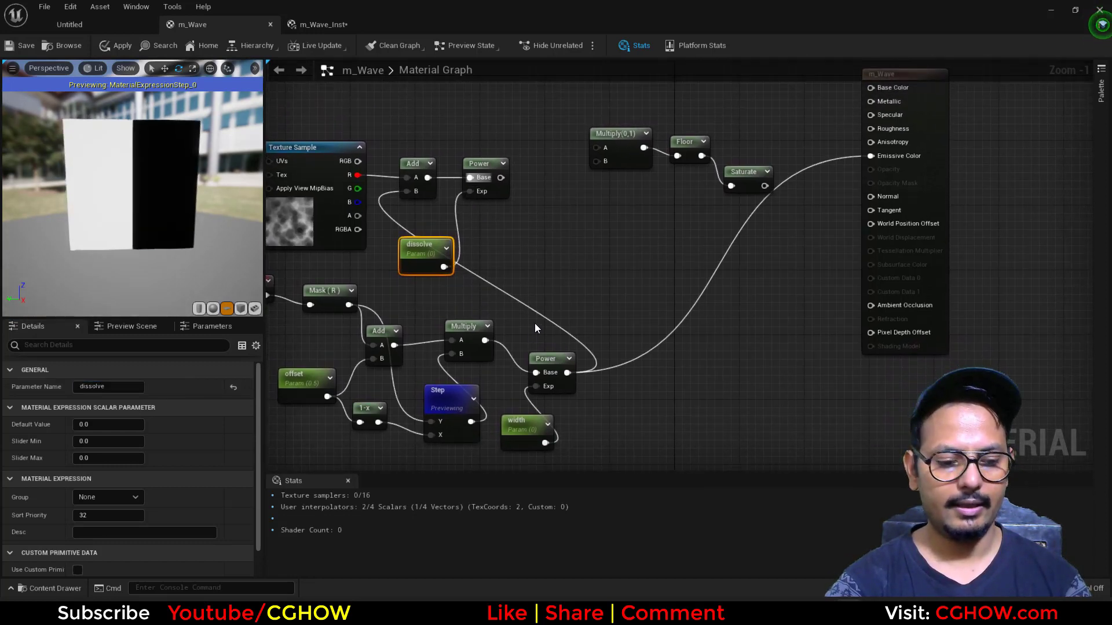
left_click(588, 245)
left_click_drag(501, 177, 602, 253)
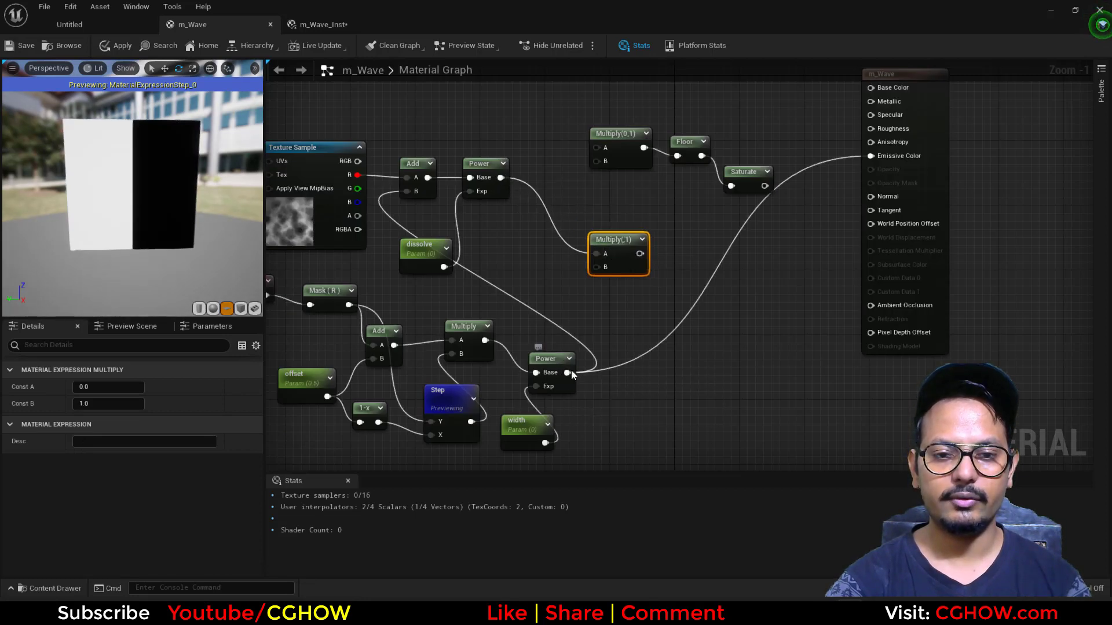
right_click_drag(571, 370, 606, 332)
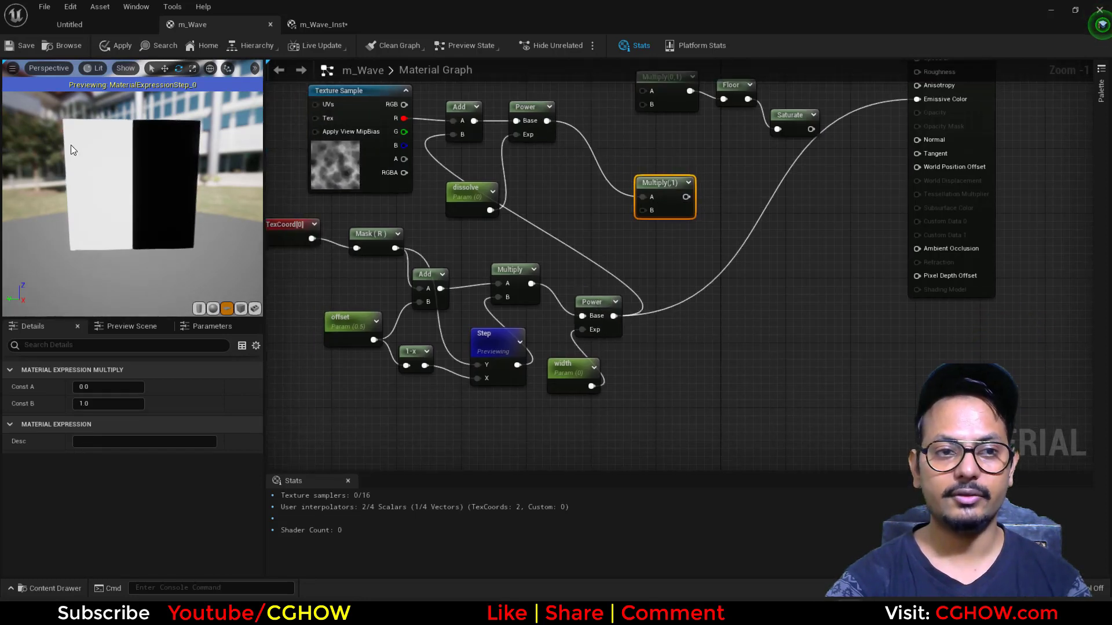
right_click_drag(602, 285, 597, 317)
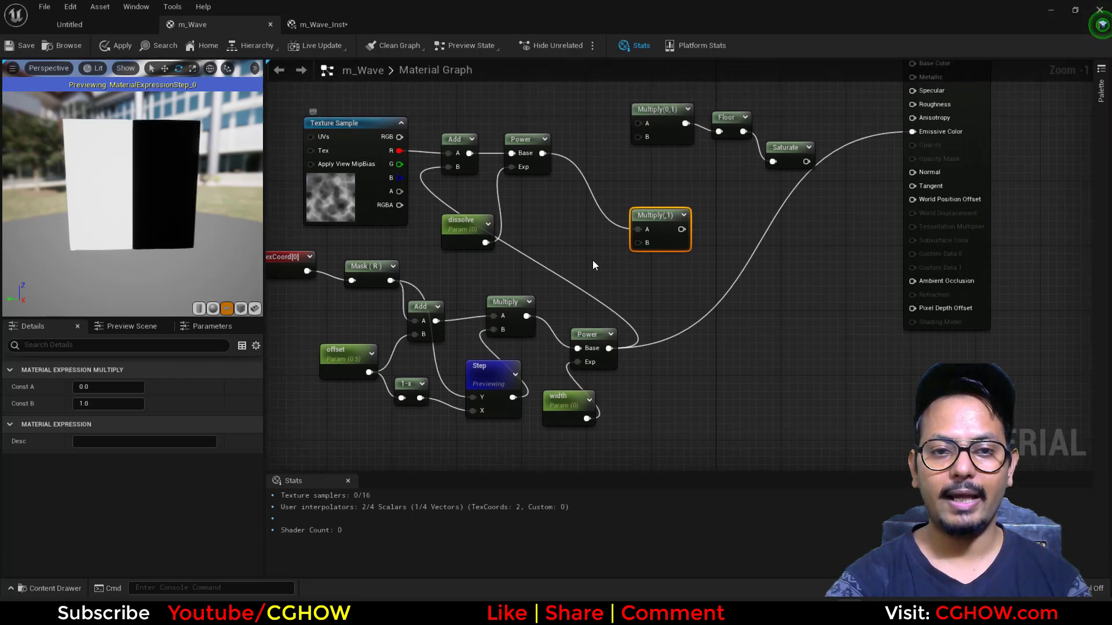
left_click_drag(606, 348, 639, 244)
right_click_drag(669, 229, 612, 284)
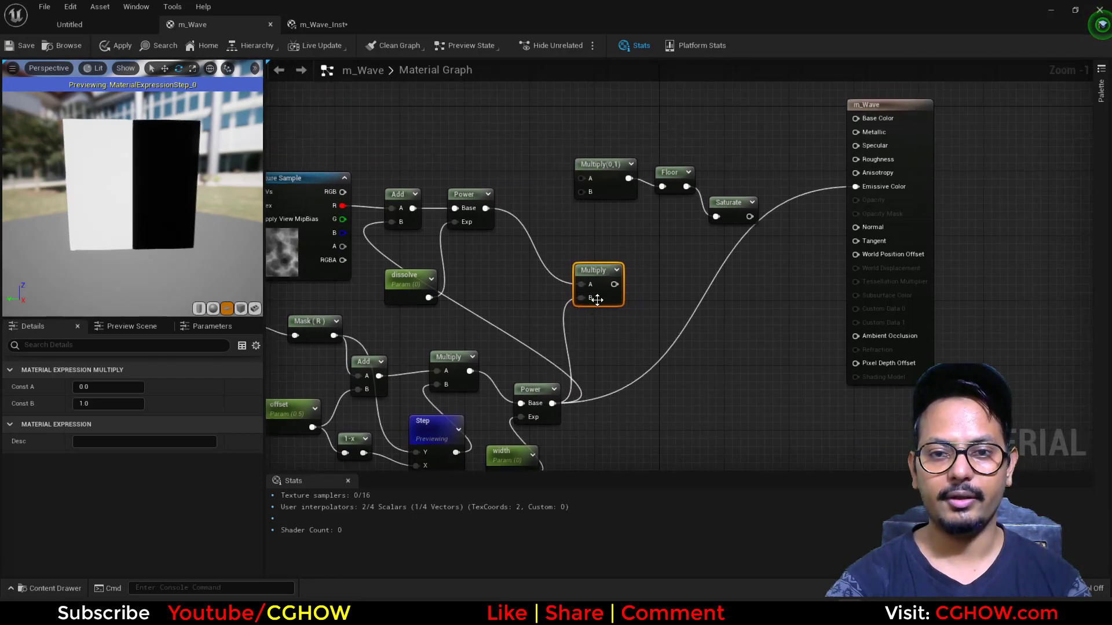
Step: Feed the new Multiply into A of the Multiply before Floor, set that node's Const B to 10, and connect Saturate to Emissive Color
left_click_drag(613, 285, 582, 178)
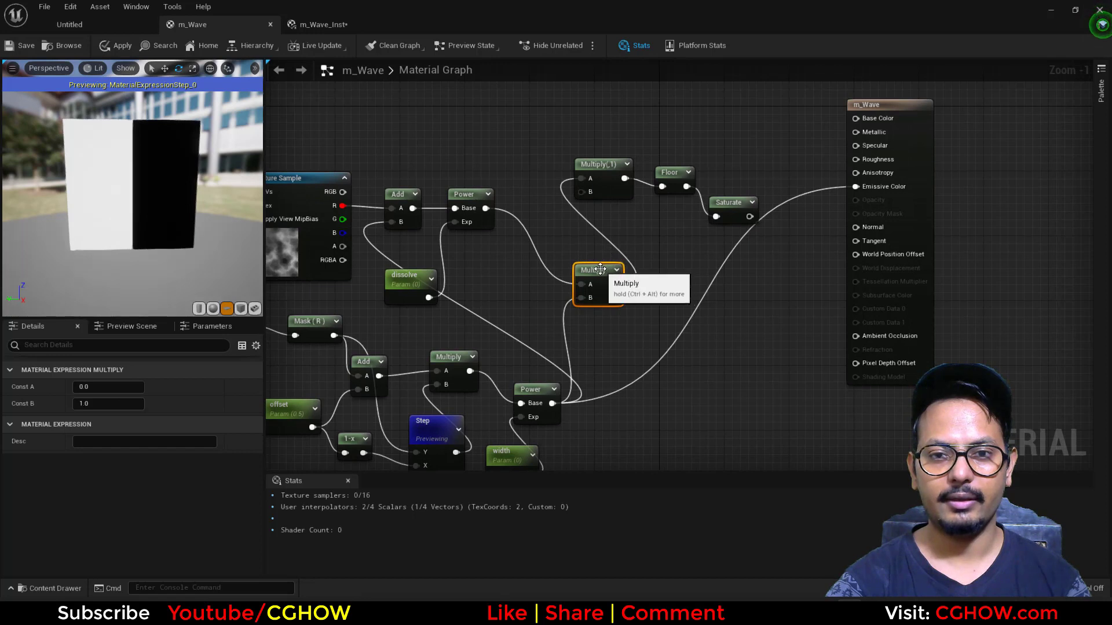
left_click_drag(595, 271, 542, 243)
left_click(608, 183)
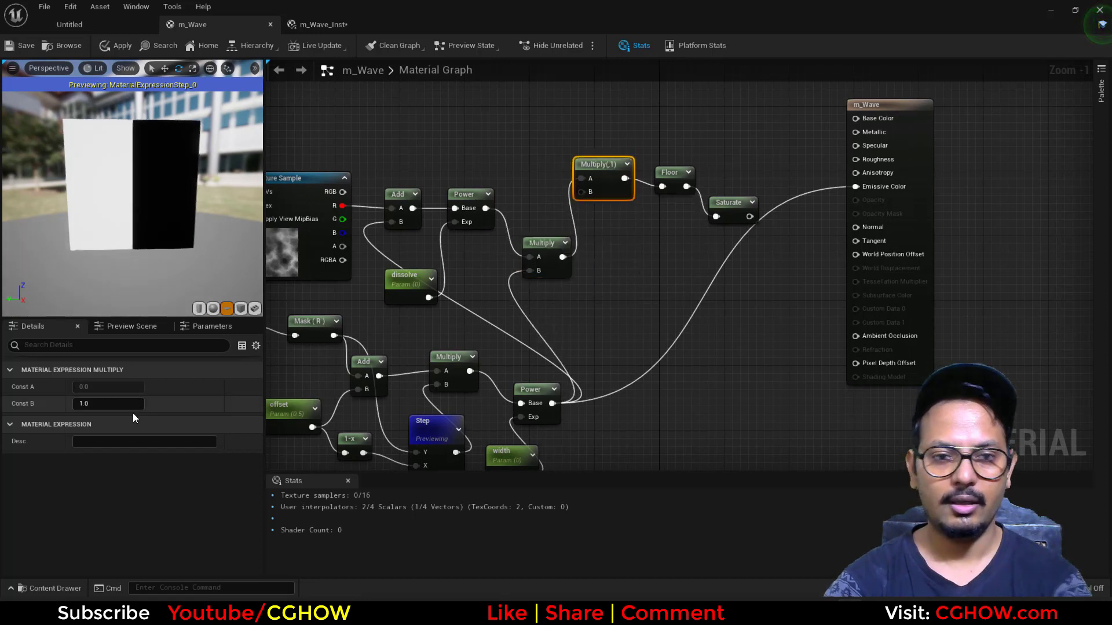
left_click(86, 404)
type("10")
key("Return")
left_click_drag(750, 218, 855, 186)
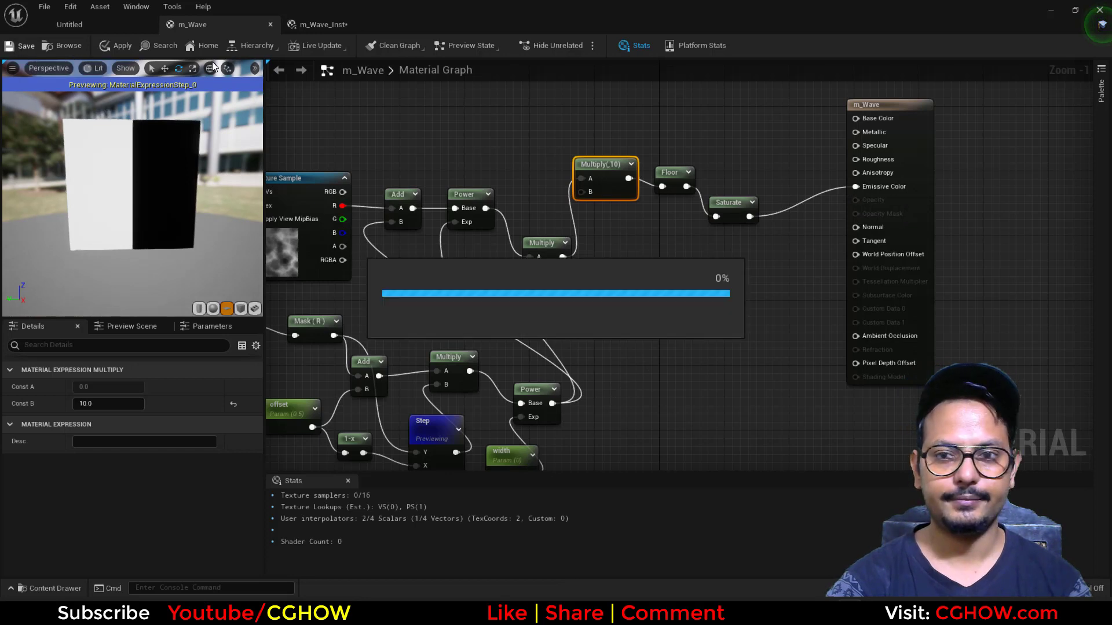
Step: In m_Wave_Inst, vary dissolve, width and offset to test the mask, leaving dissolve about 37.9, offset about 0.32 and width about 0.1
left_click(314, 26)
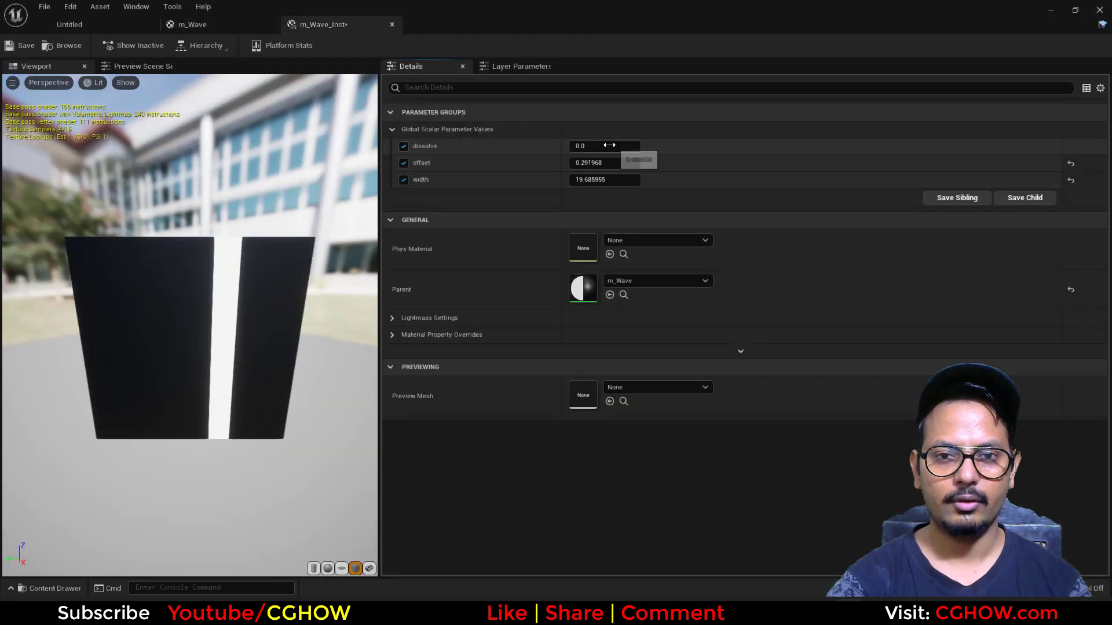
left_click_drag(609, 145, 642, 145)
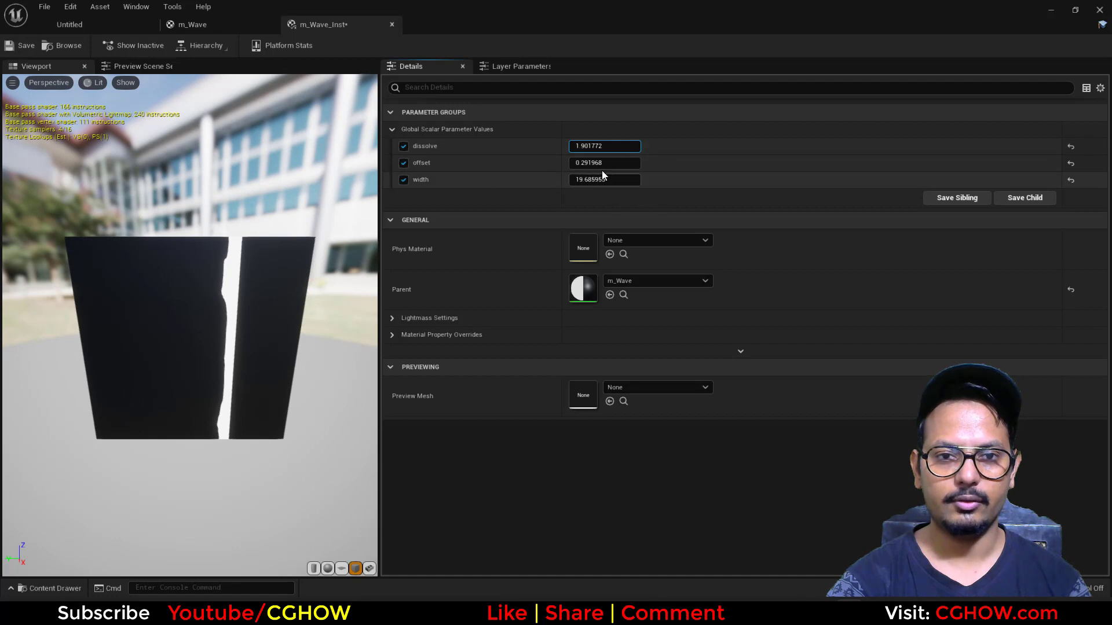
left_click_drag(605, 179, 654, 146)
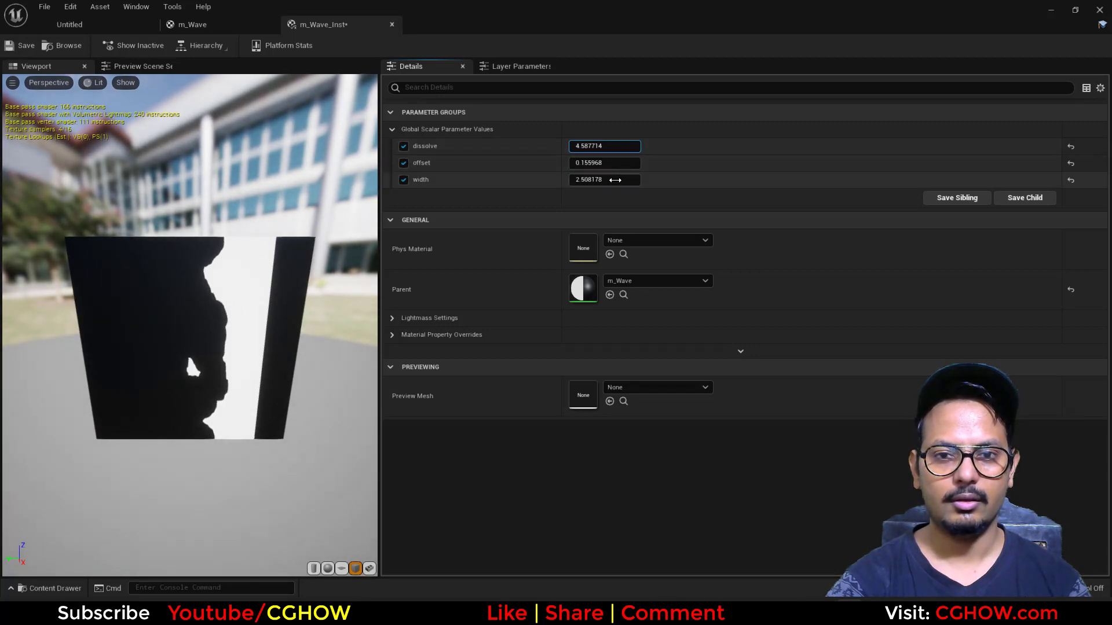
left_click_drag(615, 180, 643, 147)
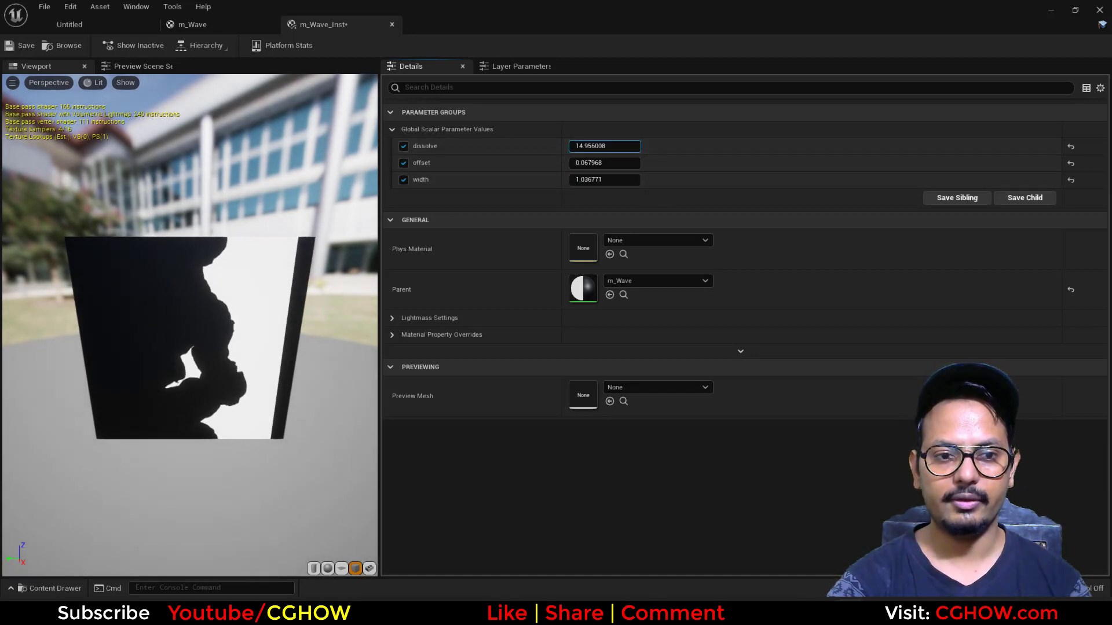
left_click_drag(603, 180, 634, 162)
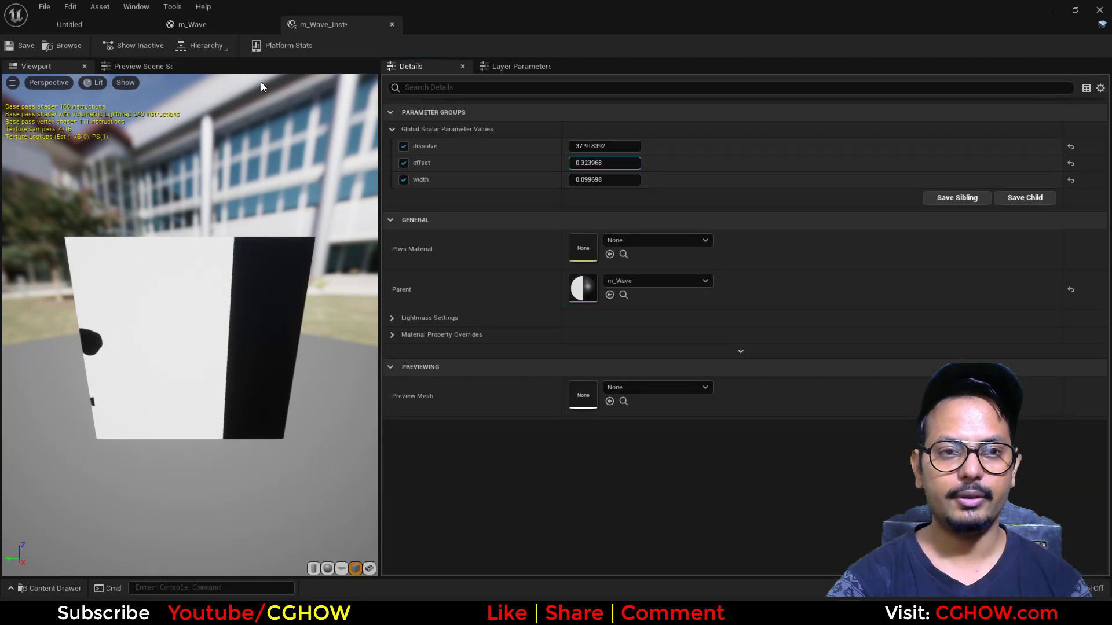
Step: In the m_Wave graph, move the Texture Sample and TexCoord nodes farther away from the rest to make room for distortion nodes
left_click(228, 27)
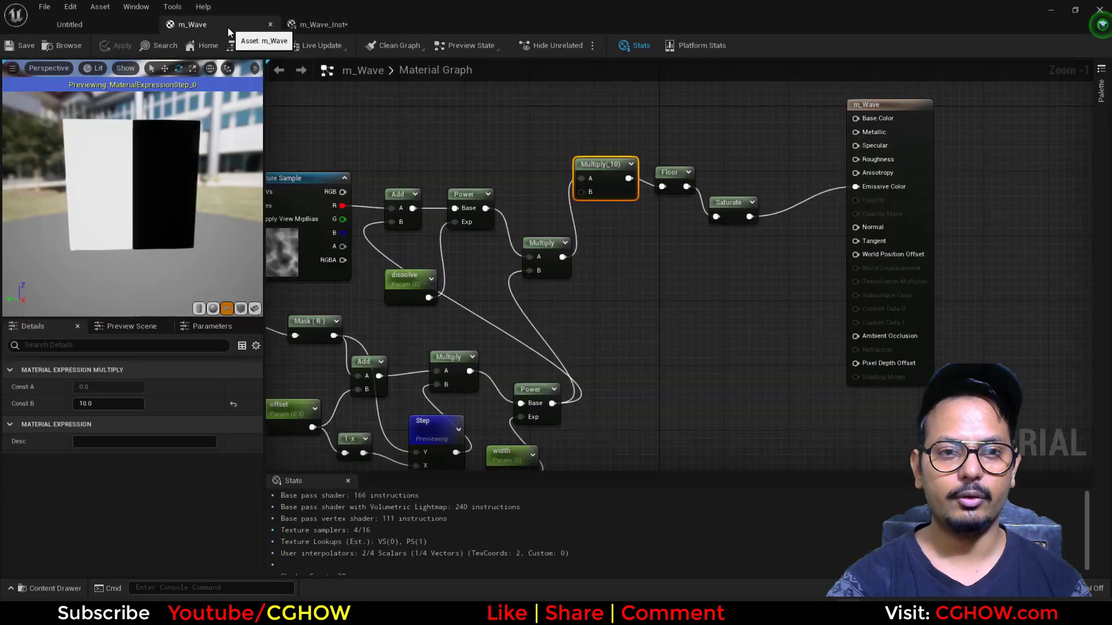
right_click_drag(301, 312, 547, 301)
right_click_drag(532, 246, 602, 212)
left_click(602, 213)
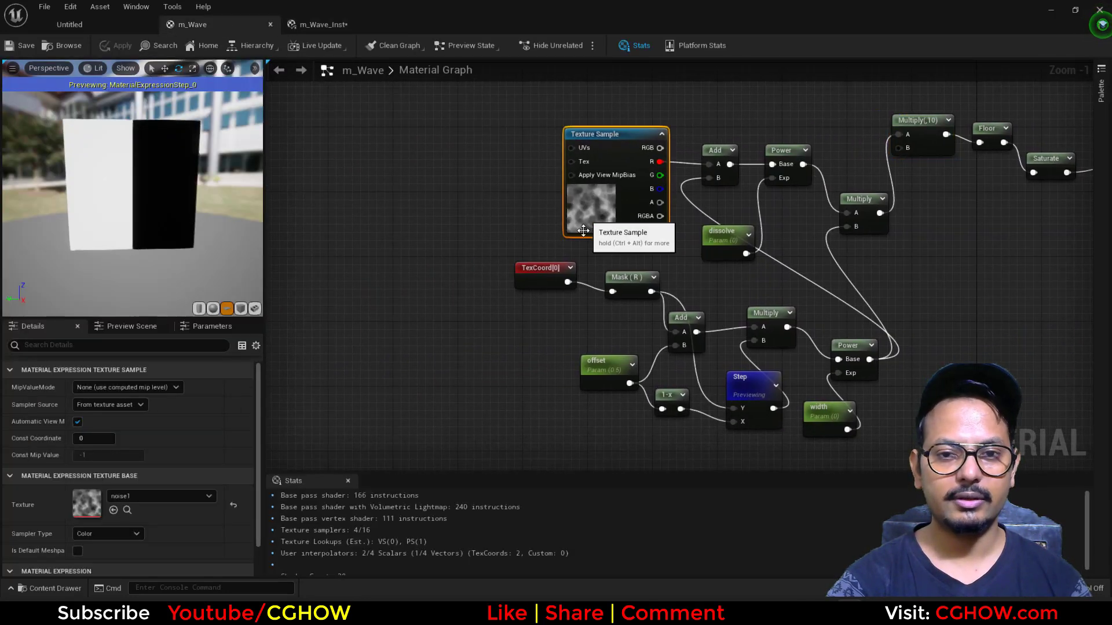
left_click_drag(602, 213, 447, 172)
left_click_drag(539, 282, 449, 287)
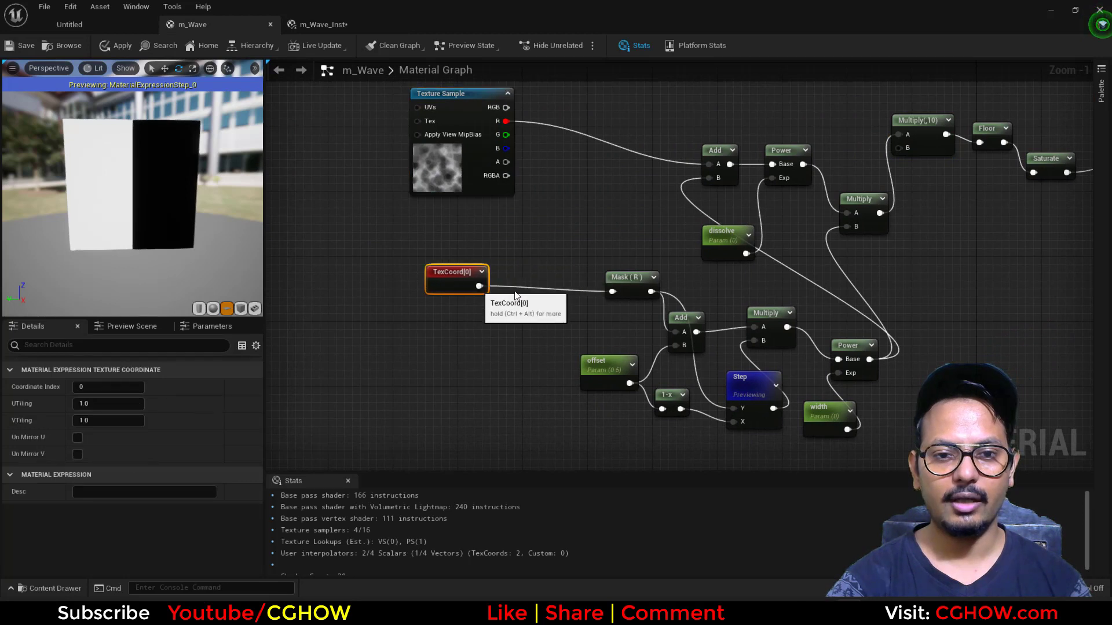
Step: Place an Add node between TexCoord and Mask (R), with TexCoord feeding its A input
right_click_drag(550, 244, 500, 189)
left_click_drag(502, 189, 884, 409)
left_click(406, 223)
right_click_drag(456, 205, 481, 269)
left_click(481, 269)
left_click_drag(445, 295, 489, 289)
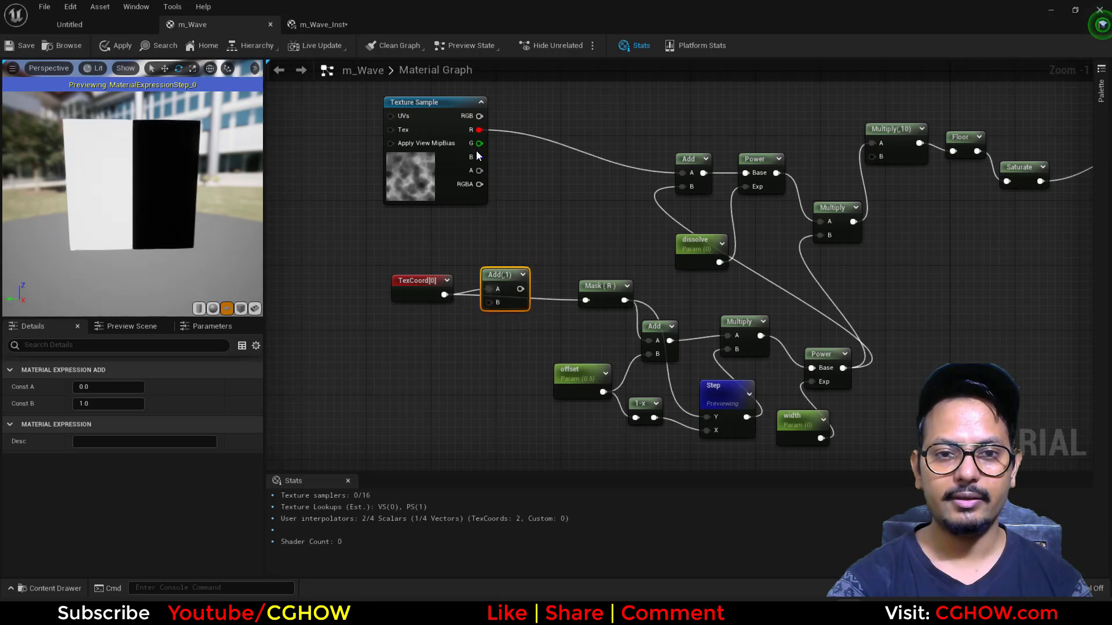
Step: Place a Multiply fed by the Texture Sample's R channel, connect it to the new Add's B, and route the Add into Mask (R)
left_click_drag(479, 129, 489, 216)
left_click(451, 221)
left_click(420, 322)
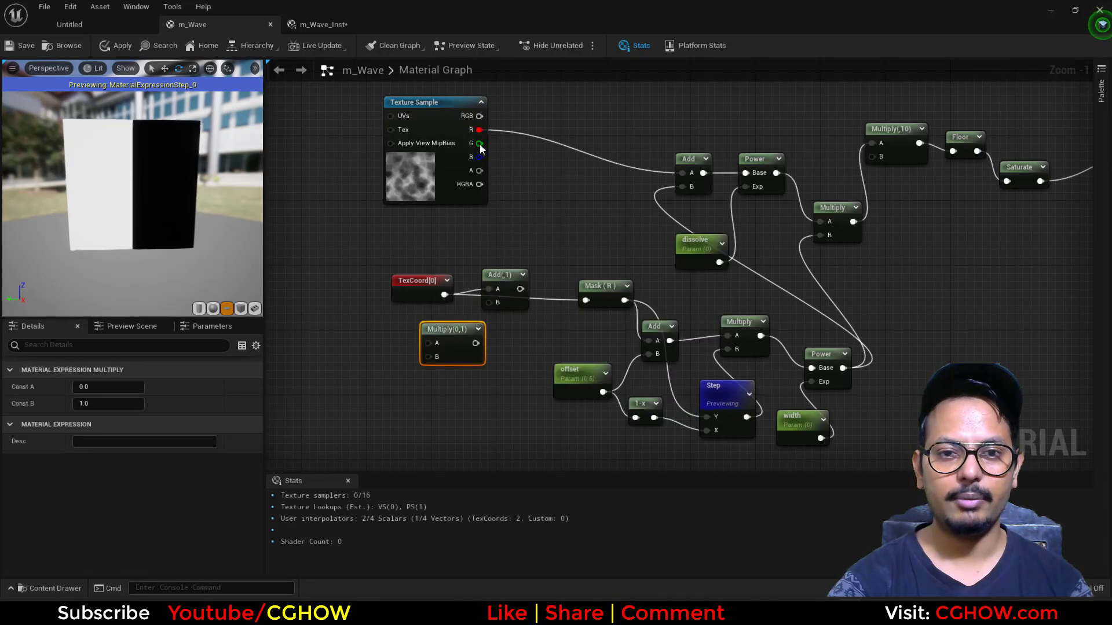
left_click_drag(479, 143, 492, 303)
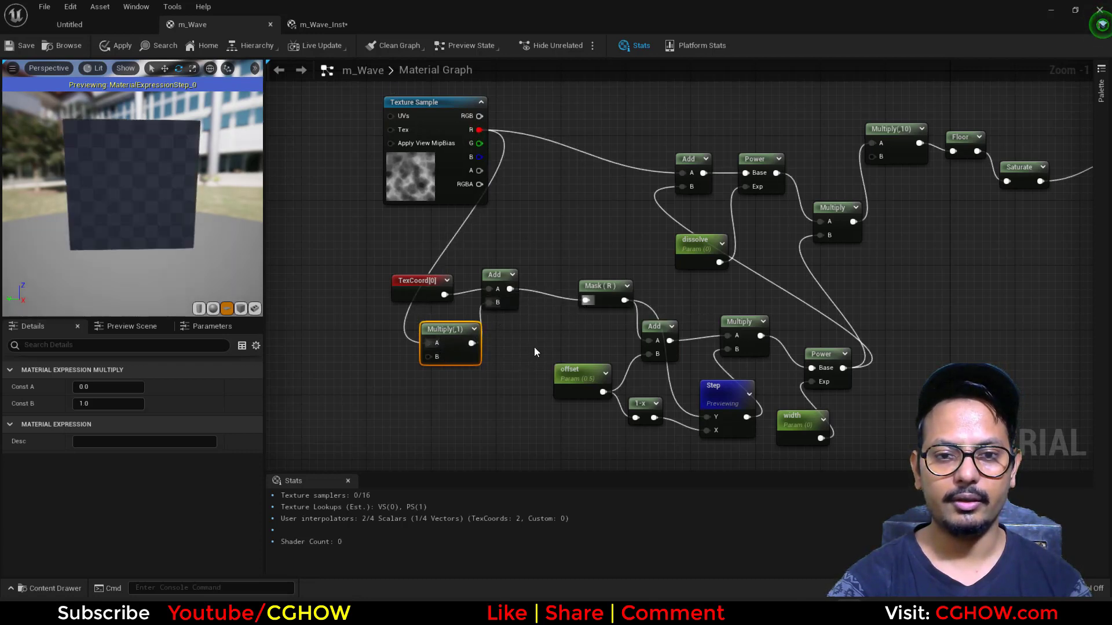
Step: Create a scalar parameter named dist, connect it to B of the distortion Multiply, and save the material
right_click_drag(407, 368, 458, 333)
left_click(395, 308)
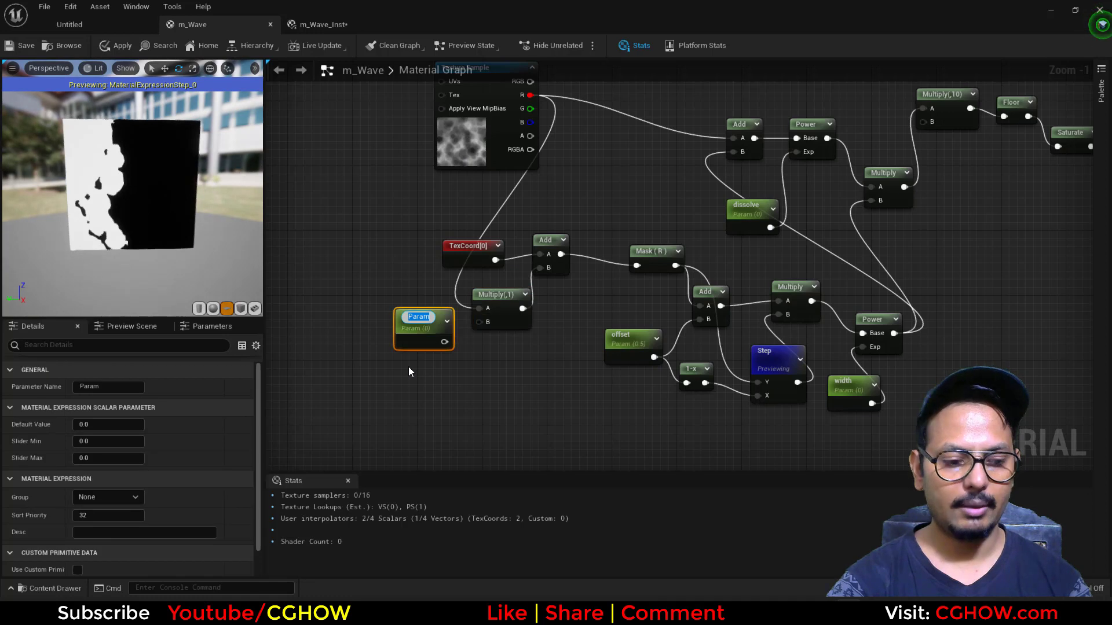
type("dist")
key("Return")
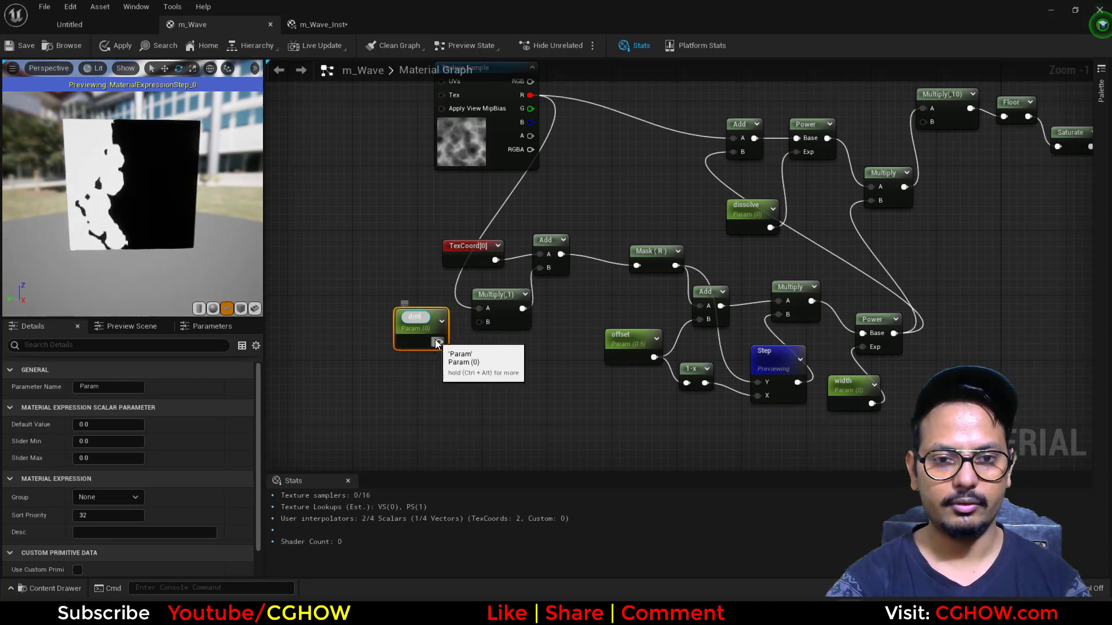
left_click_drag(439, 338, 485, 323)
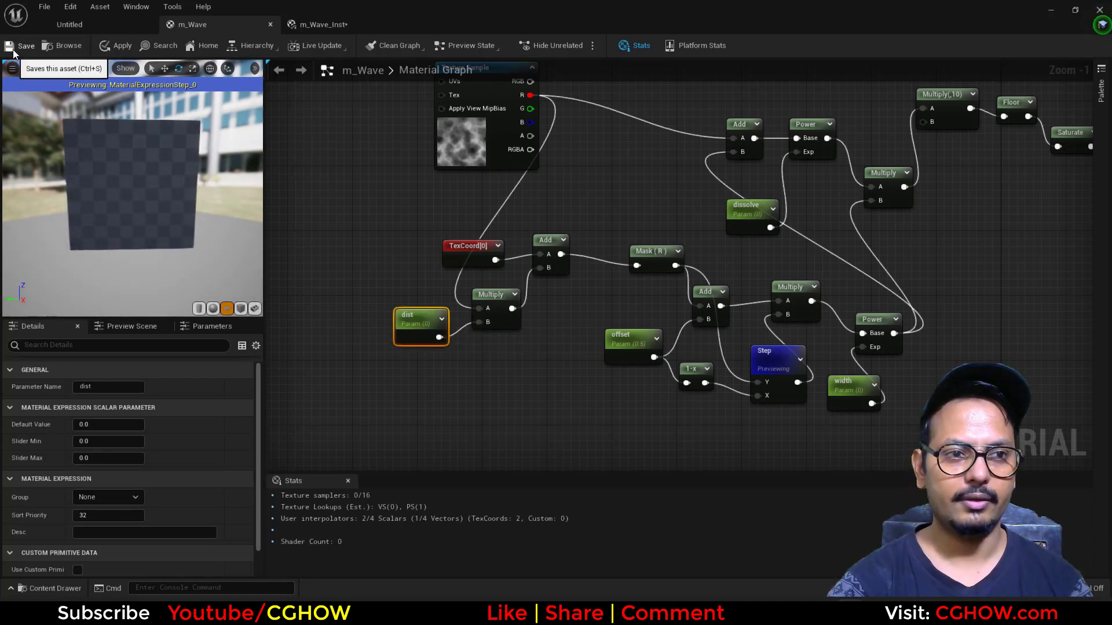
left_click(24, 46)
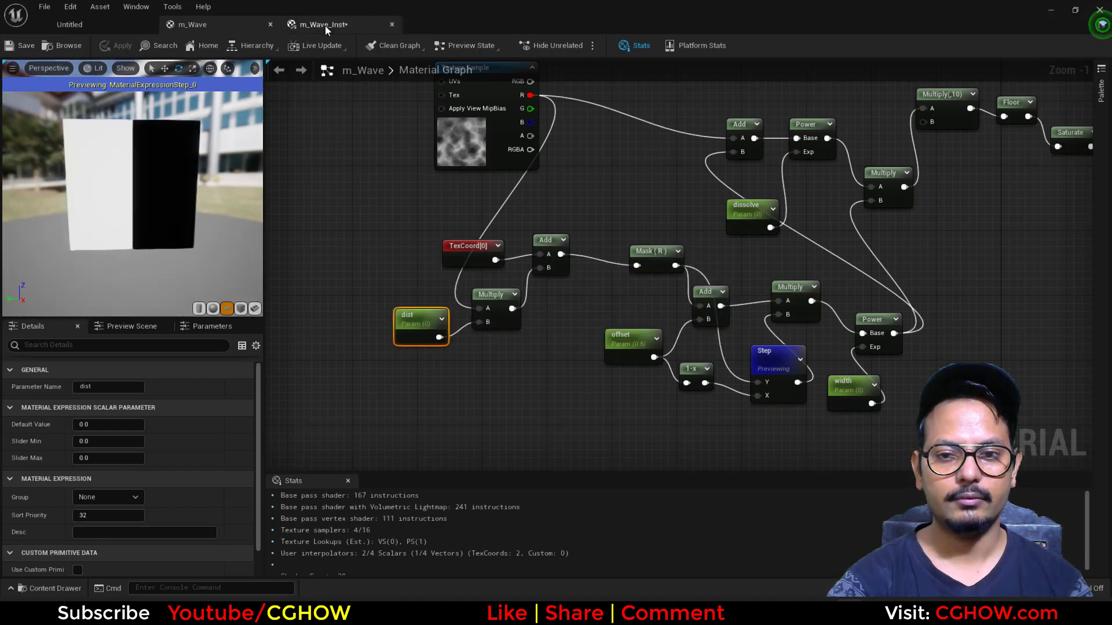
Step: In m_Wave_Inst, override dist at 0.536, adjust width to about 0.57 and offset to about 0.14, and close the instance
left_click(325, 25)
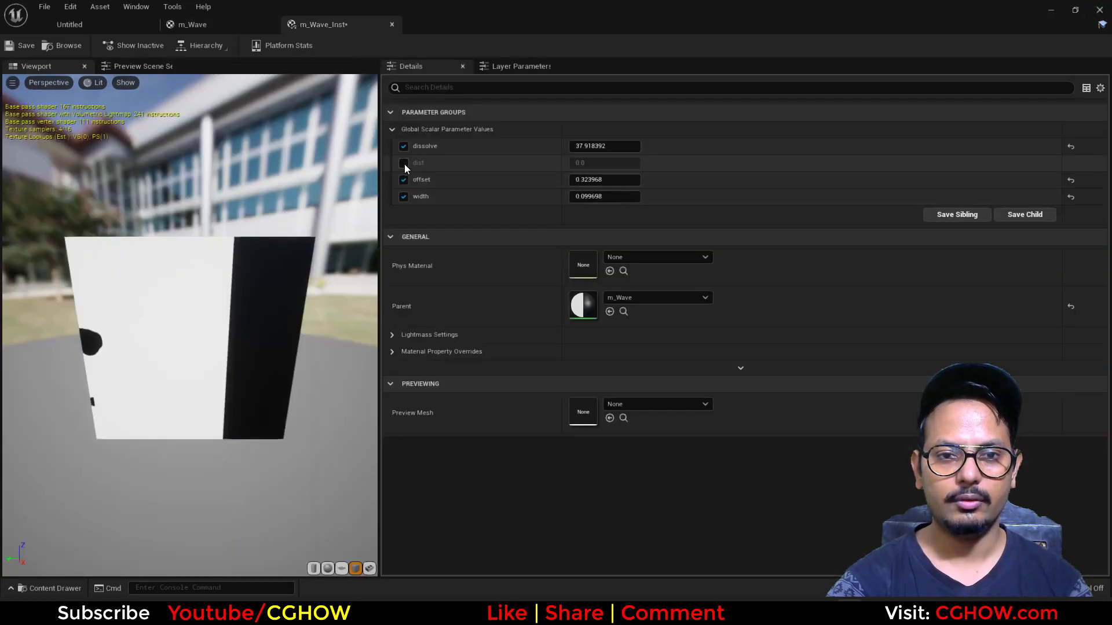
left_click_drag(629, 185, 601, 163)
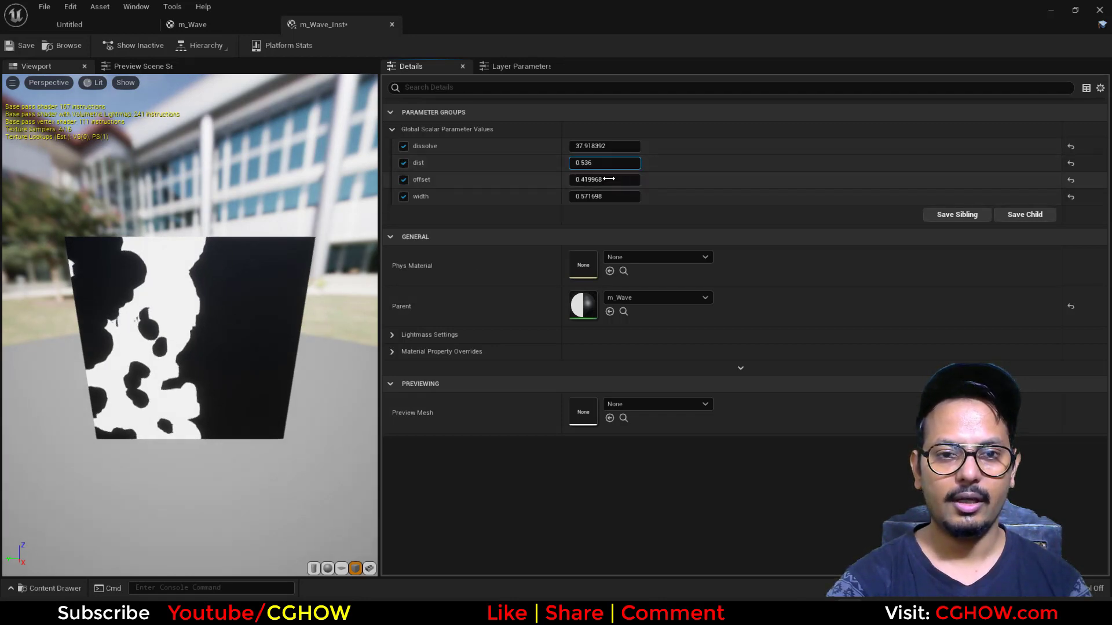
left_click_drag(608, 179, 590, 204)
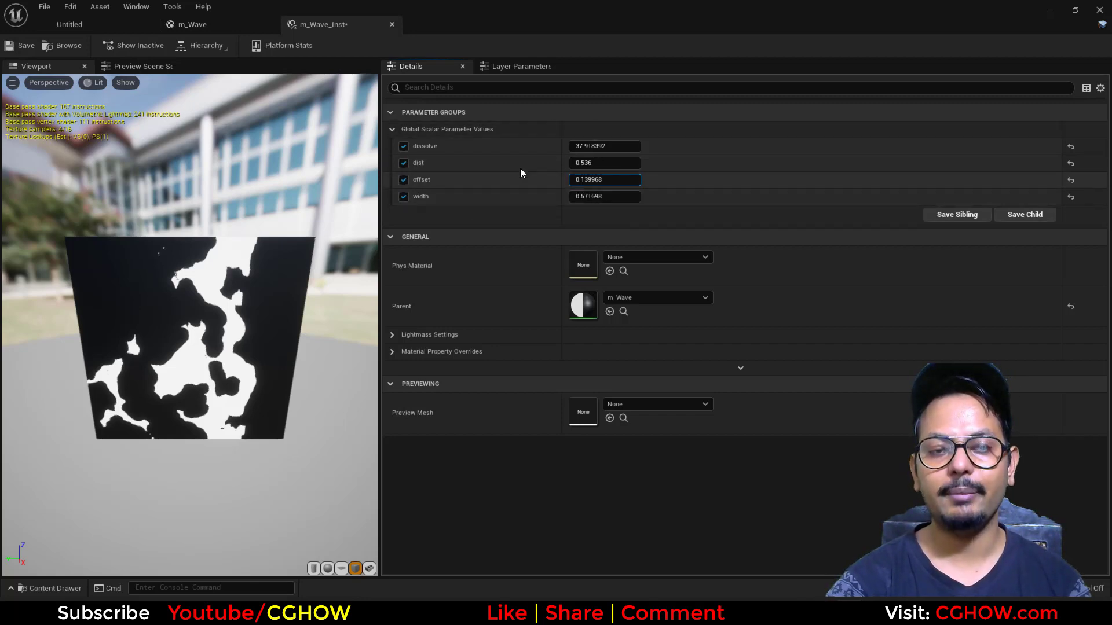
left_click(391, 26)
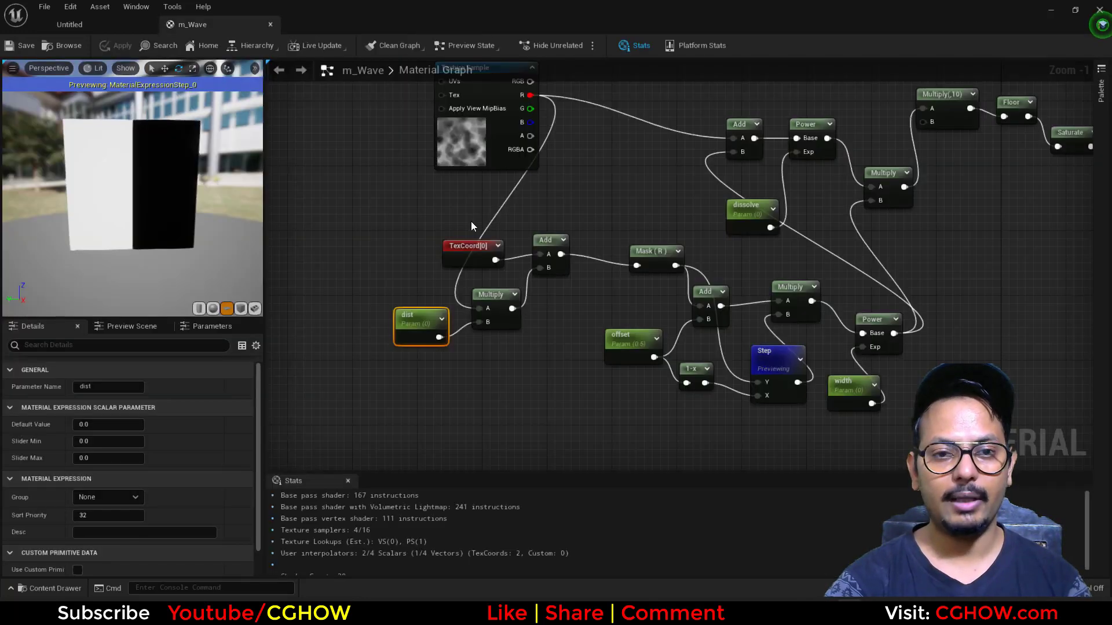
Step: Shift the Texture Sample node slightly in the m_Wave graph, and close the material editor without applying that change
right_click_drag(460, 236, 491, 287)
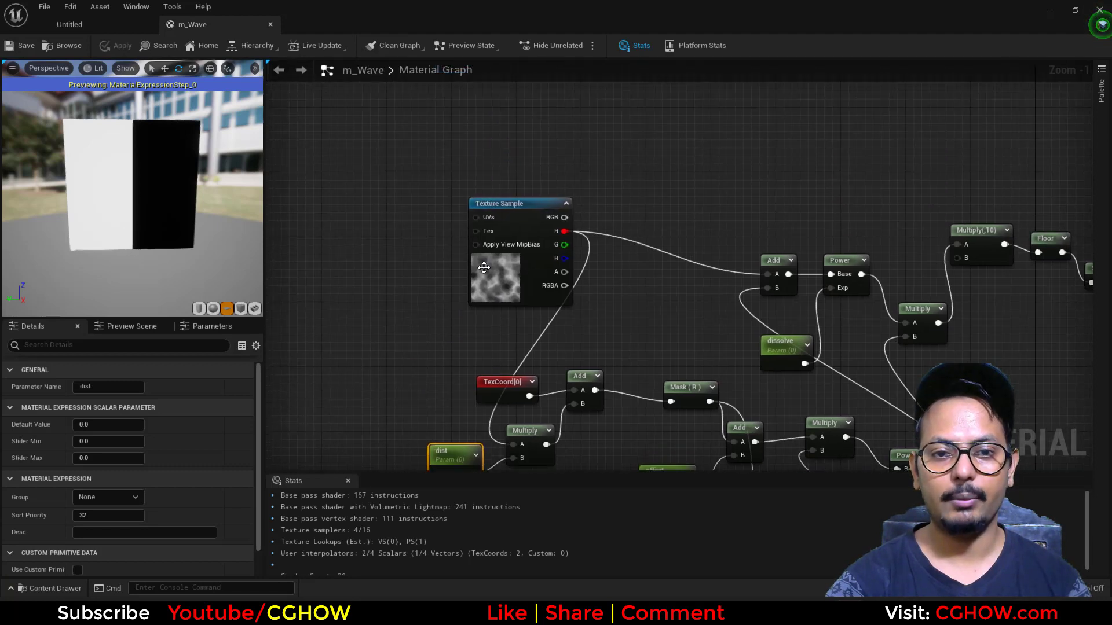
left_click_drag(483, 267, 457, 251)
right_click_drag(705, 343, 624, 227)
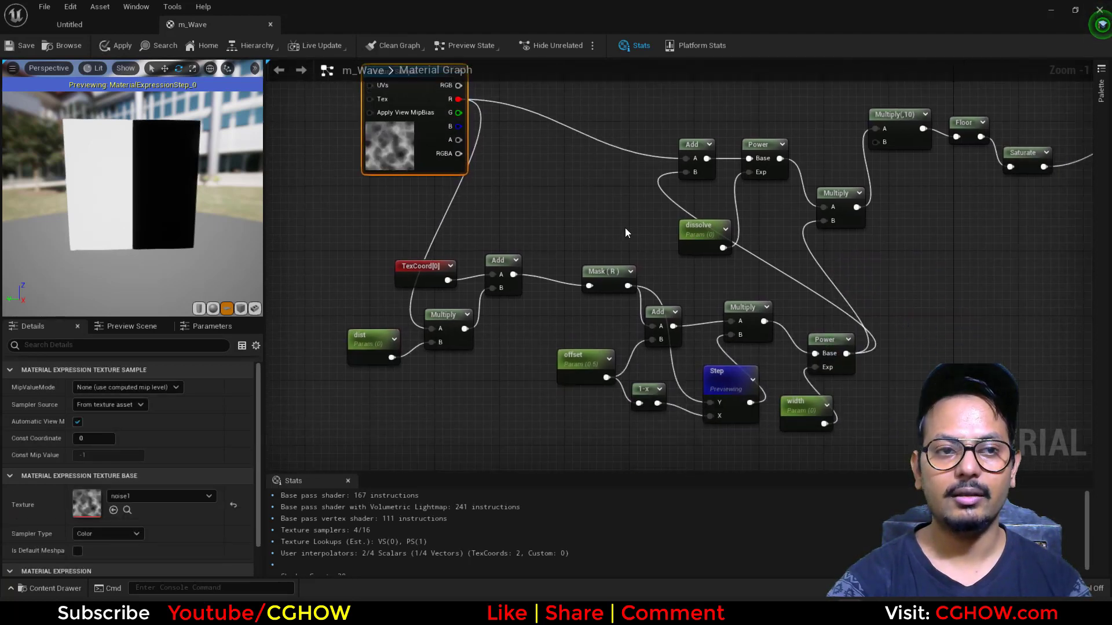
left_click(271, 24)
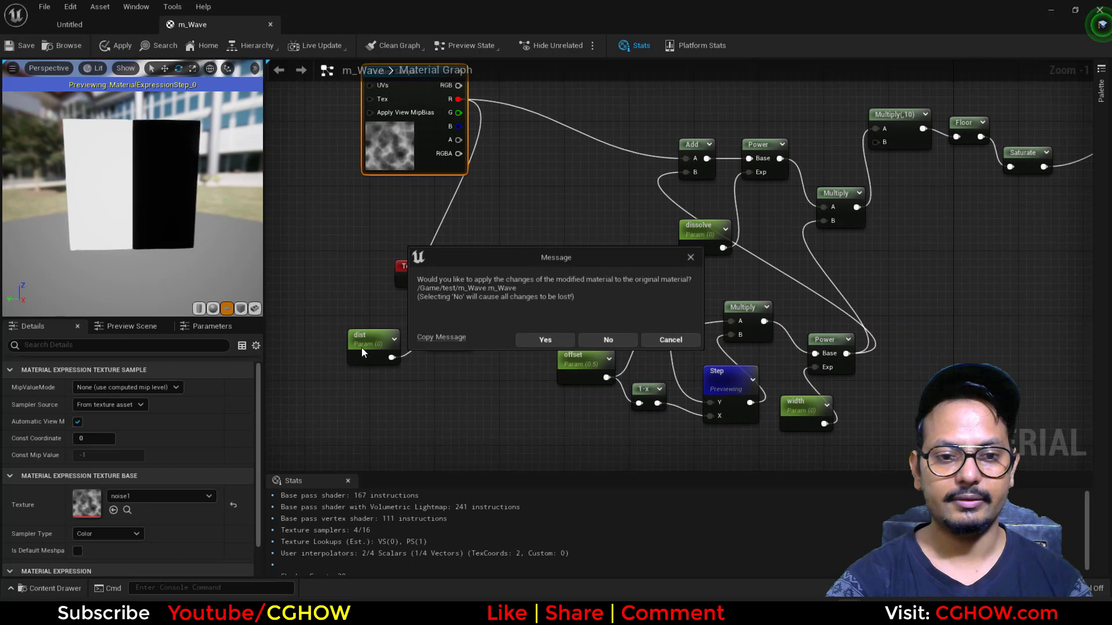
left_click(608, 340)
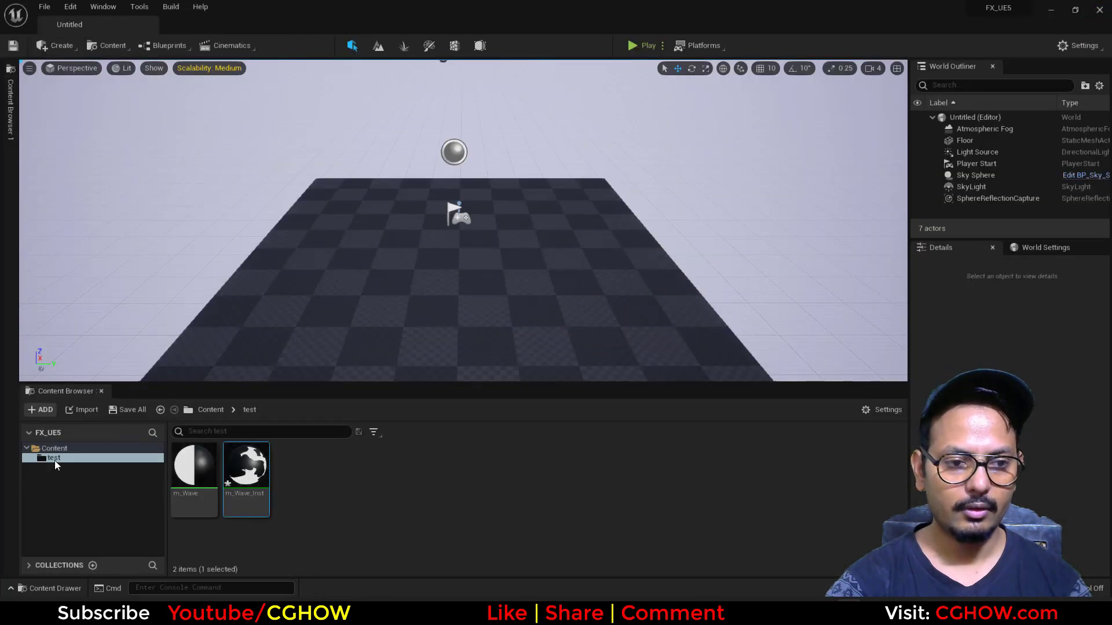
Step: Open the Untitled level from the Content folder, saving m_Wave_Inst on the way, and go into the test folder
left_click(54, 448)
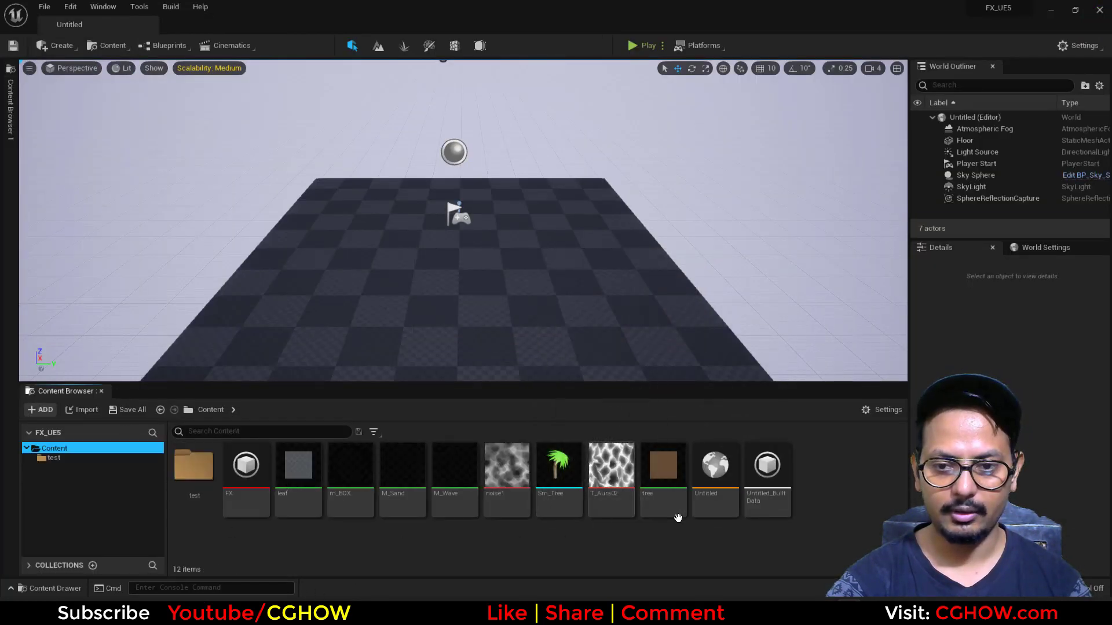
double_click(714, 468)
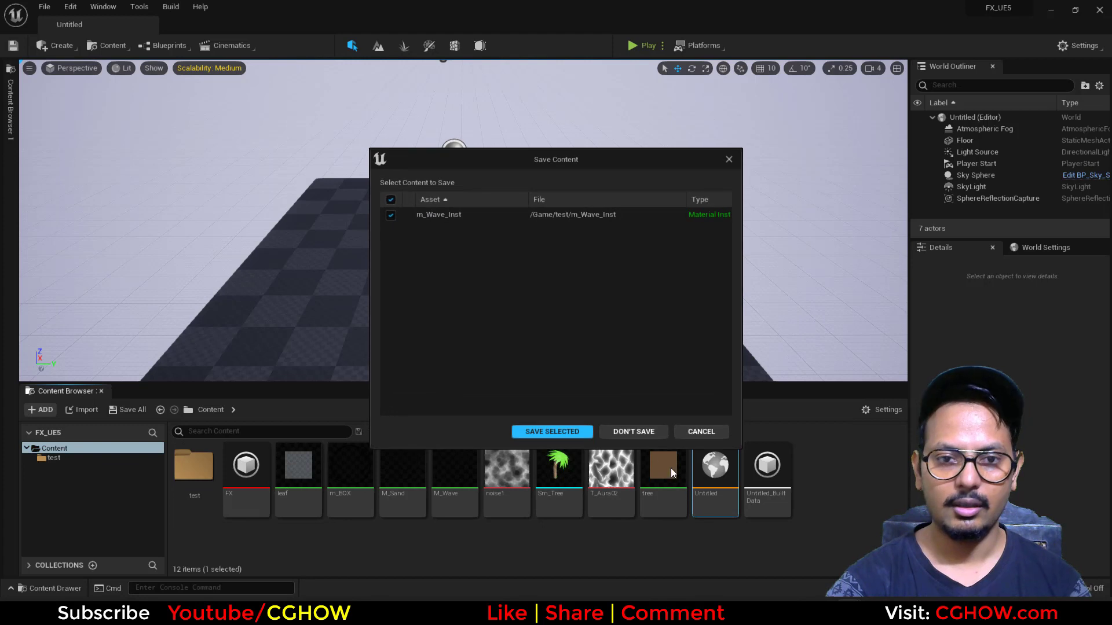
left_click(547, 432)
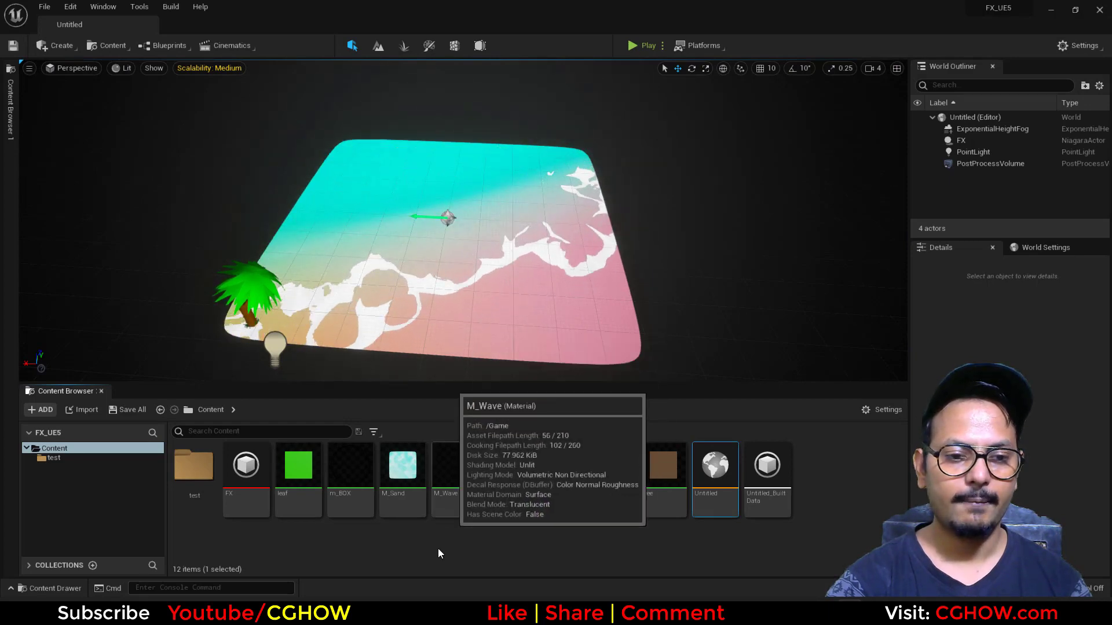
double_click(176, 475)
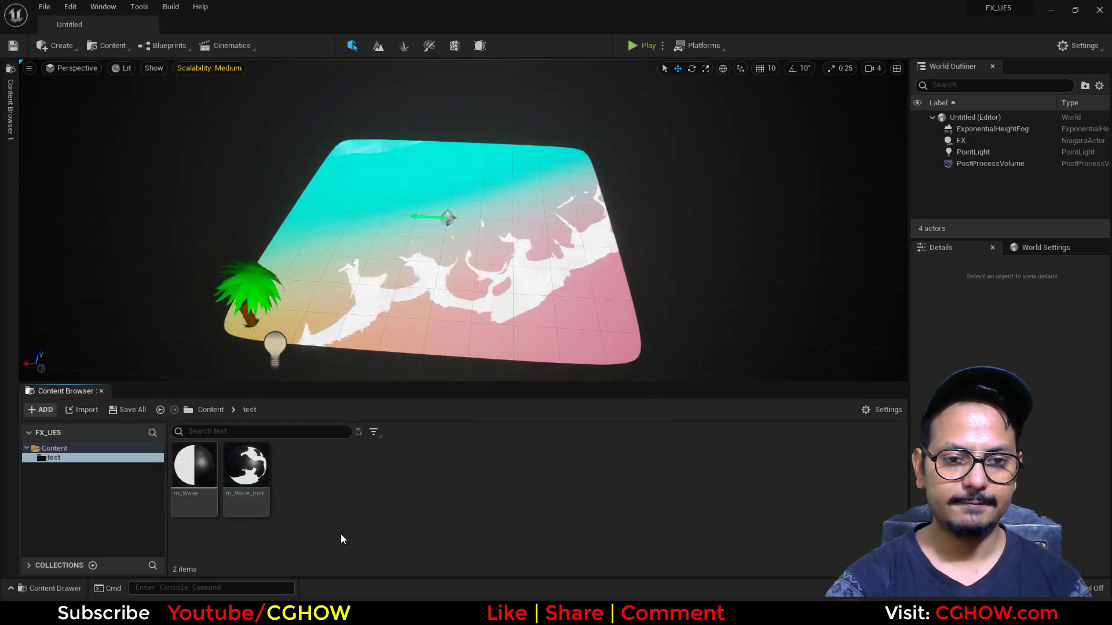
Step: Open m_Wave_Inst from the test folder and open its parent material m_Wave
right_click(391, 513)
left_click(349, 474)
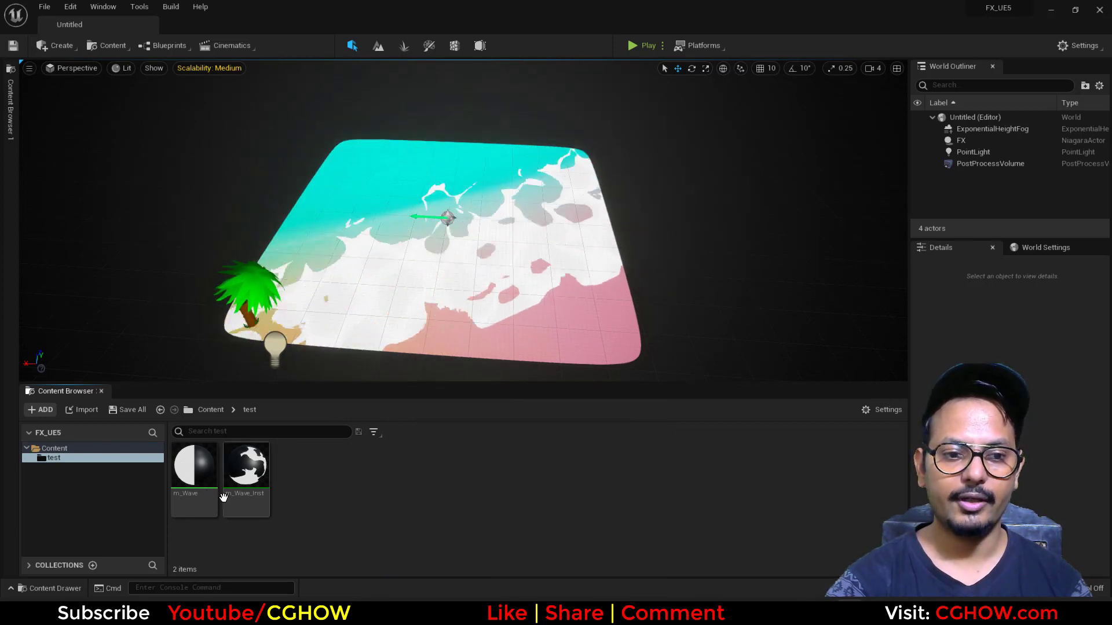
left_click(251, 464)
double_click(251, 464)
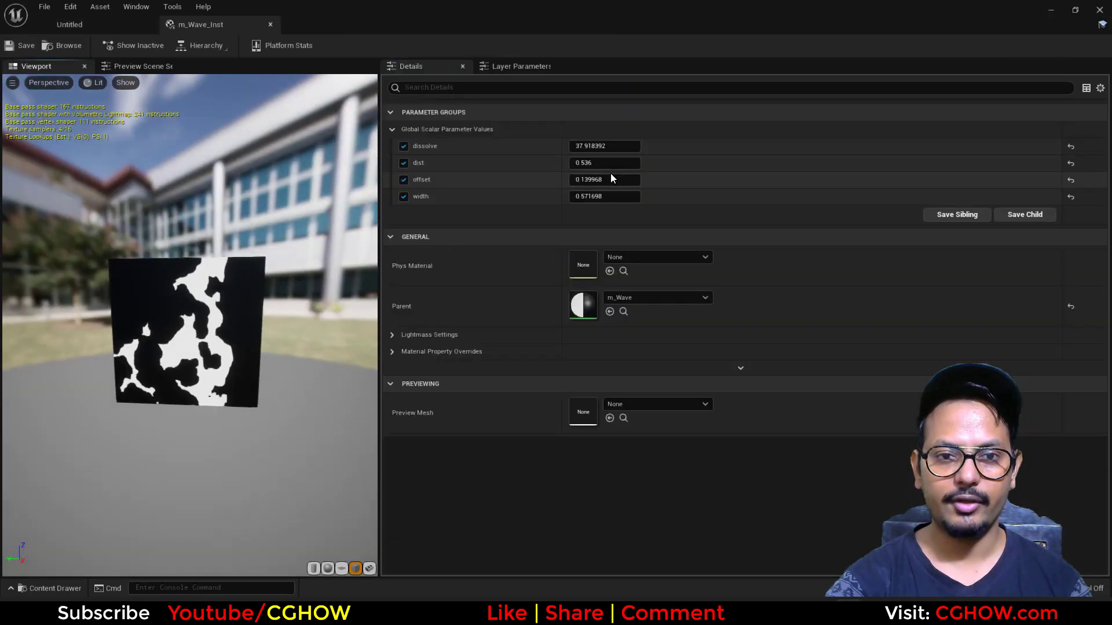
mouse_move(606, 175)
left_mouse_down()
mouse_move(620, 175)
mouse_move(596, 175)
mouse_move(606, 175)
left_mouse_up()
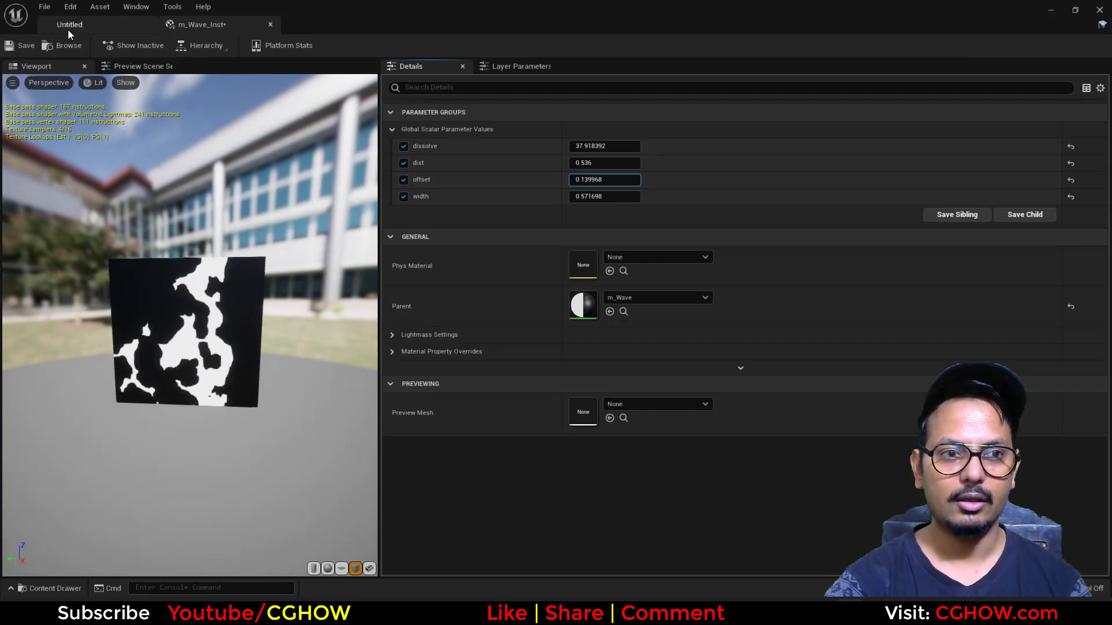
double_click(583, 306)
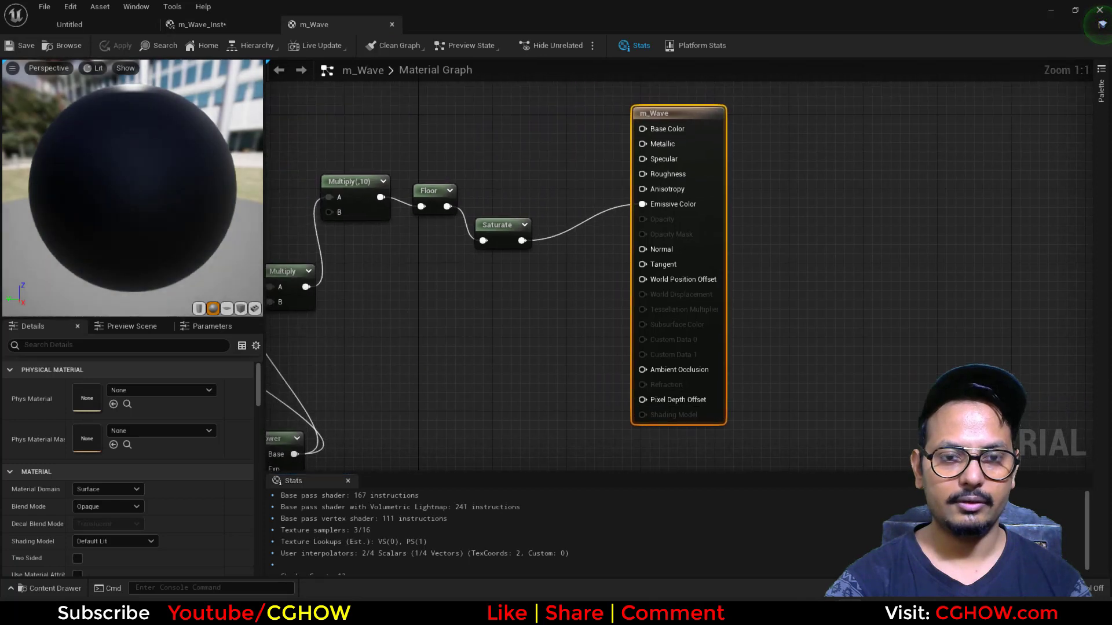
Step: Move TexCoord away from the Add node and insert a CustomRotator between TexCoord and the Add node's A input
scroll(579, 301, "down", 1)
right_click_drag(405, 400, 718, 347)
right_click_drag(440, 347, 772, 355)
right_click_drag(549, 296, 591, 266)
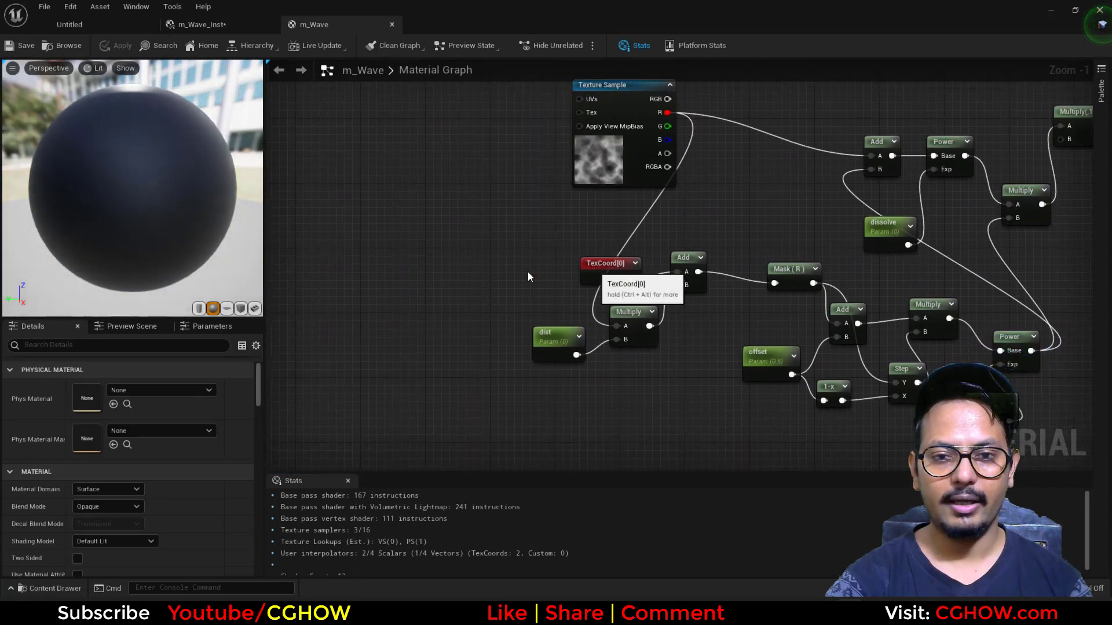
left_click_drag(608, 271, 493, 252)
left_click_drag(375, 253, 351, 261)
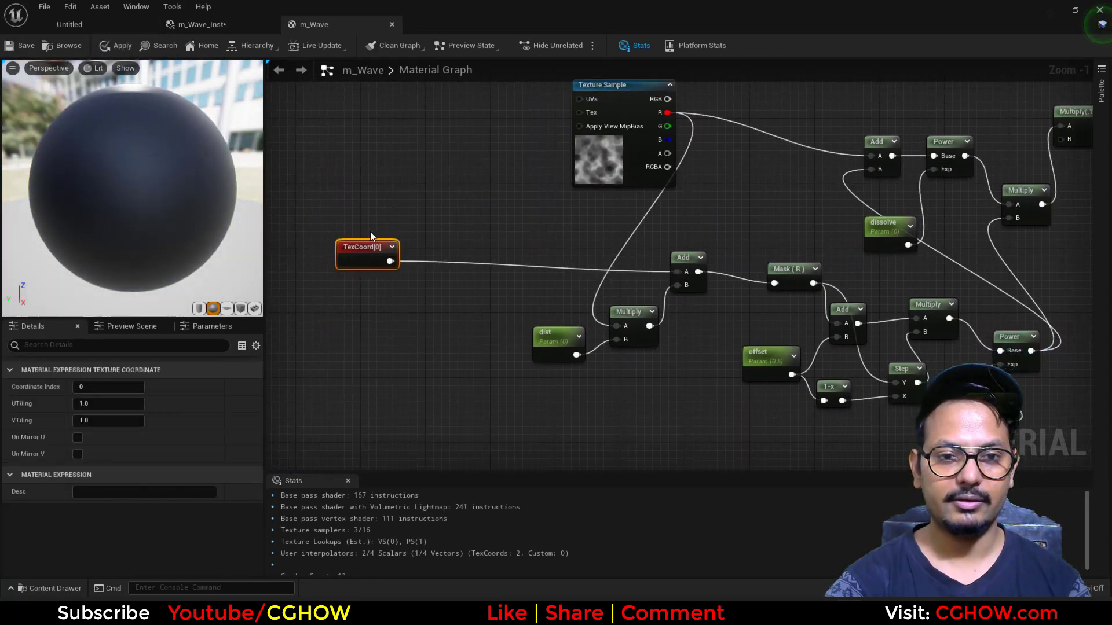
right_click(422, 233)
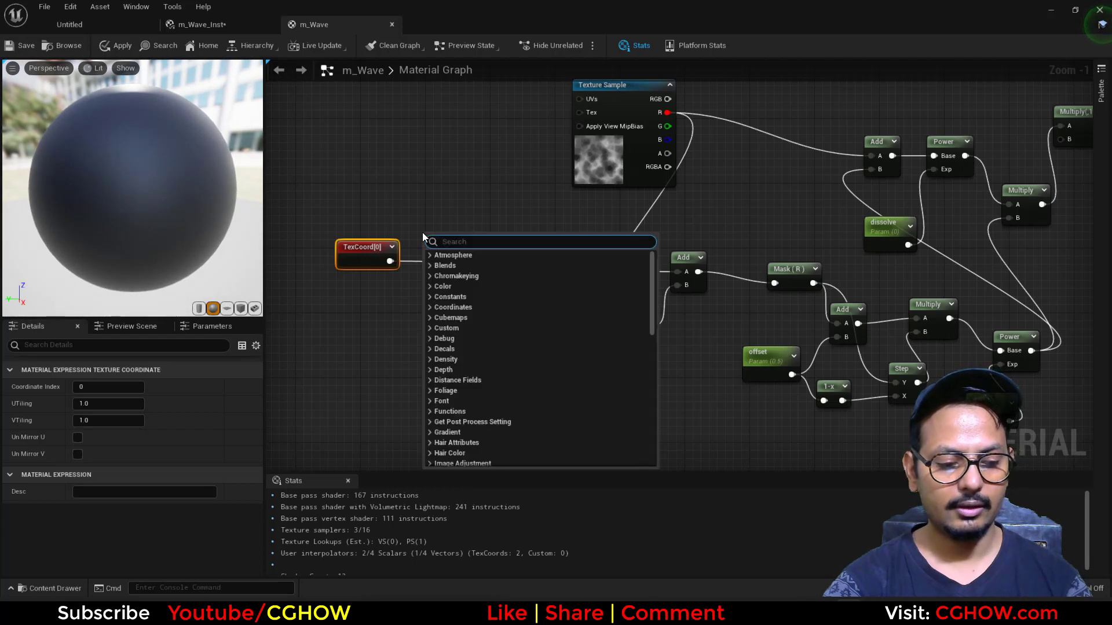
type("cu")
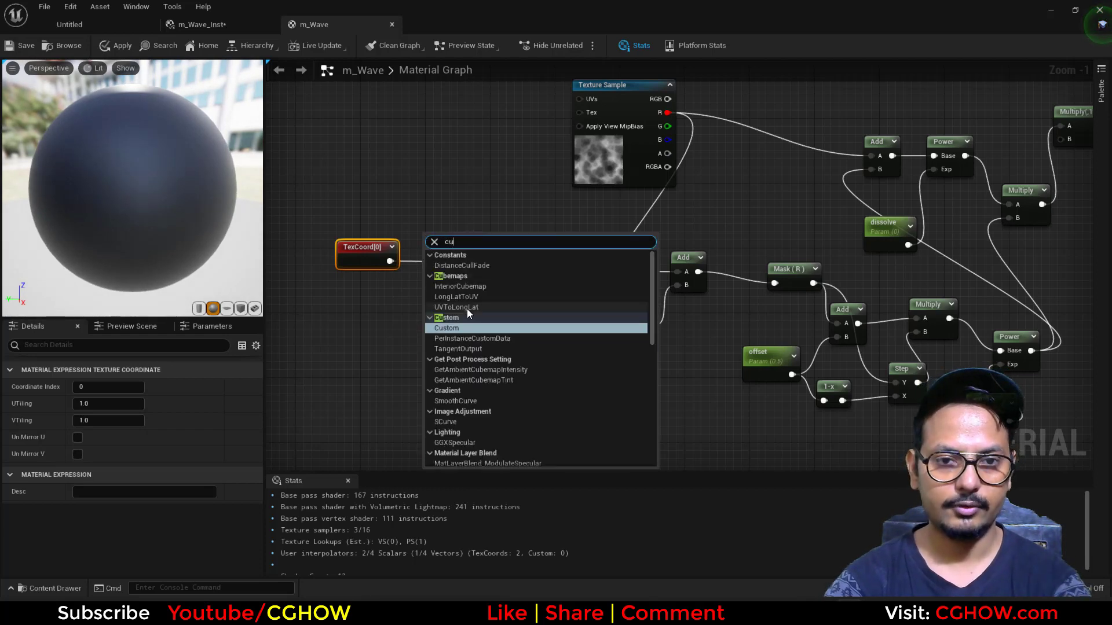
type("s")
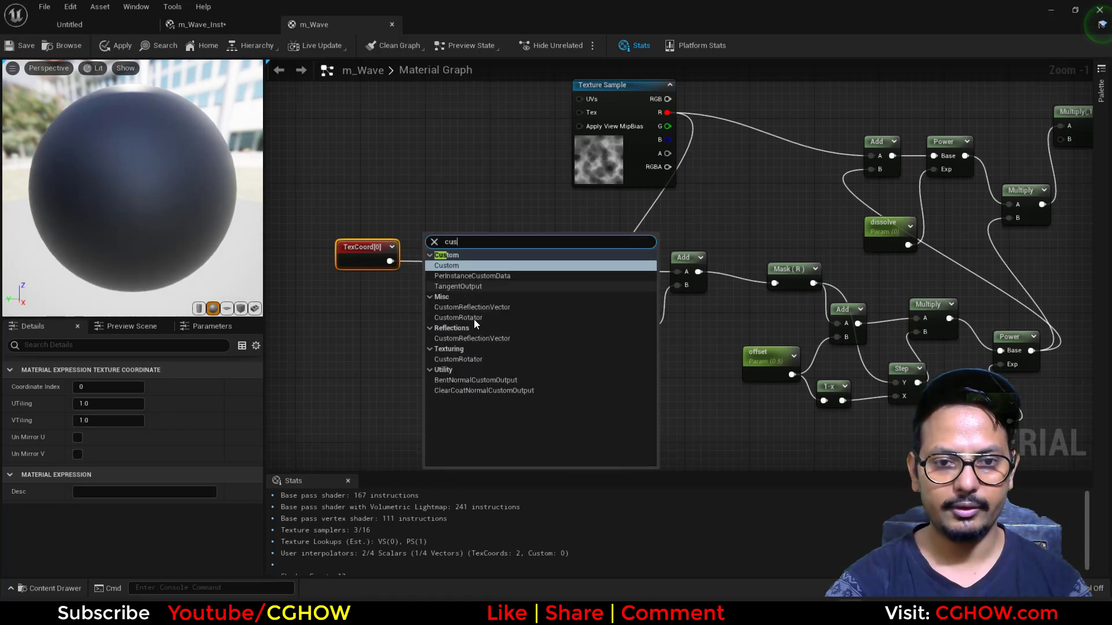
left_click(472, 319)
left_click_drag(417, 259, 429, 252)
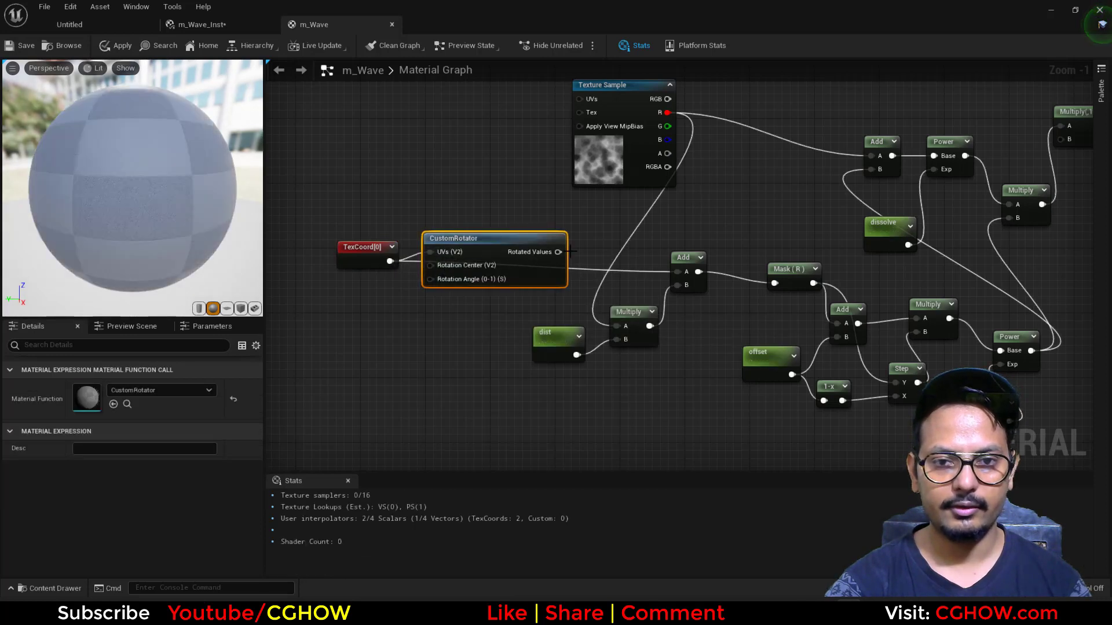
left_click_drag(558, 252, 678, 271)
scroll(428, 289, "up", 1)
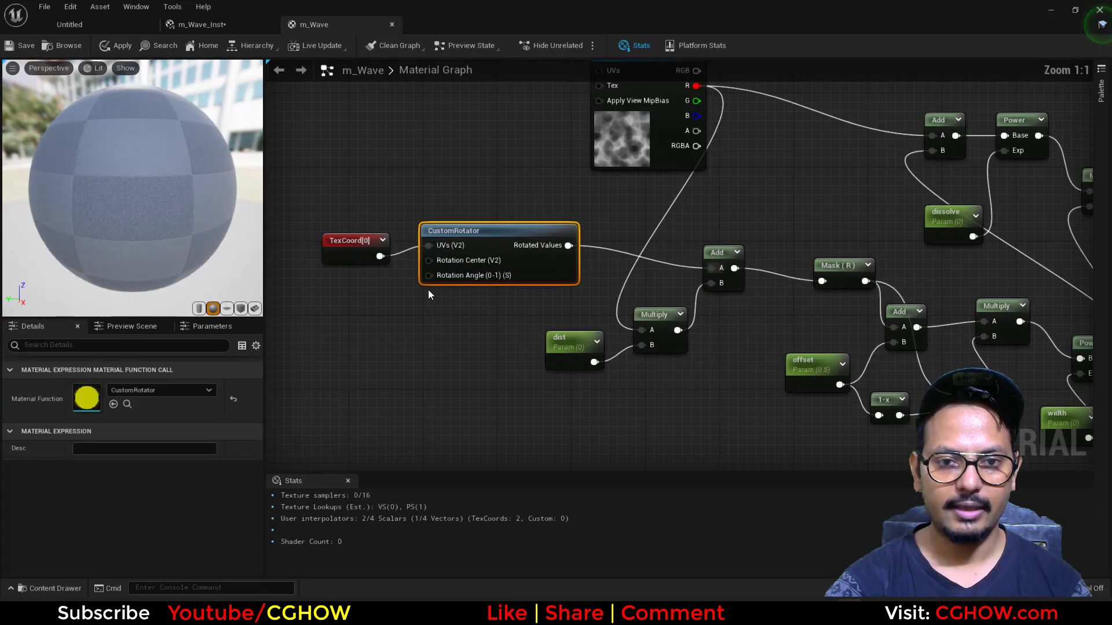
Step: Add a Constant2Vector, connect it to the CustomRotator's Rotation Center, and set R and G to 0.5
left_click(331, 276)
left_click_drag(358, 299, 429, 261)
left_click(126, 386)
type("0.5")
key("Tab")
type("0.5")
key("Return")
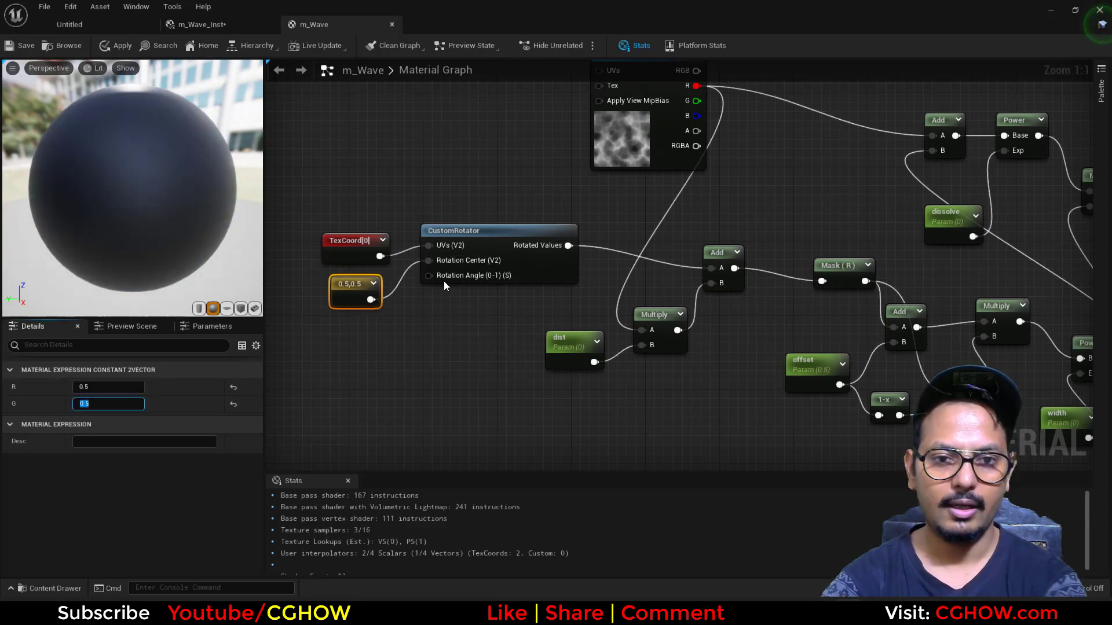
Step: Create a scalar parameter named angle and connect it to the CustomRotator's Rotation Angle input
left_click(400, 327)
key("s")
left_click(404, 332)
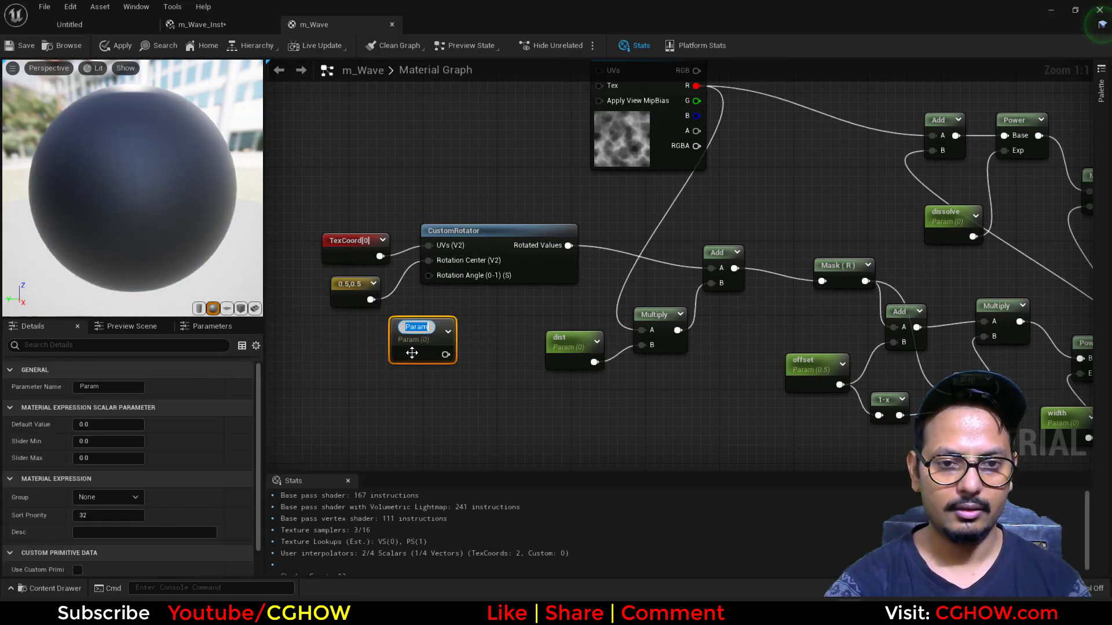
type("angle")
key("Return")
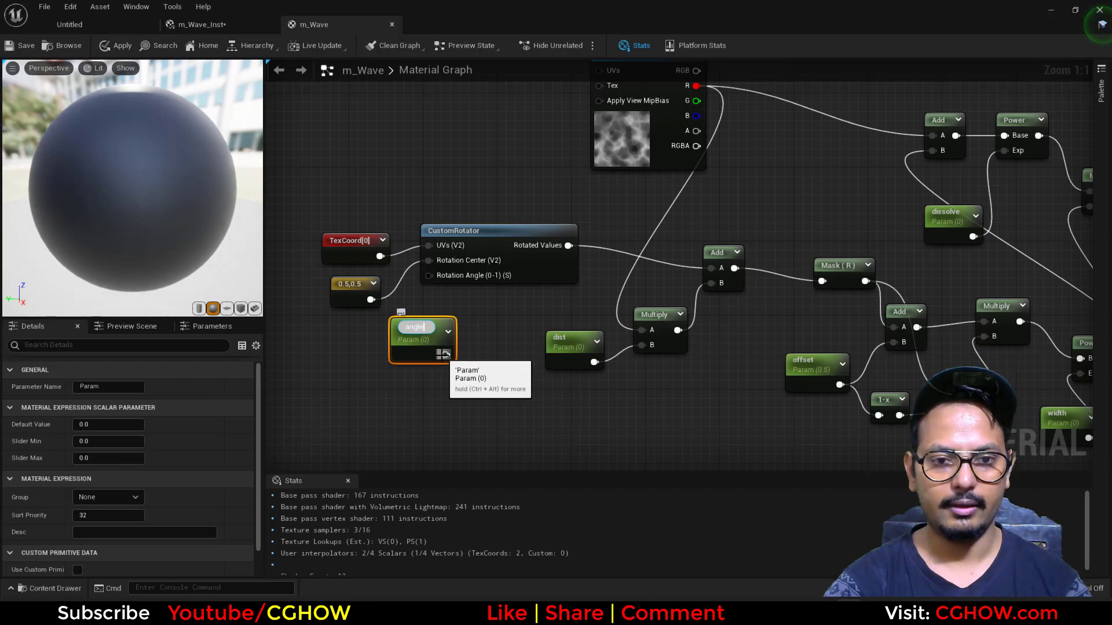
left_click_drag(439, 349, 429, 276)
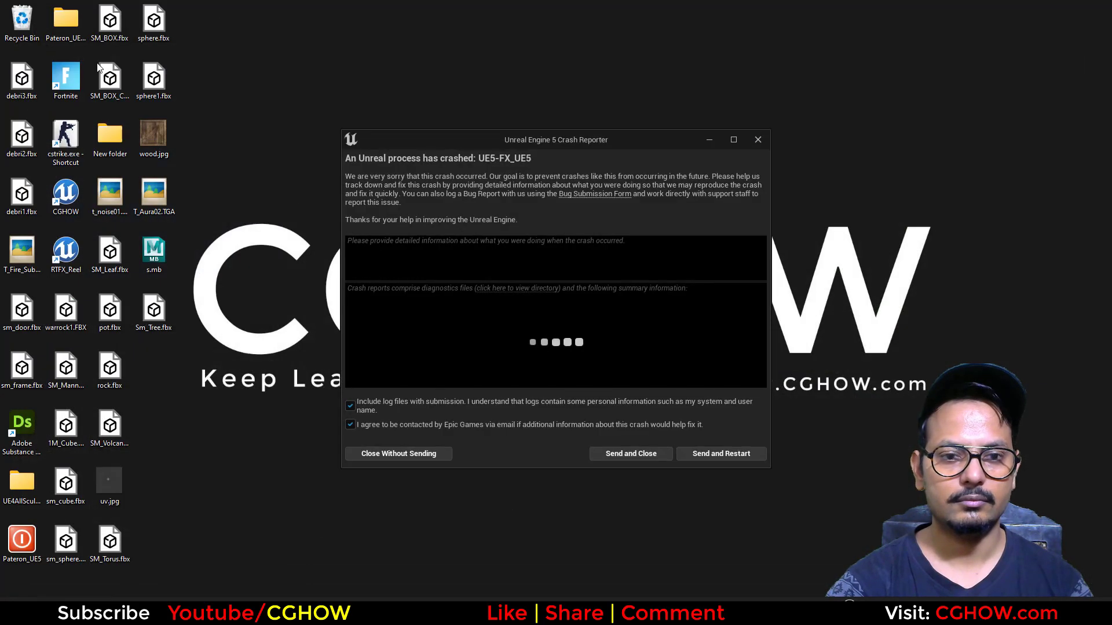
Step: Send the crash report, restart the editor, and reopen m_Wave from the test folder
left_click(739, 456)
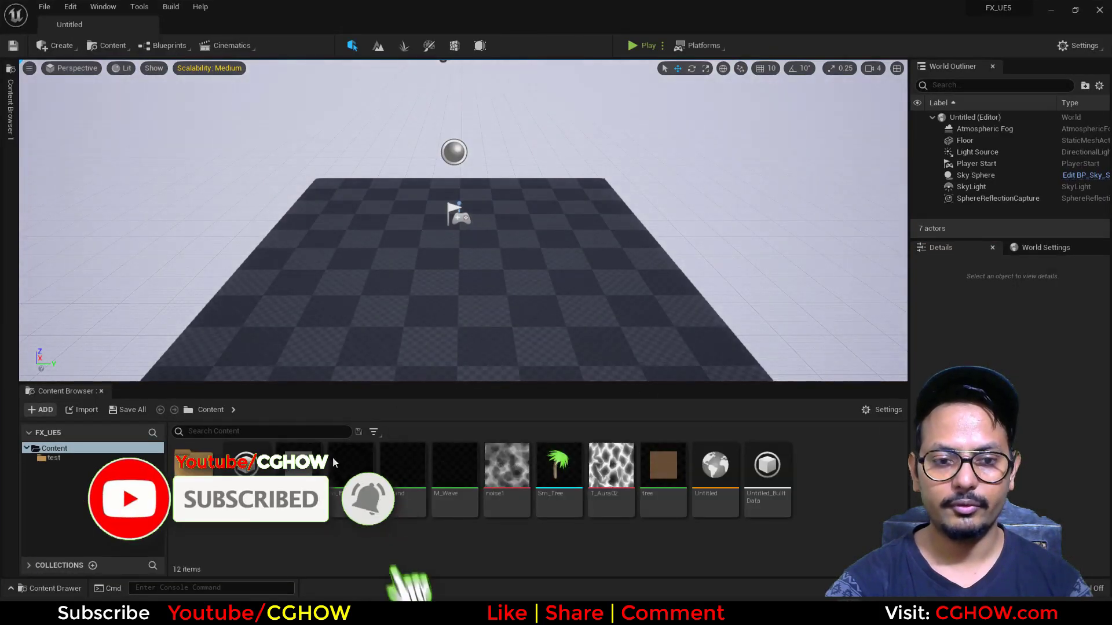
double_click(189, 487)
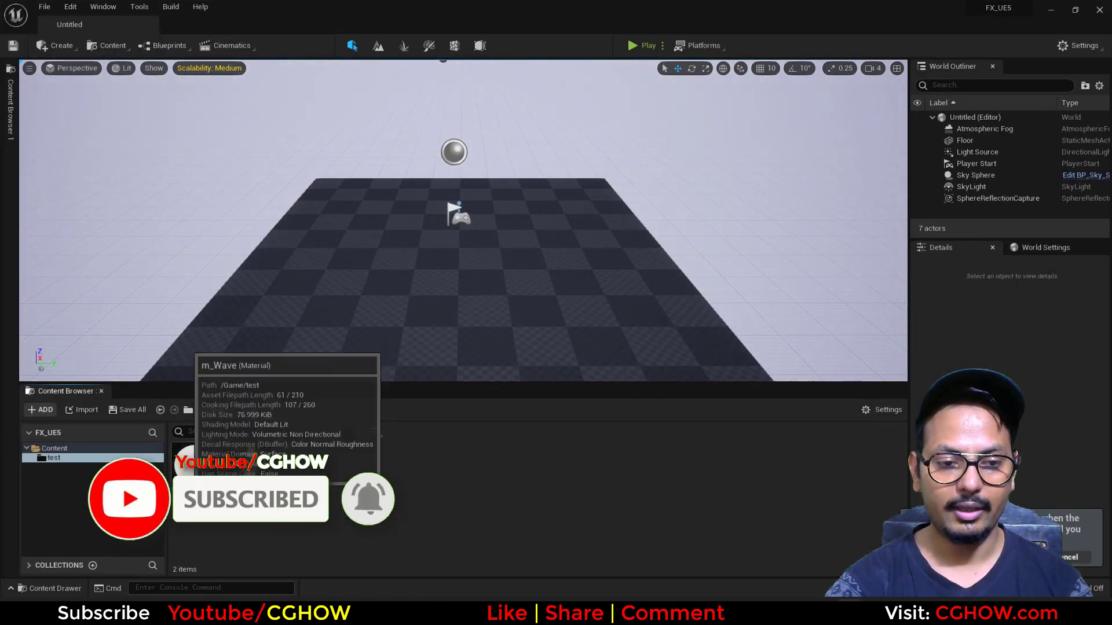
double_click(246, 463)
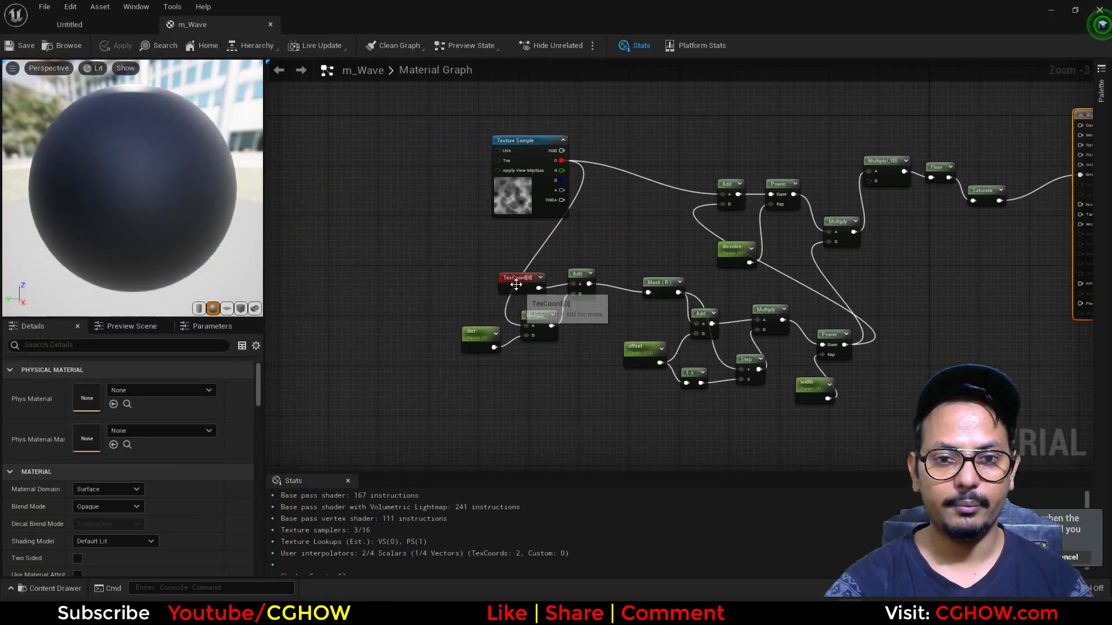
Step: Space TexCoord away from the Add node and route its UVs through a new CustomRotator into the Add node's A input
left_click_drag(516, 284, 336, 271)
right_click(354, 303)
type("c")
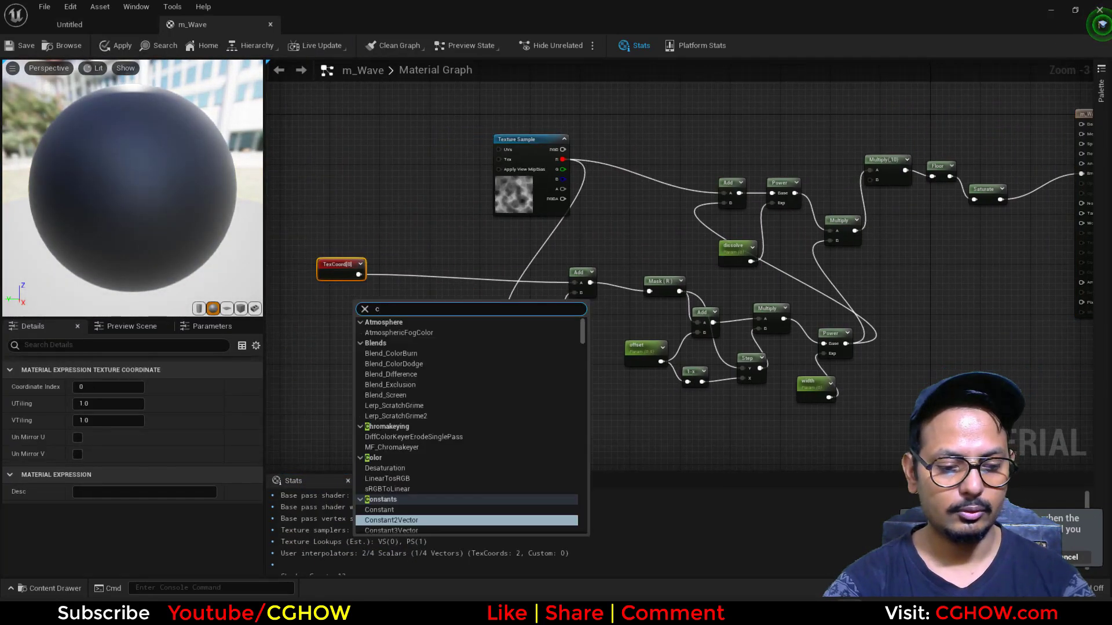
type("us")
left_click(405, 426)
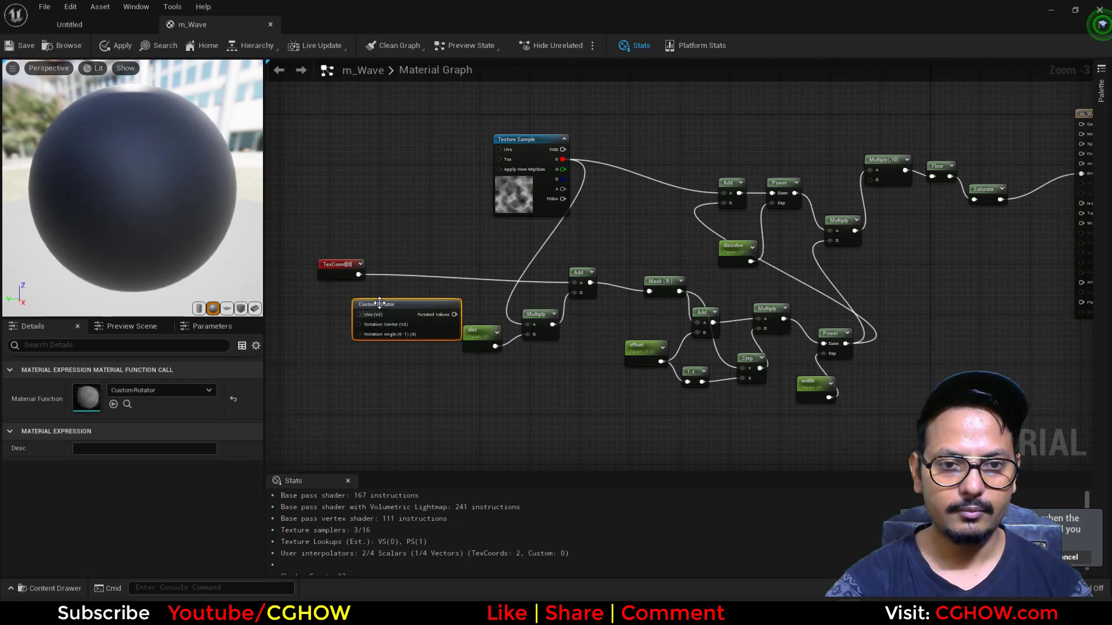
scroll(361, 284, "up", 3)
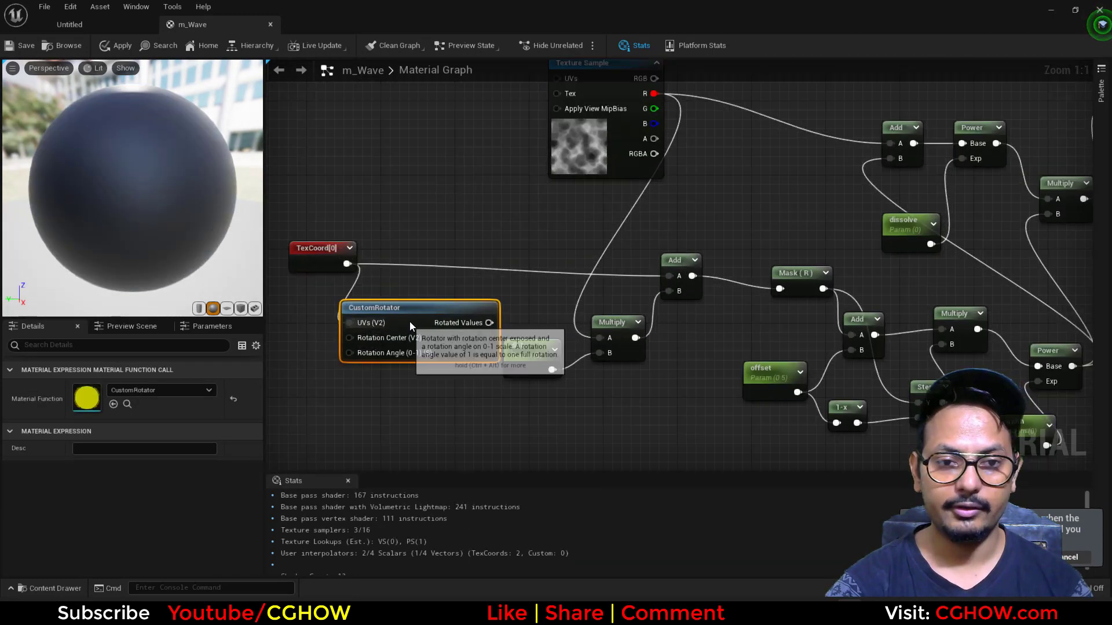
left_click_drag(382, 307, 441, 247)
left_click_drag(547, 262, 669, 276)
Step: Place a Constant2Vector with R and G at 0.5 and connect it to the CustomRotator's Rotation Center
left_click(367, 312)
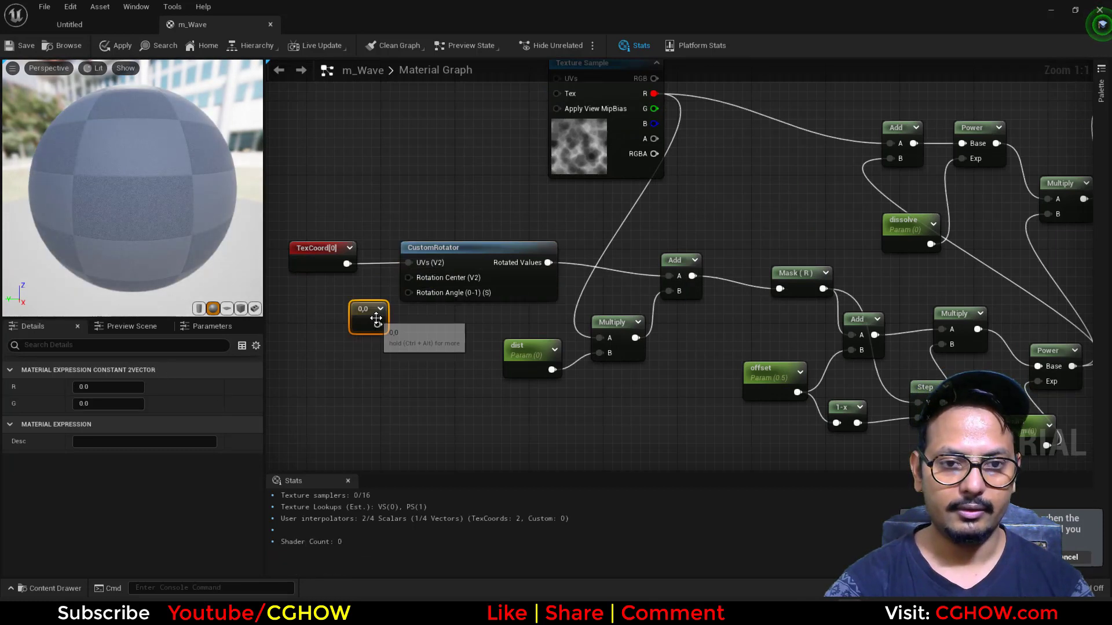
left_click(88, 387)
type("5")
left_click(108, 404)
type("5")
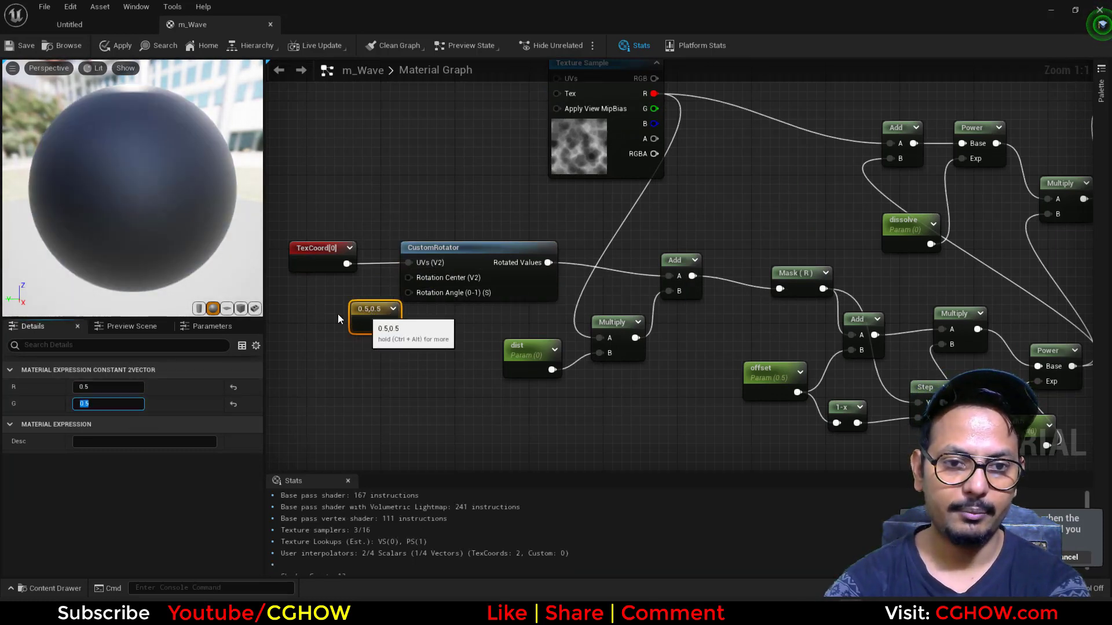
left_click_drag(370, 318, 425, 276)
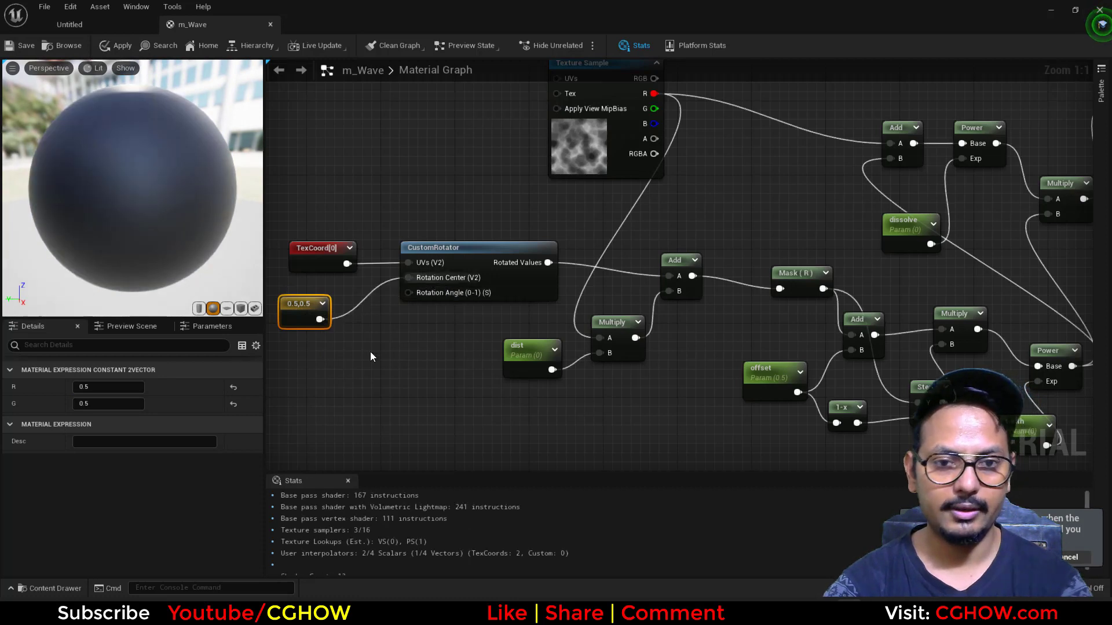
Step: Create a scalar parameter named angle, connect it to the CustomRotator's Rotation Angle, and save m_Wave
right_click_drag(350, 344, 403, 334)
left_click(372, 337)
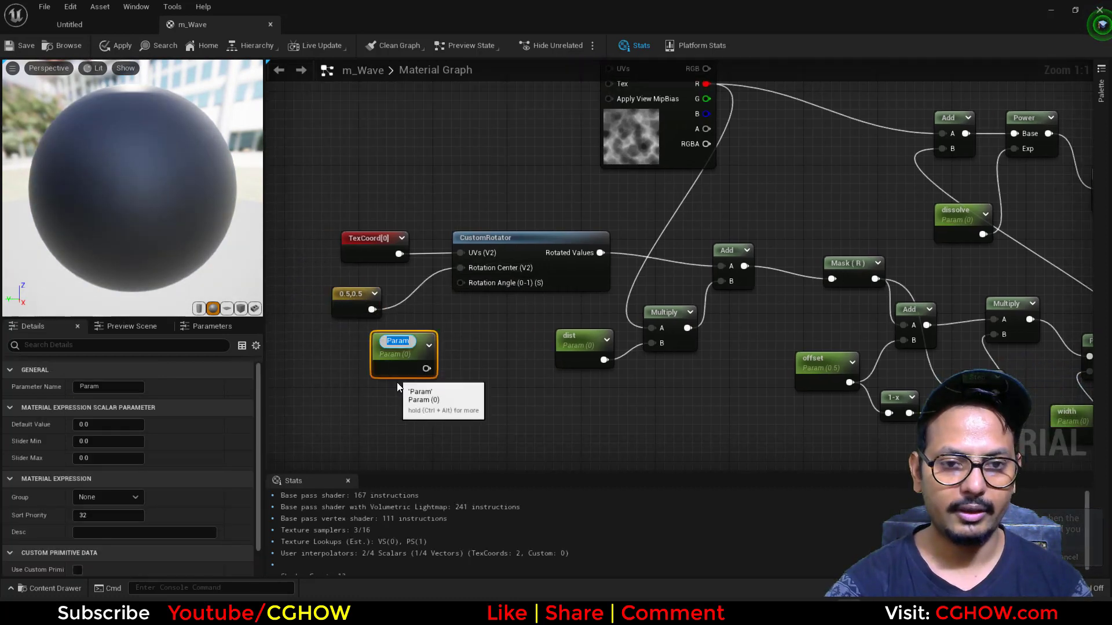
type("angle")
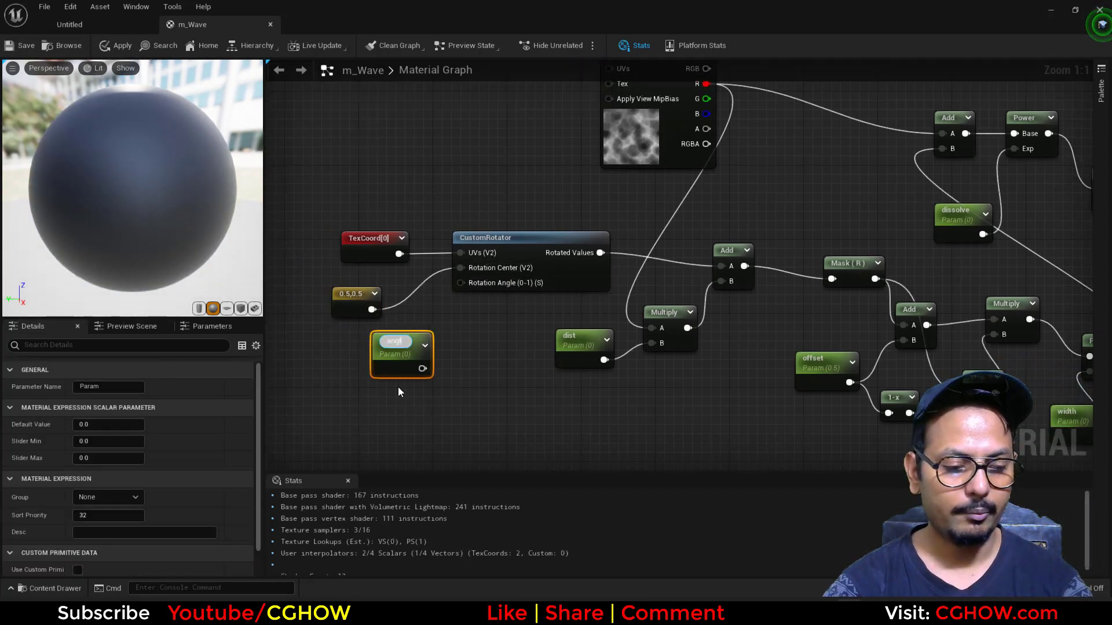
left_click(421, 391)
left_click_drag(420, 363, 460, 282)
left_click(20, 45)
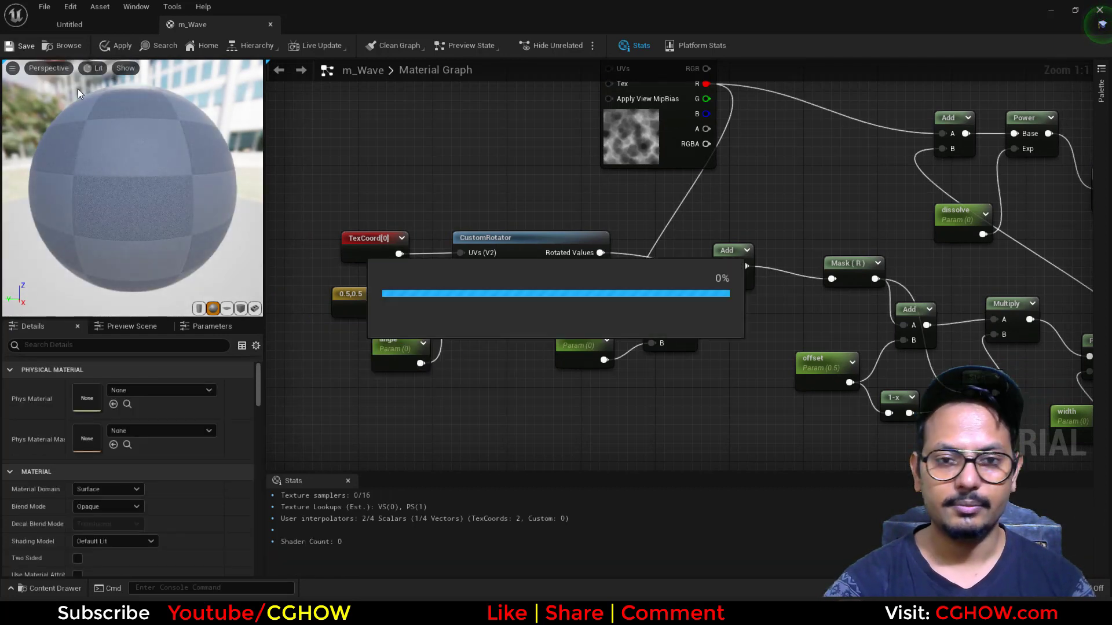
Step: In m_Wave_Inst, override angle at -0.128, adjust offset to about -0.018, and close the material editors
left_click(99, 26)
double_click(249, 467)
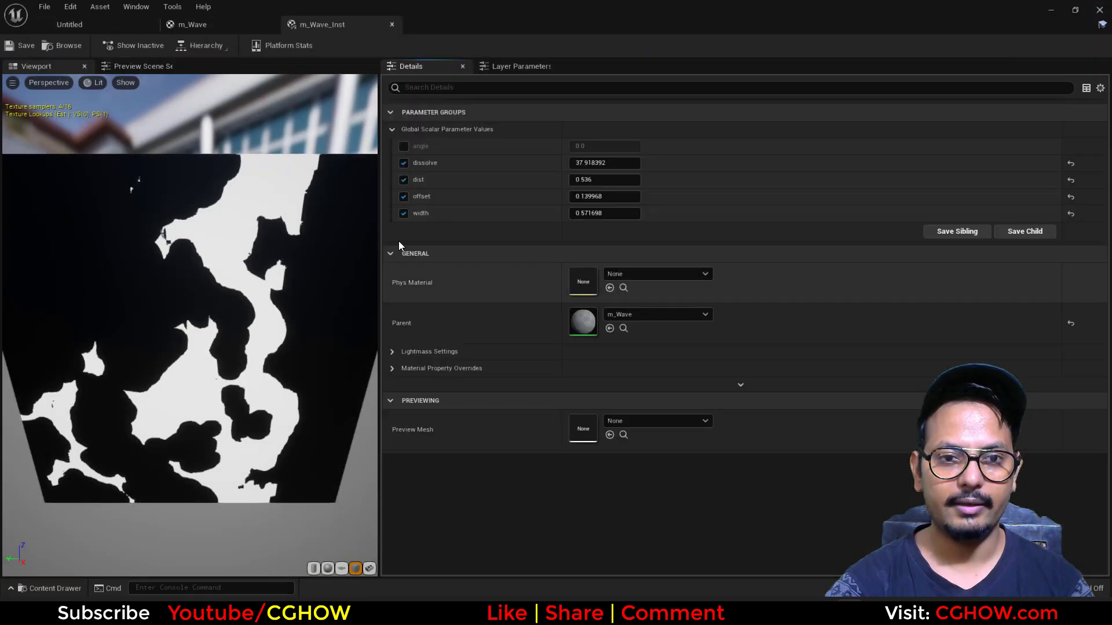
left_click(403, 146)
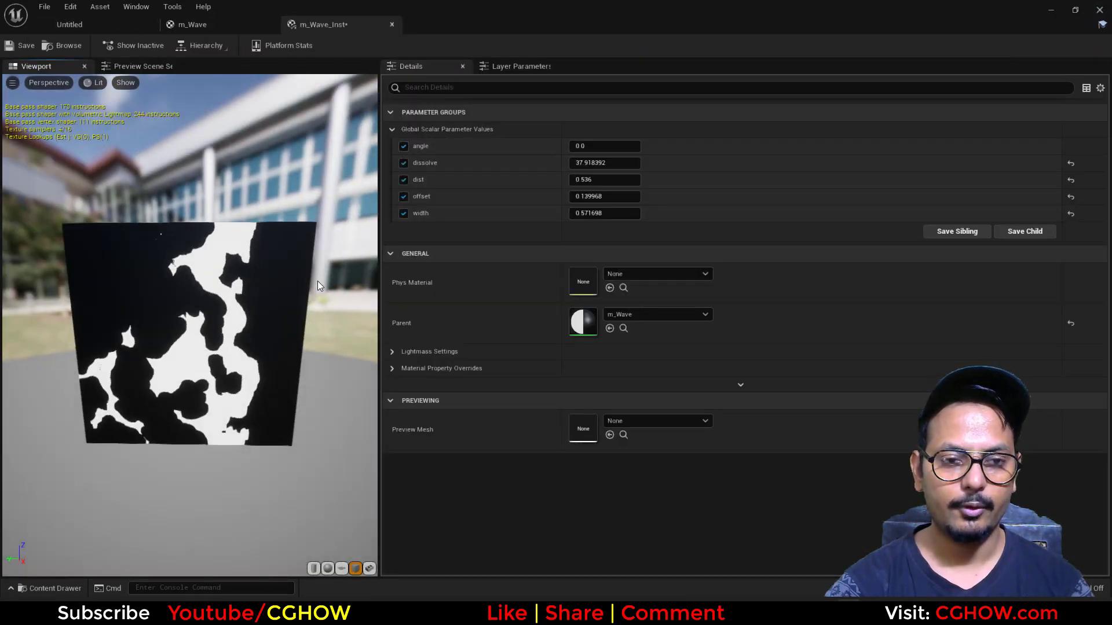
mouse_move(581, 146)
left_mouse_down()
mouse_move(564, 145)
mouse_move(590, 158)
left_mouse_up()
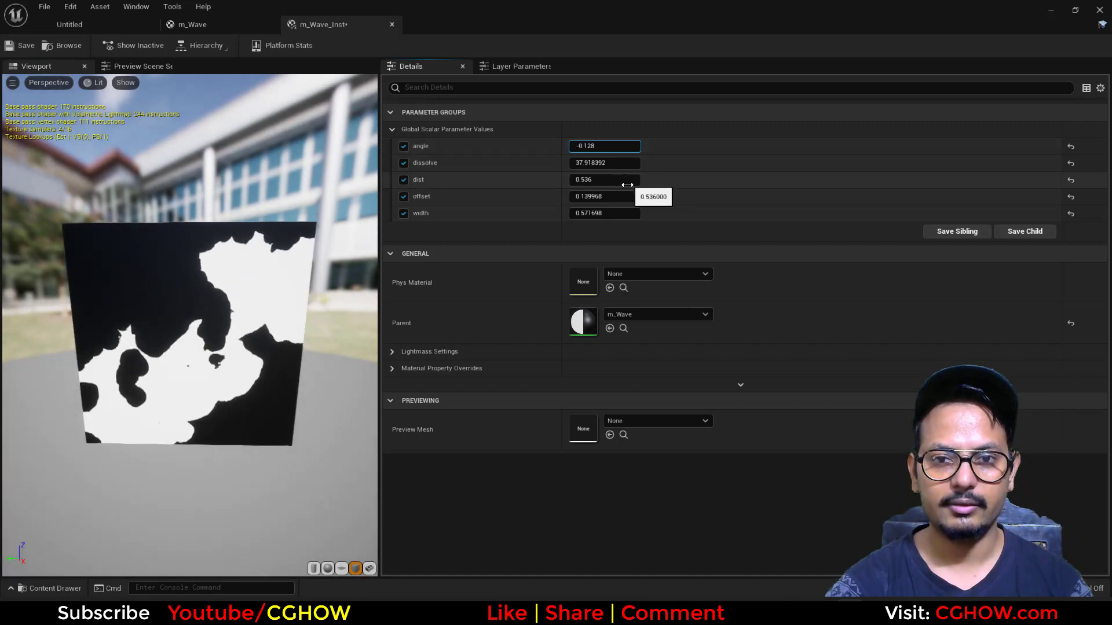
left_click_drag(622, 198, 581, 198)
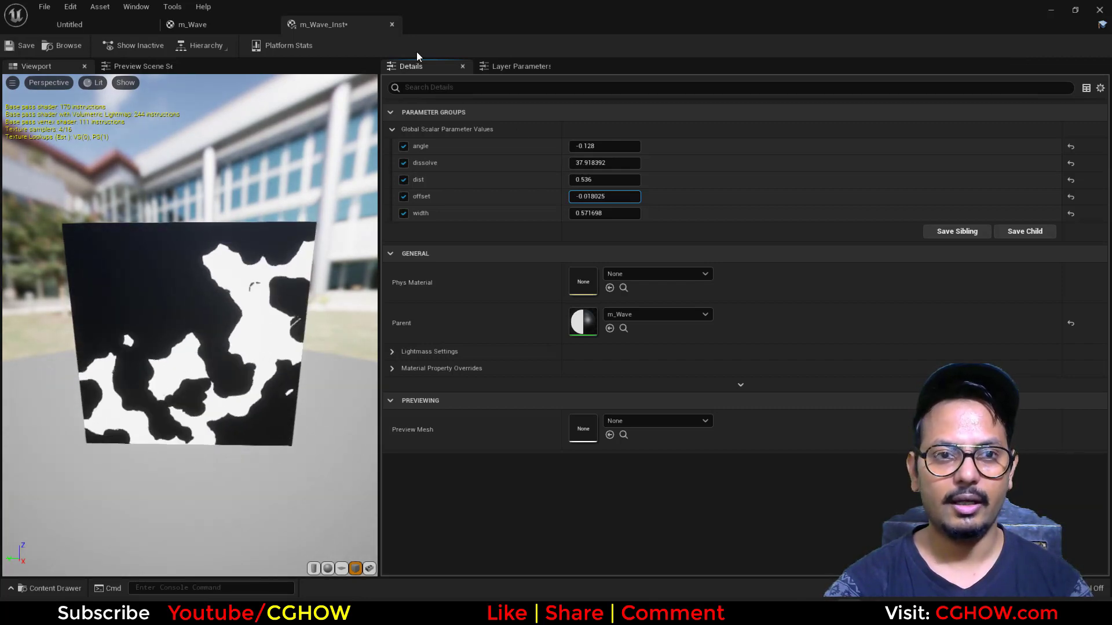
left_click(246, 26)
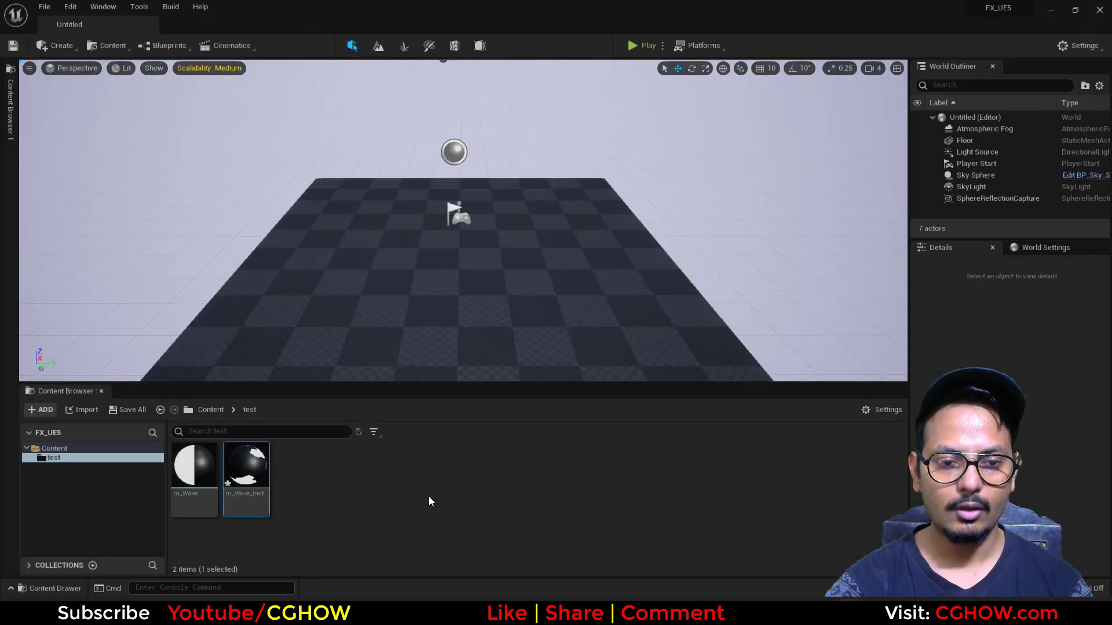
Step: Open m_Wave and copy its TexCoord, 0.5,0.5 constant, angle and CustomRotator nodes
right_click(429, 496)
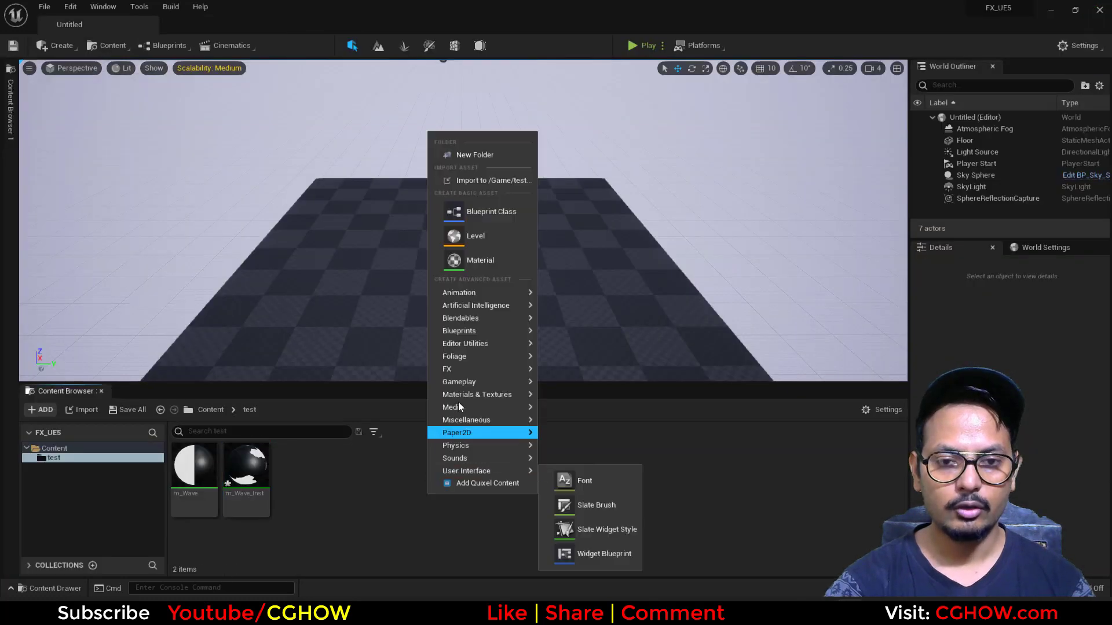
double_click(211, 487)
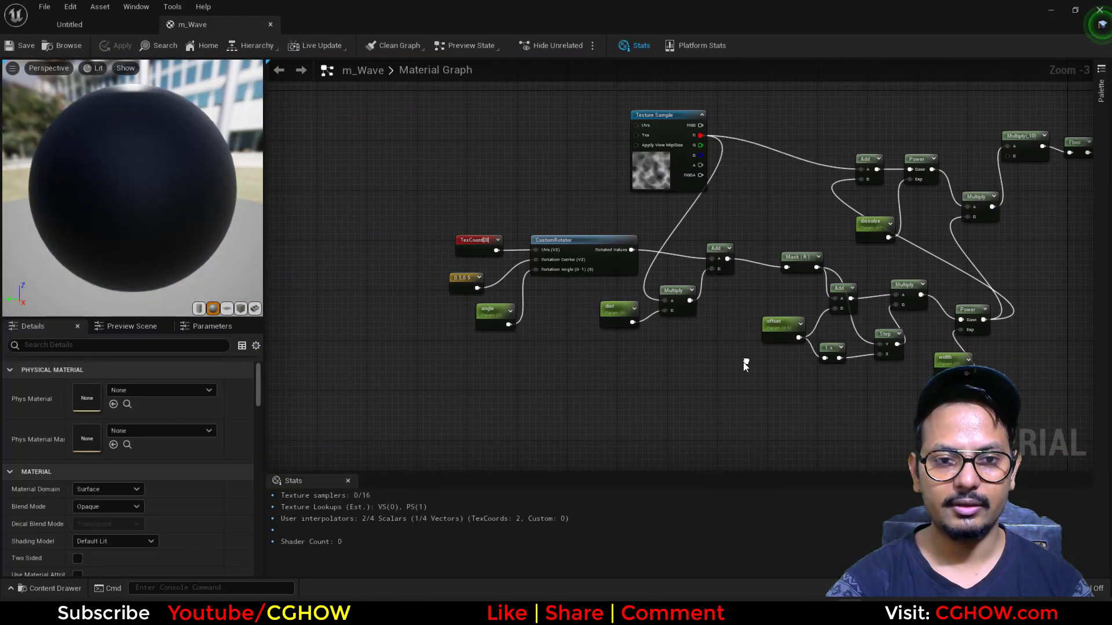
left_click_drag(587, 330, 594, 340)
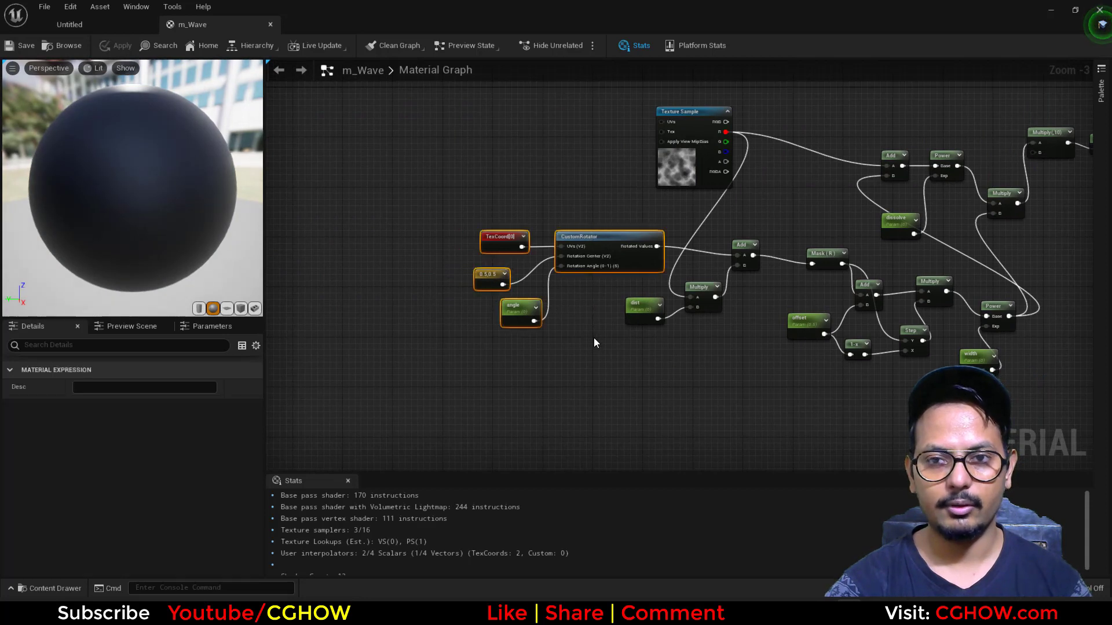
key("ctrl+c")
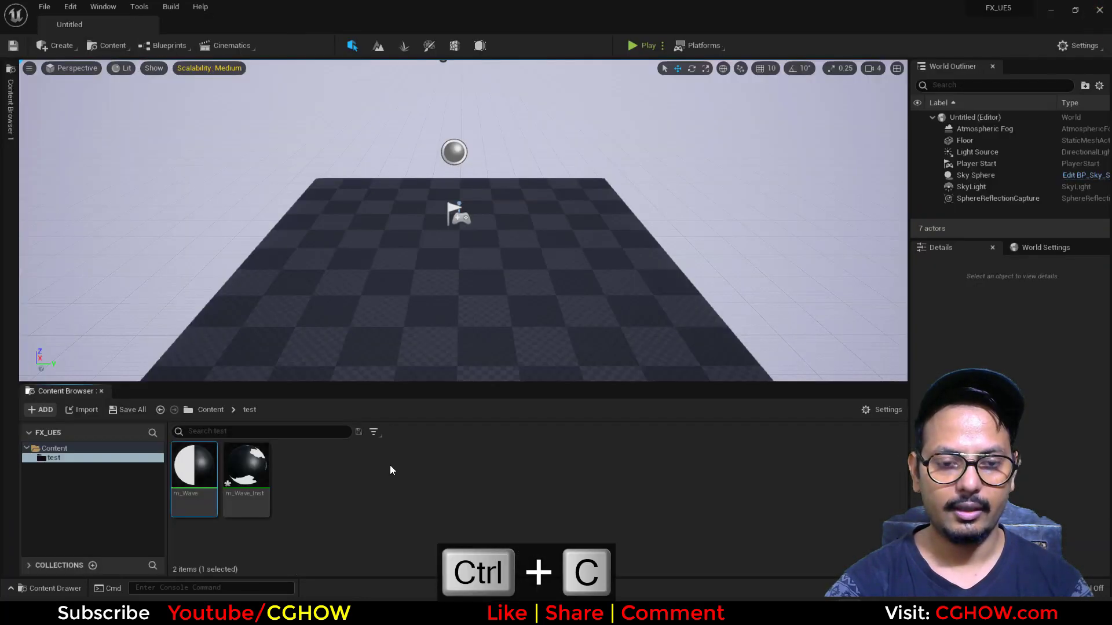
Step: Create a new material in the test folder, paste the copied rotator nodes into it and preview it on a plane
right_click(390, 464)
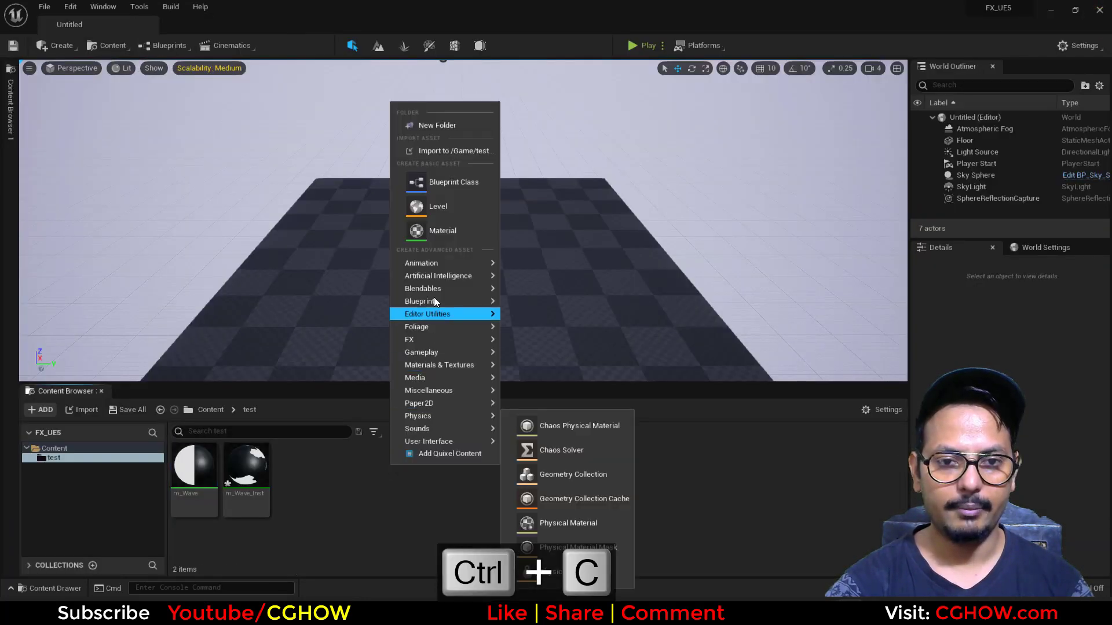
left_click(443, 231)
double_click(299, 476)
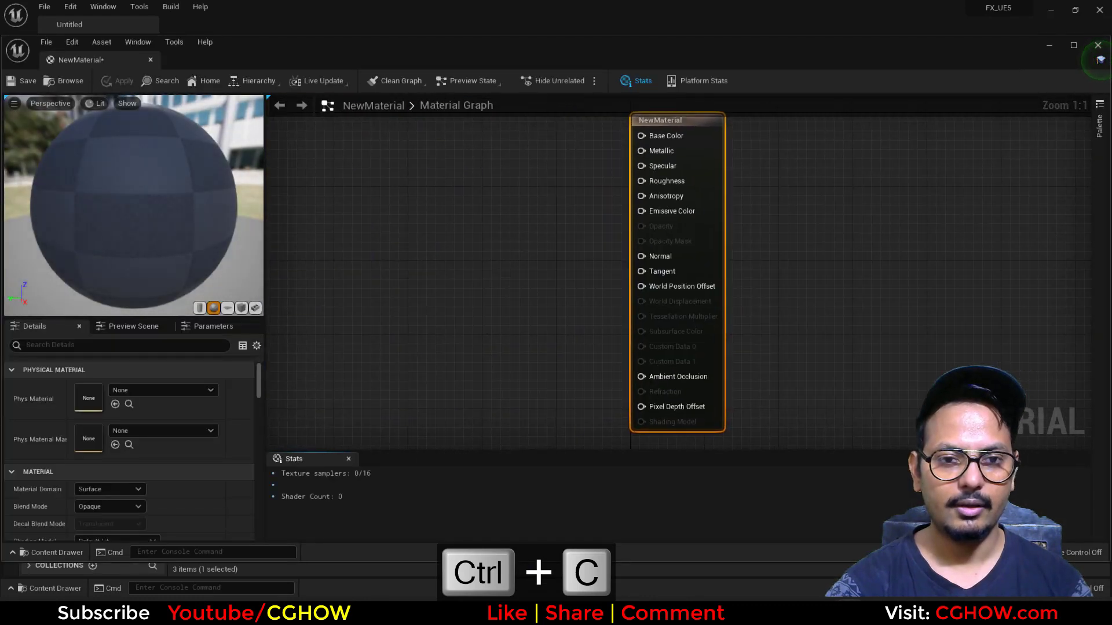
key("ctrl+v")
left_click(228, 309)
right_click_drag(435, 345, 547, 342)
right_click_drag(611, 294, 535, 316)
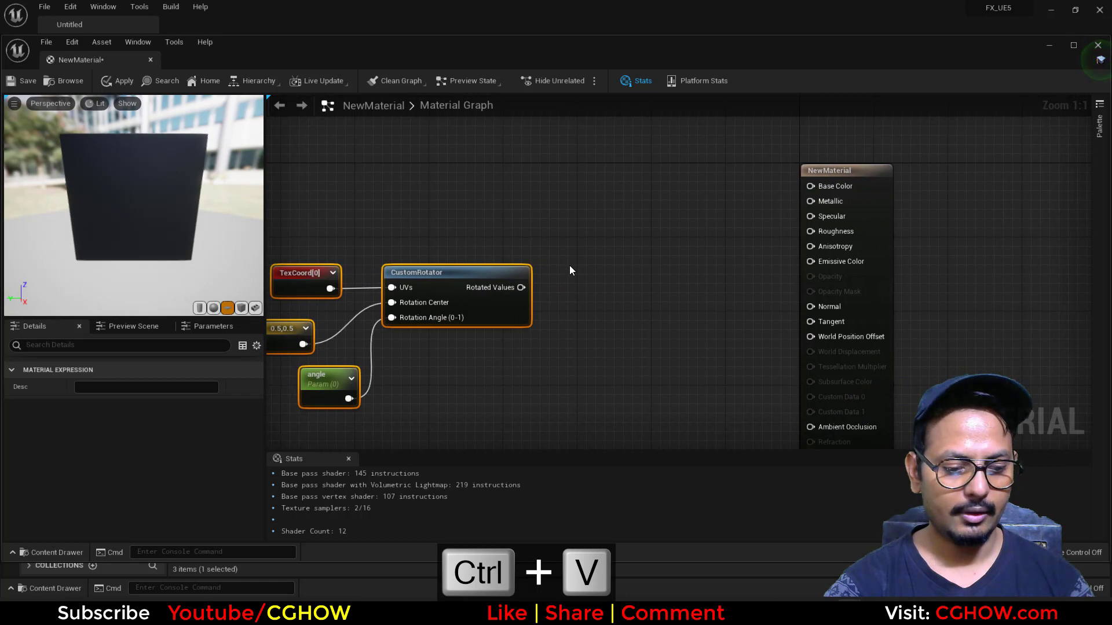
Step: Run the CustomRotator output through a new ComponentMask set to R only and into Emissive Color
right_click(568, 266)
type("mask")
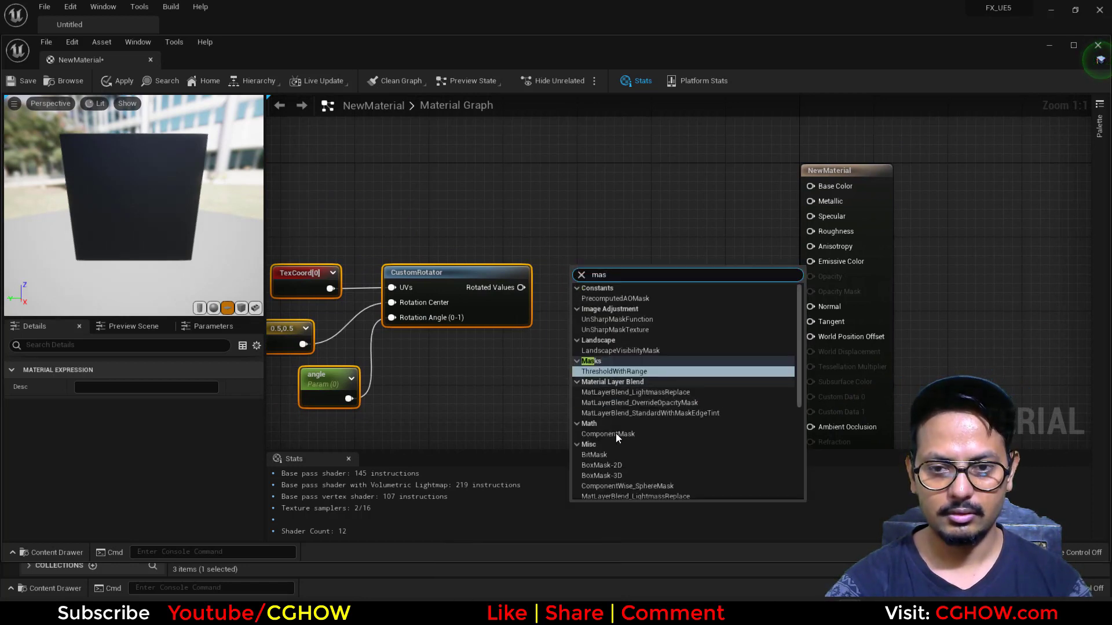
left_click(591, 381)
left_click_drag(580, 289, 815, 263)
left_click(80, 403)
right_click_drag(491, 376, 558, 365)
Step: Try default values of 0.25, 0.1 and 0.4 for the angle parameter
left_click(392, 373)
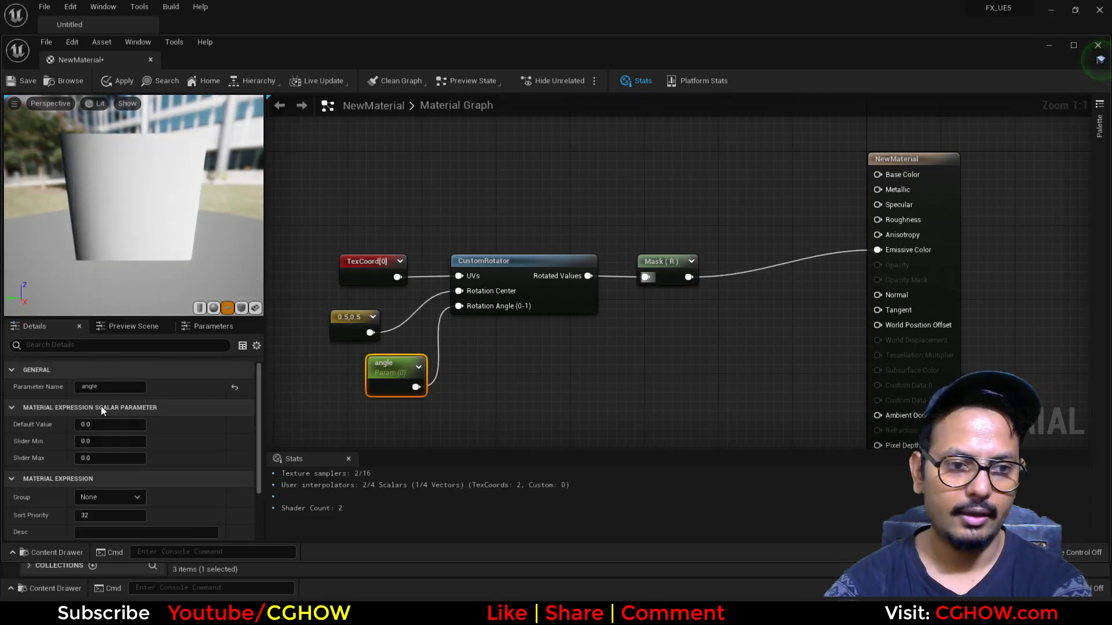
key("Return")
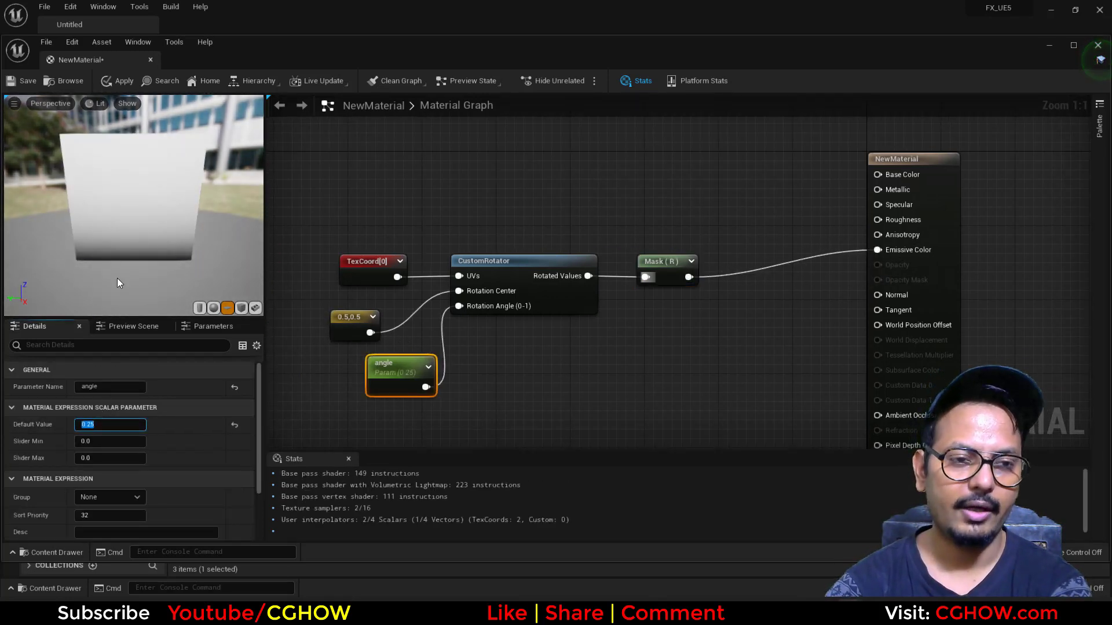
type("0.1")
key("Return")
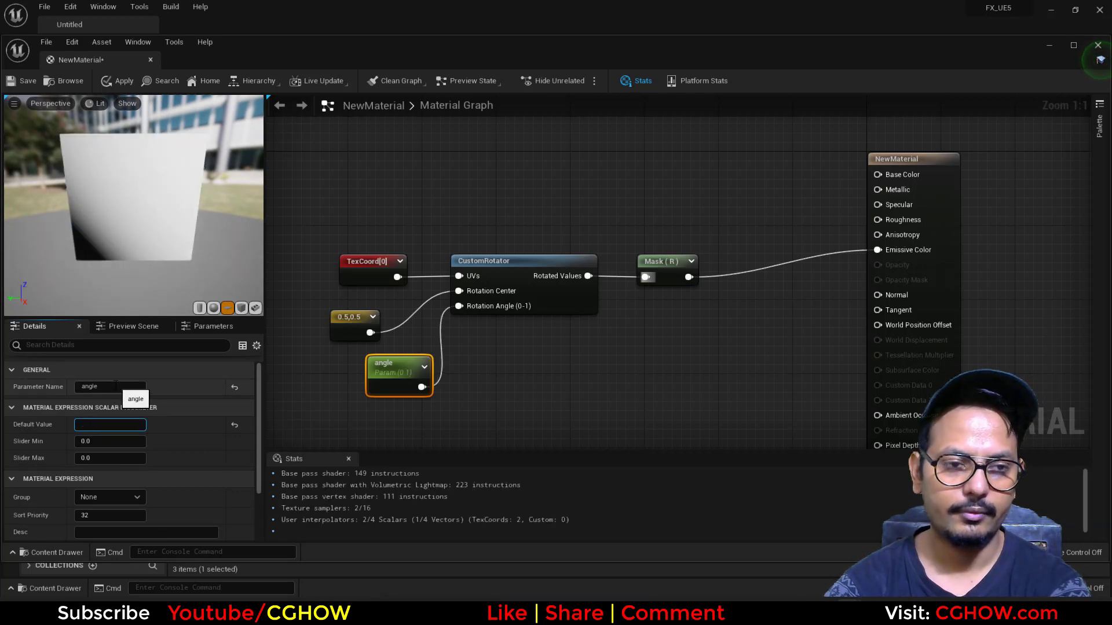
key("Return")
type("0.4")
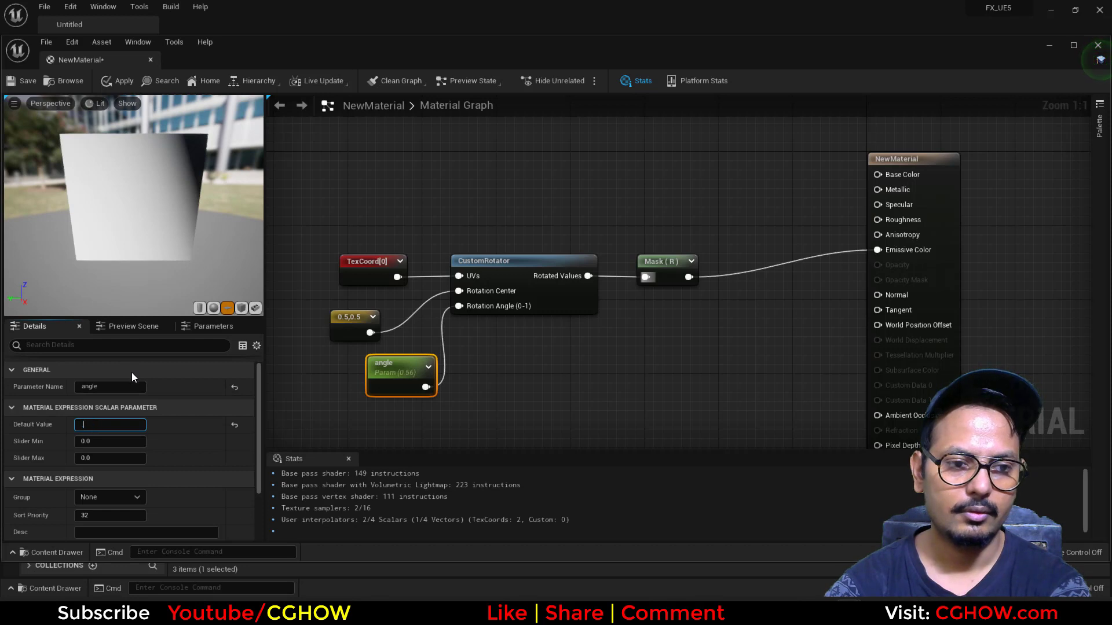
key("Return")
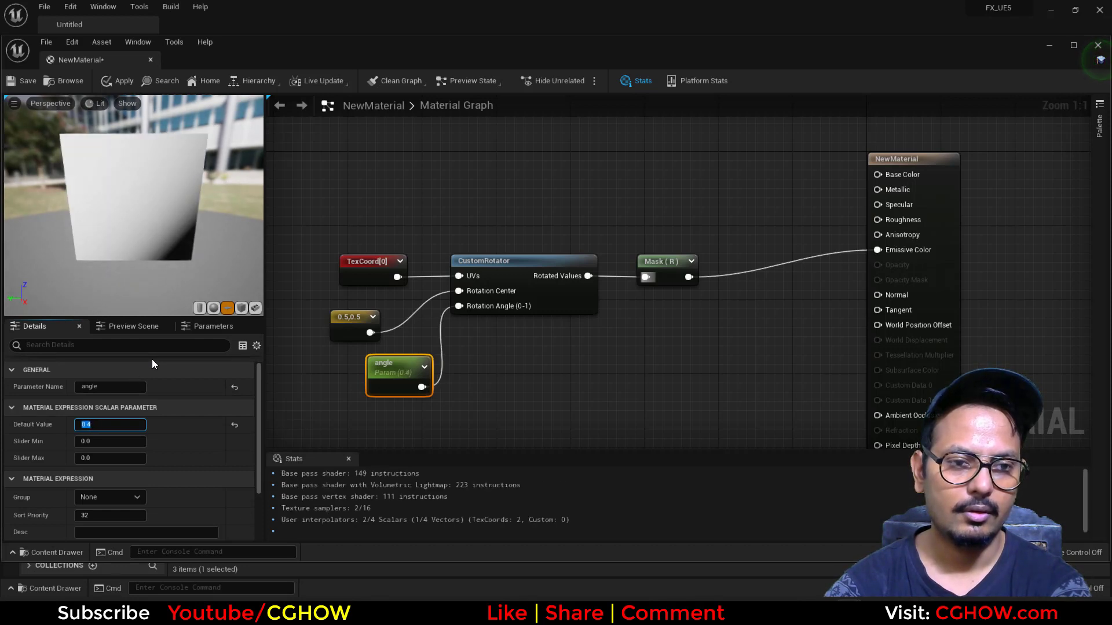
Step: Try -0.4 as the angle parameter's default and settle on -0.1
type("-0.4")
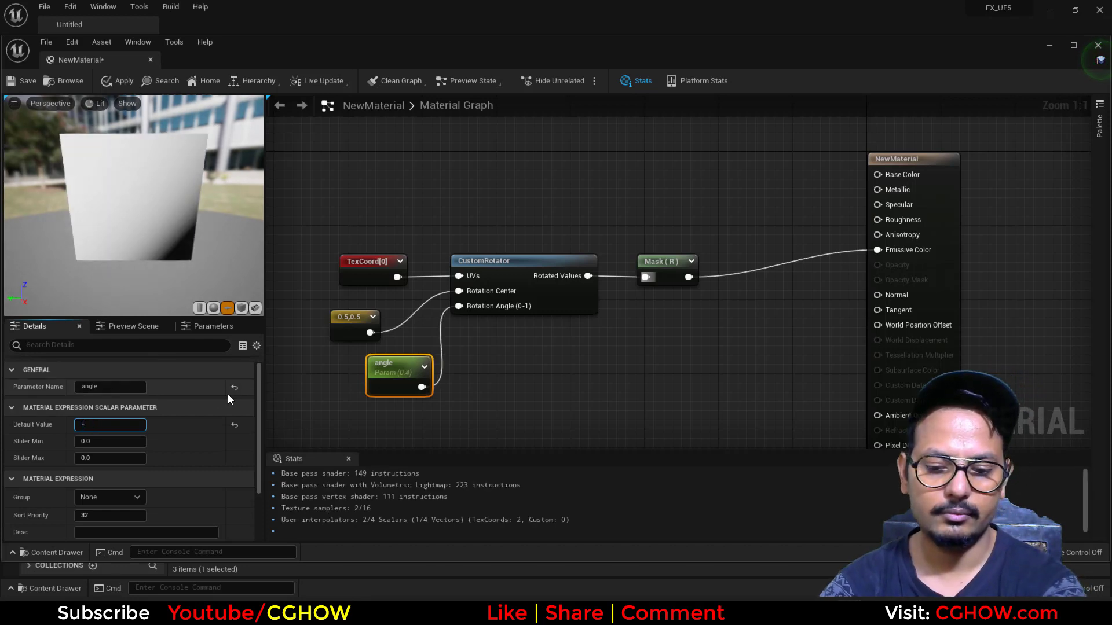
key("Return")
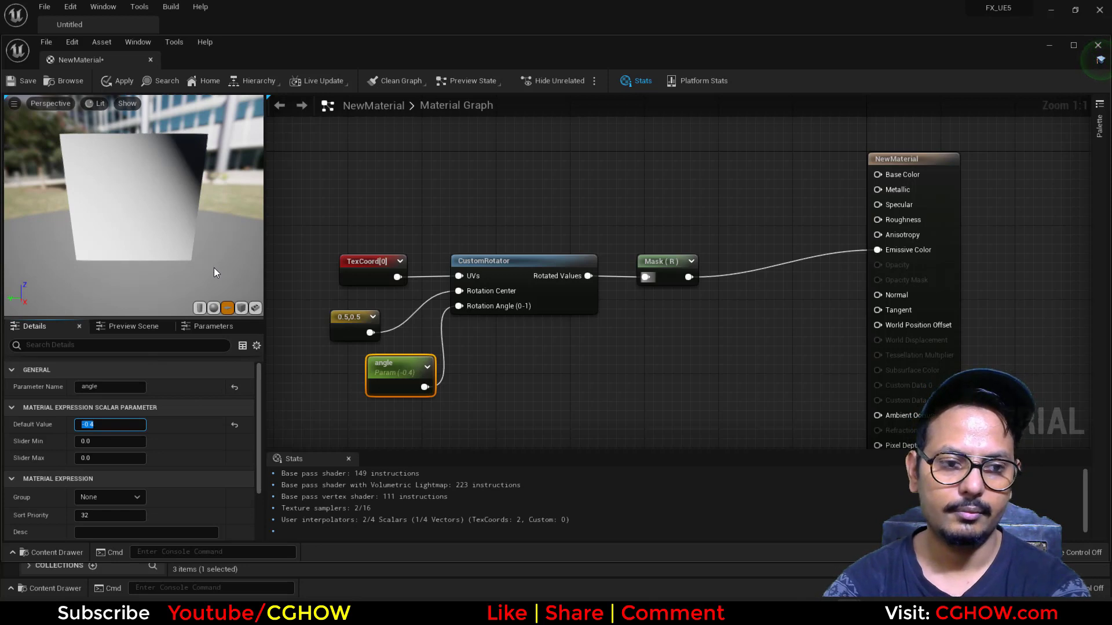
type("-0.1")
key("Return")
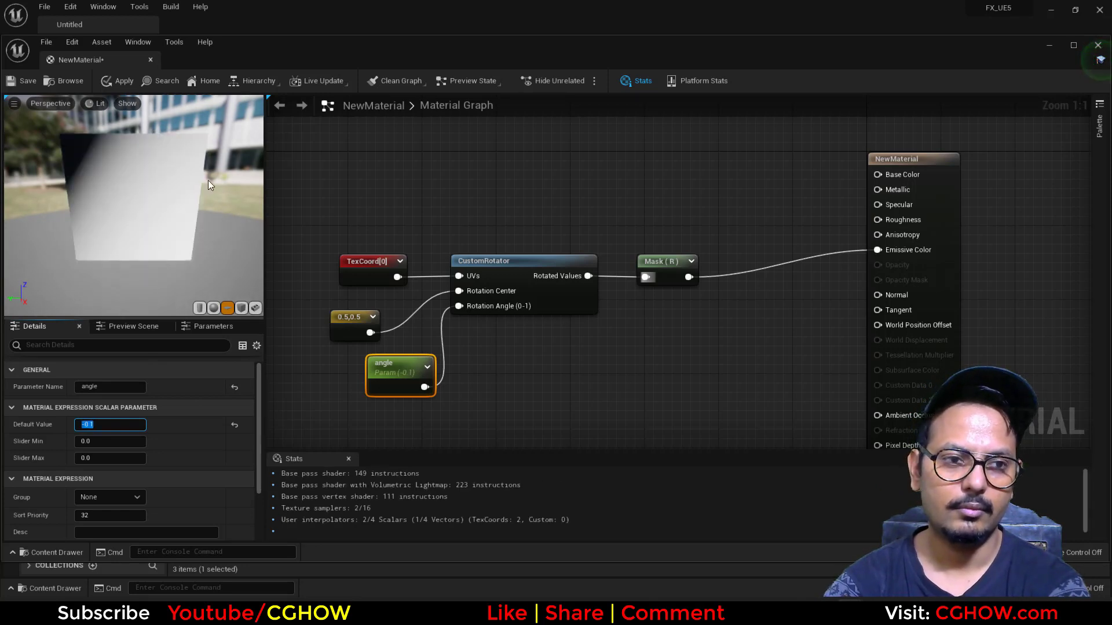
Step: Move the material output node farther from the mask, add a Lerp node and connect Mask (R) to its Alpha
right_click_drag(715, 307, 630, 271)
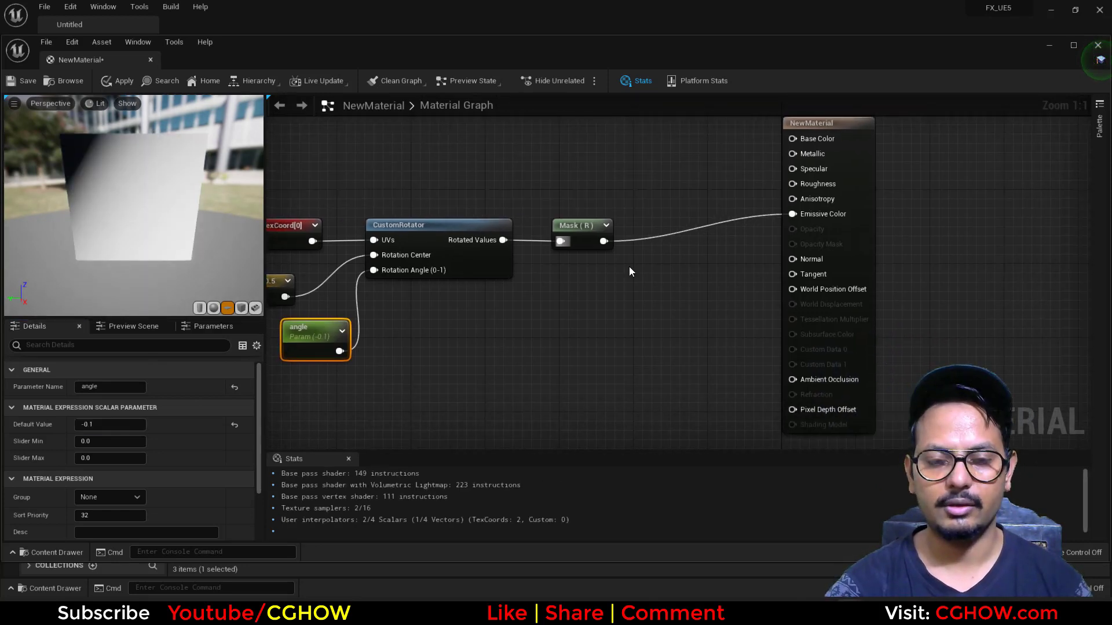
left_click_drag(825, 184, 1071, 211)
right_click_drag(699, 308, 691, 355)
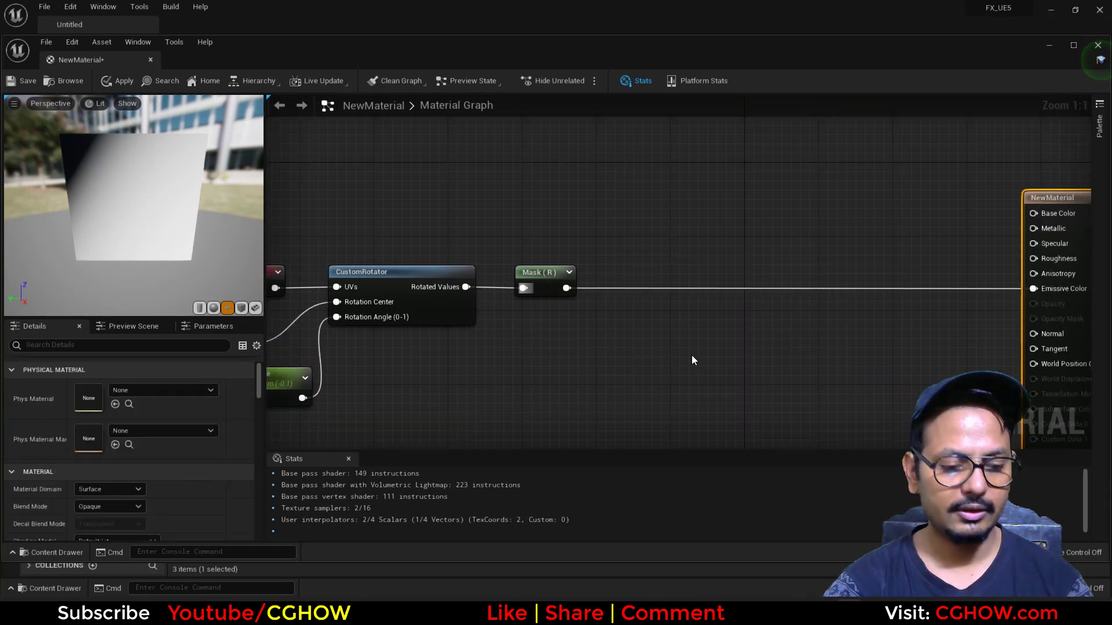
left_click(696, 184)
left_click_drag(566, 287, 706, 227)
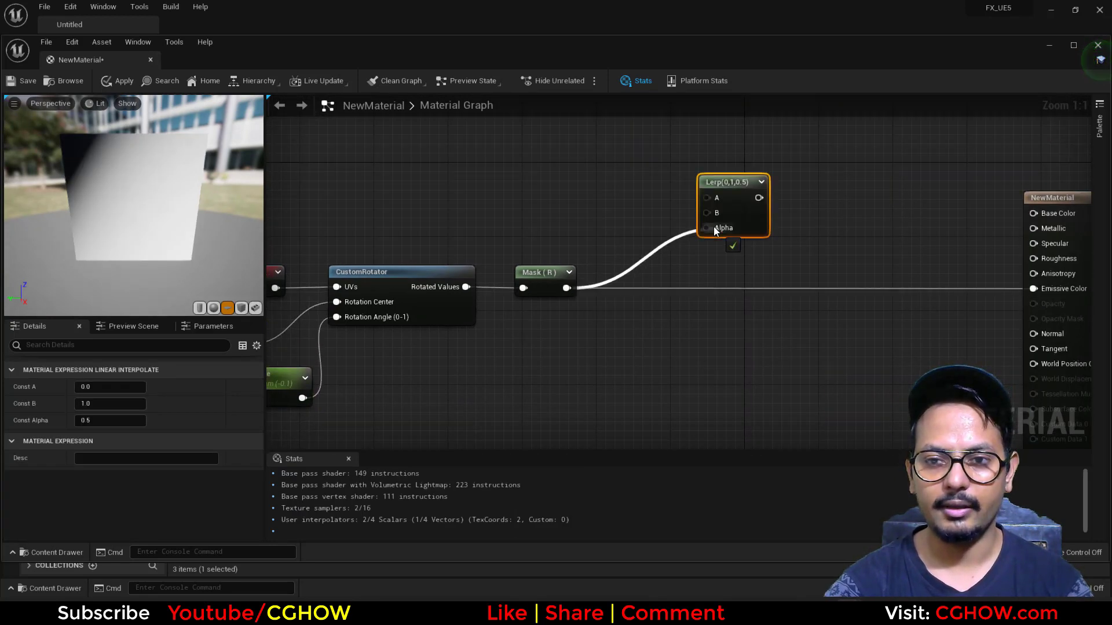
Step: Add two Constant3Vector nodes near the Lerp and color the upper one blue, about 0, 0.295, 0.635
right_click_drag(582, 223, 585, 323)
left_click(535, 183)
left_click(550, 285)
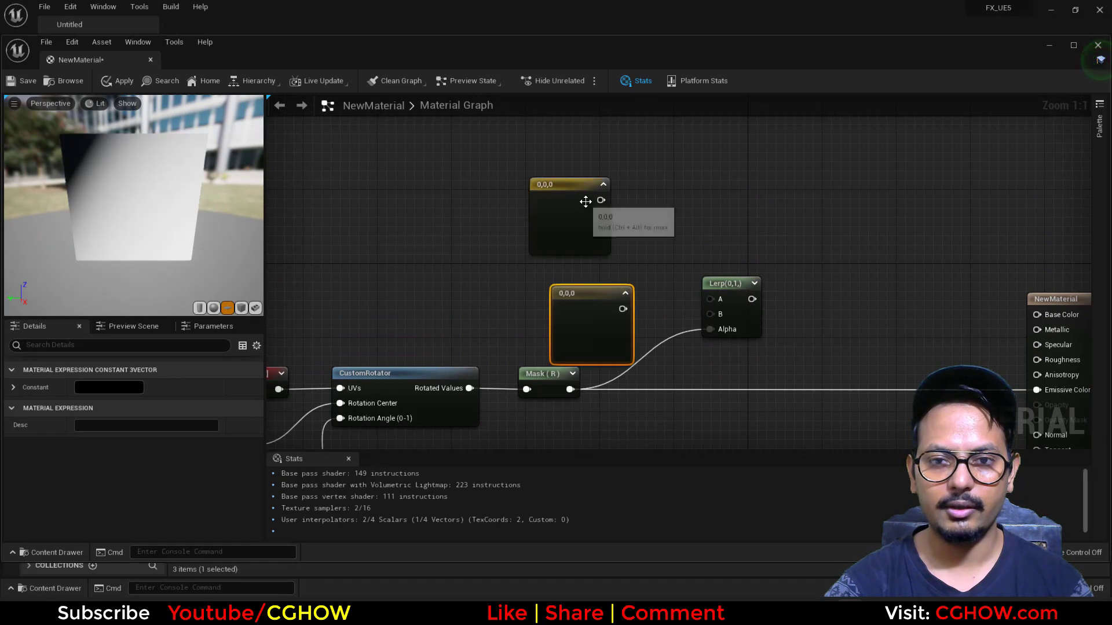
double_click(565, 211)
left_click_drag(602, 298, 590, 288)
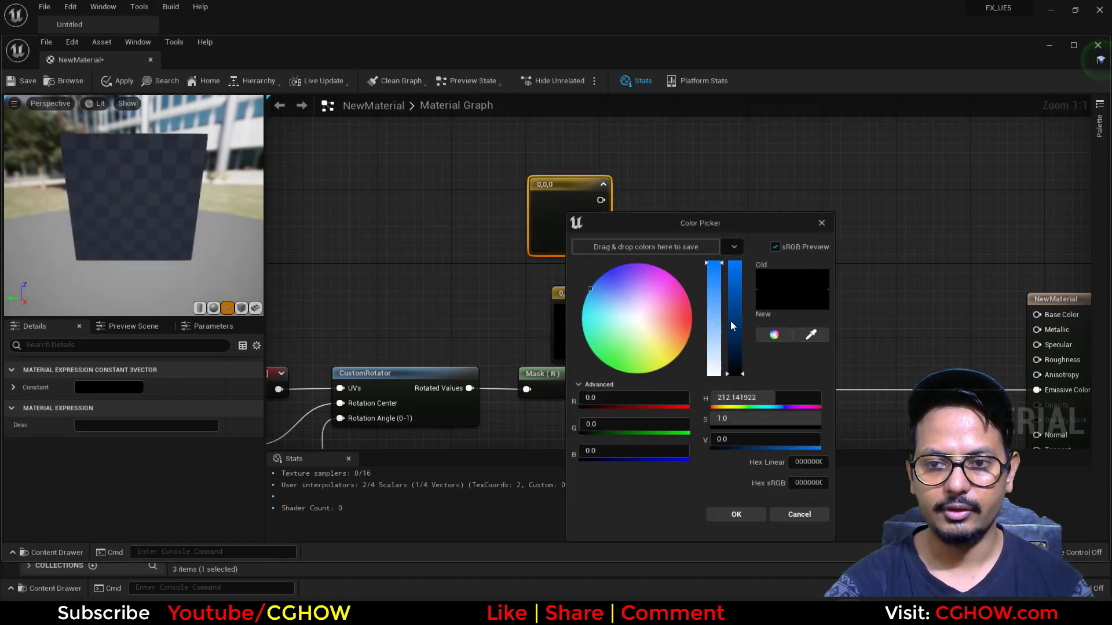
left_click_drag(733, 321, 738, 283)
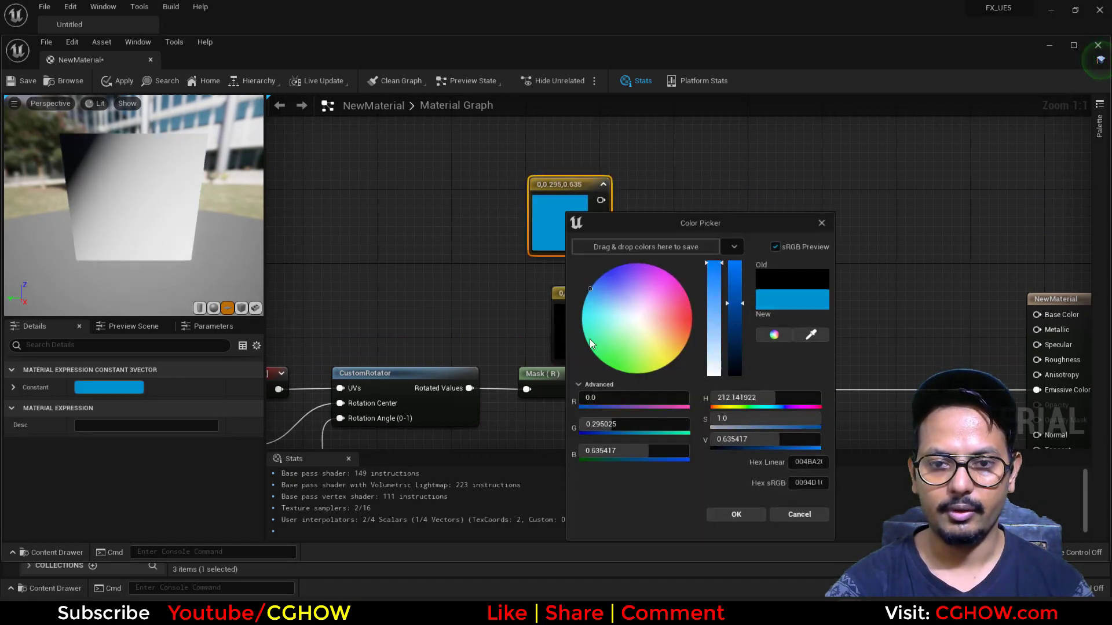
left_click(738, 514)
Step: Color the lower Constant3Vector a pale sandy pink, about 0.479, 0.343, 0.382
double_click(590, 346)
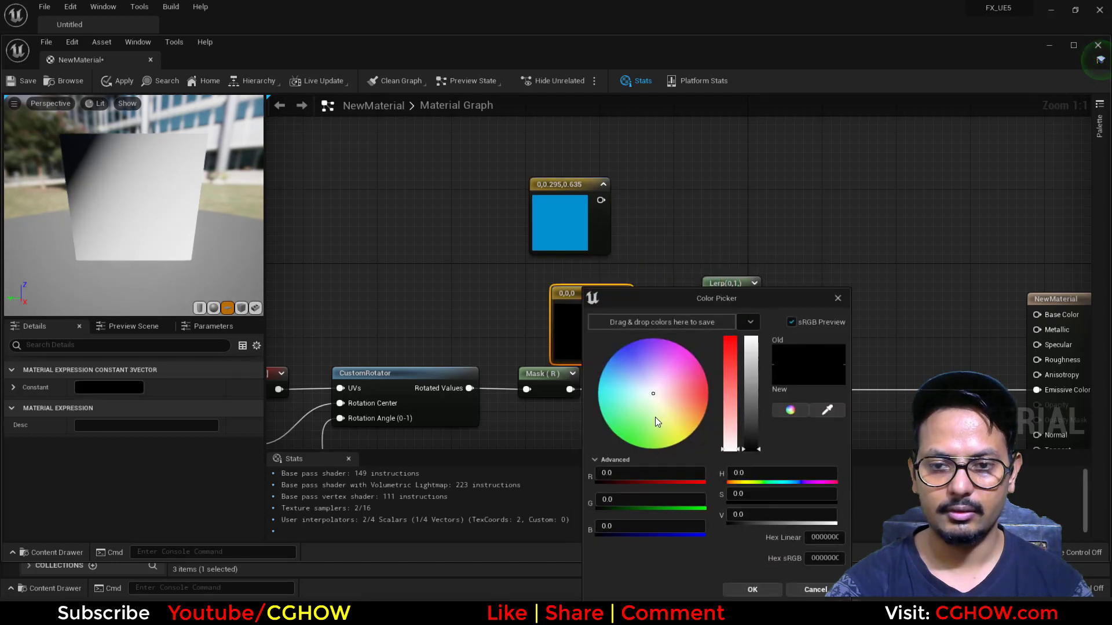
left_click(688, 424)
left_click_drag(696, 431, 698, 432)
mouse_move(755, 380)
left_mouse_down()
mouse_move(753, 337)
mouse_move(752, 351)
left_mouse_up()
left_click_drag(679, 408, 669, 389)
left_click(752, 397)
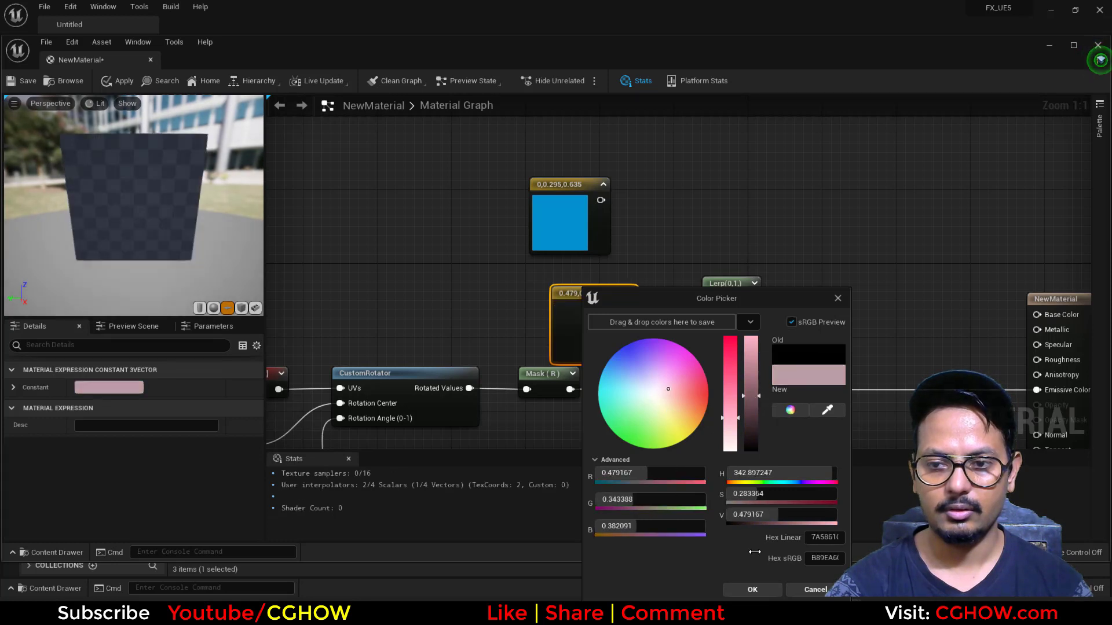
left_click(753, 590)
Step: Connect blue to the Lerp's A, pink to B and the Lerp to Emissive Color, moving the pink node clear of the mask
left_click_drag(628, 308, 720, 313)
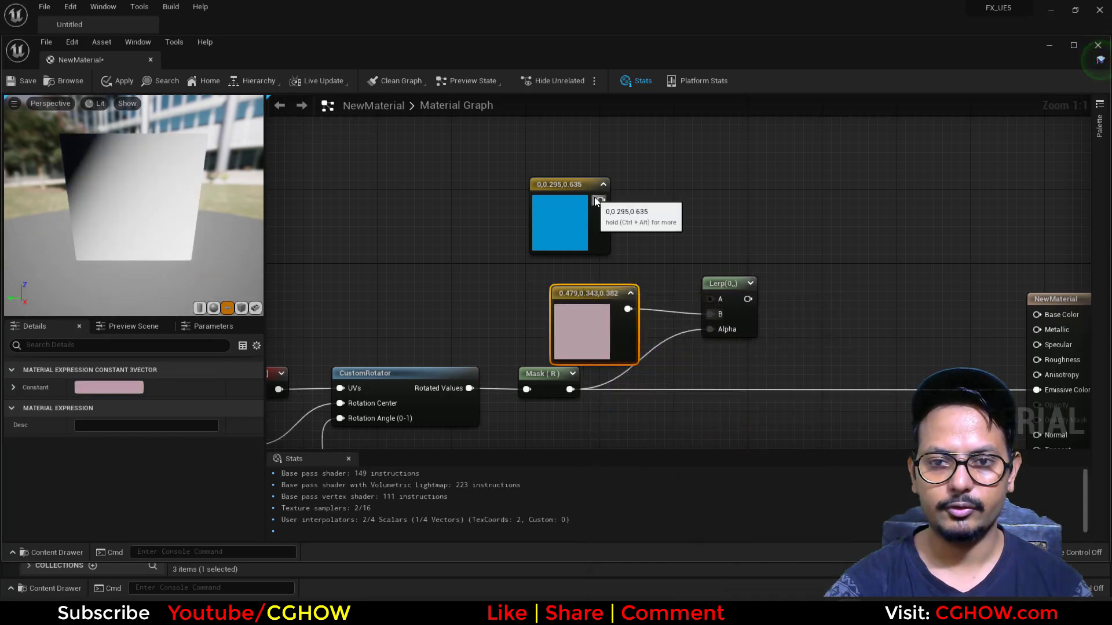
left_click_drag(601, 200, 1039, 390)
right_click_drag(758, 372, 773, 315)
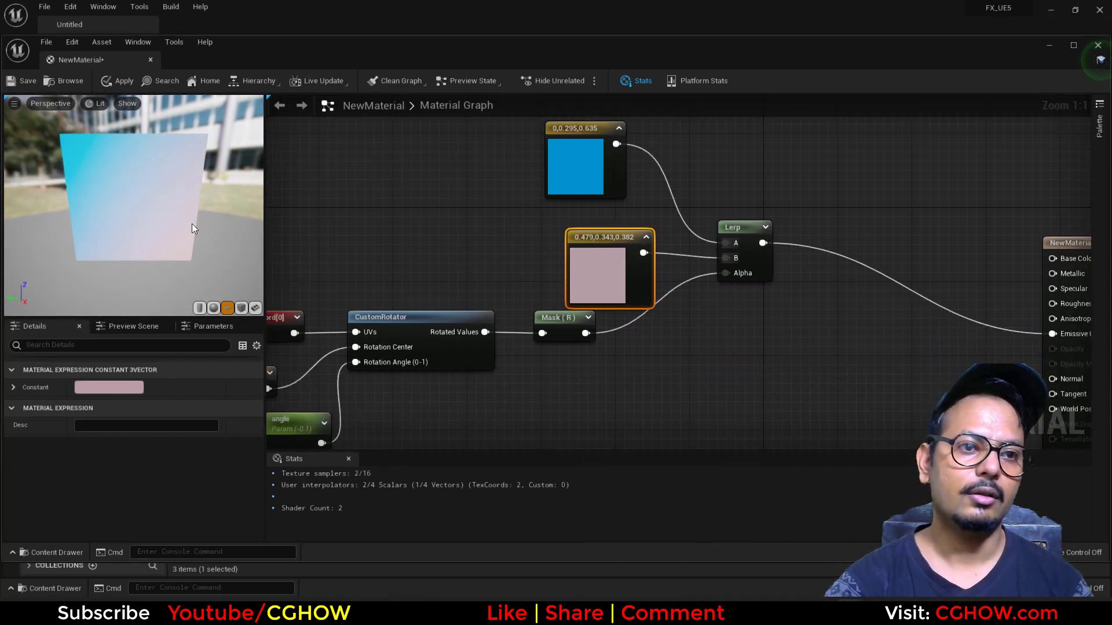
left_click_drag(596, 279, 553, 267)
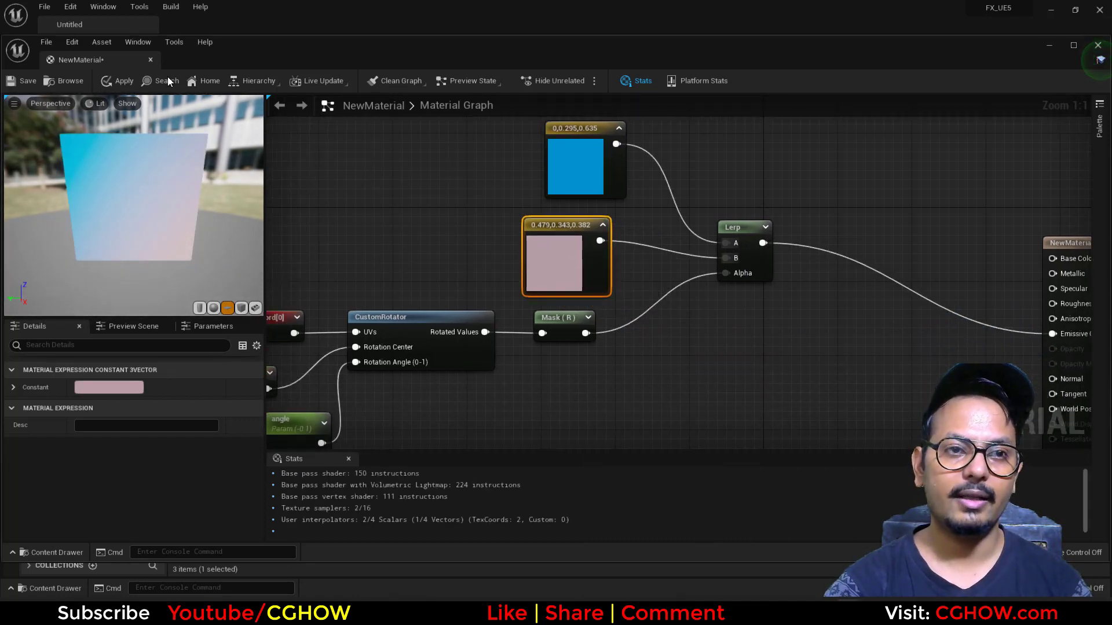
Step: Dock the NewMaterial editor in the main window and open the Untitled level from the Content folder, saving pending changes
left_click_drag(110, 64, 211, 22)
left_click(70, 24)
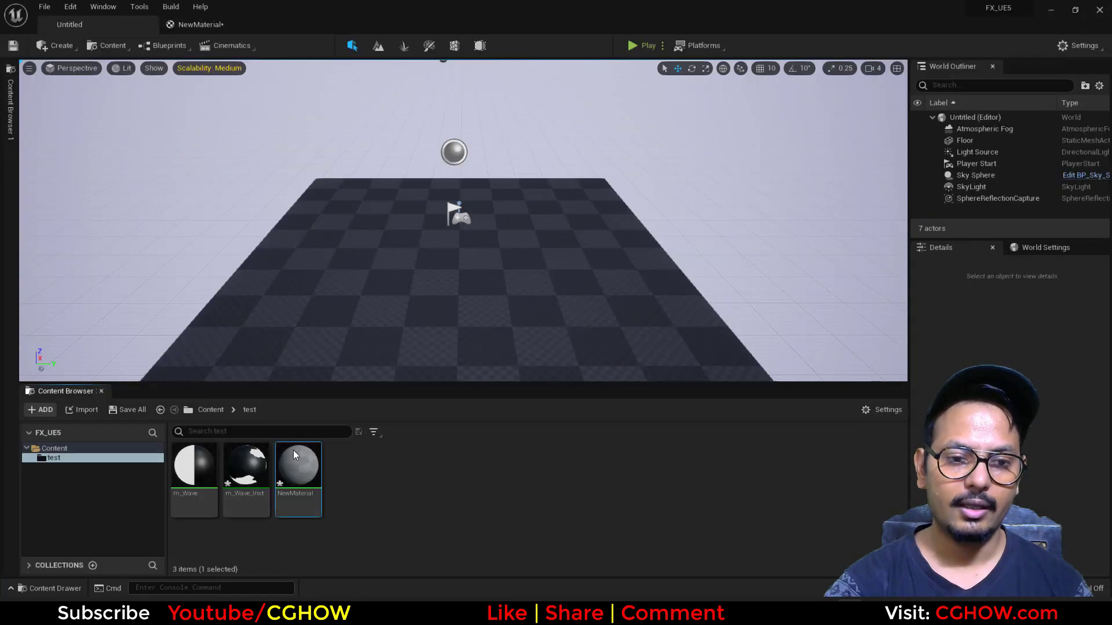
left_click(55, 448)
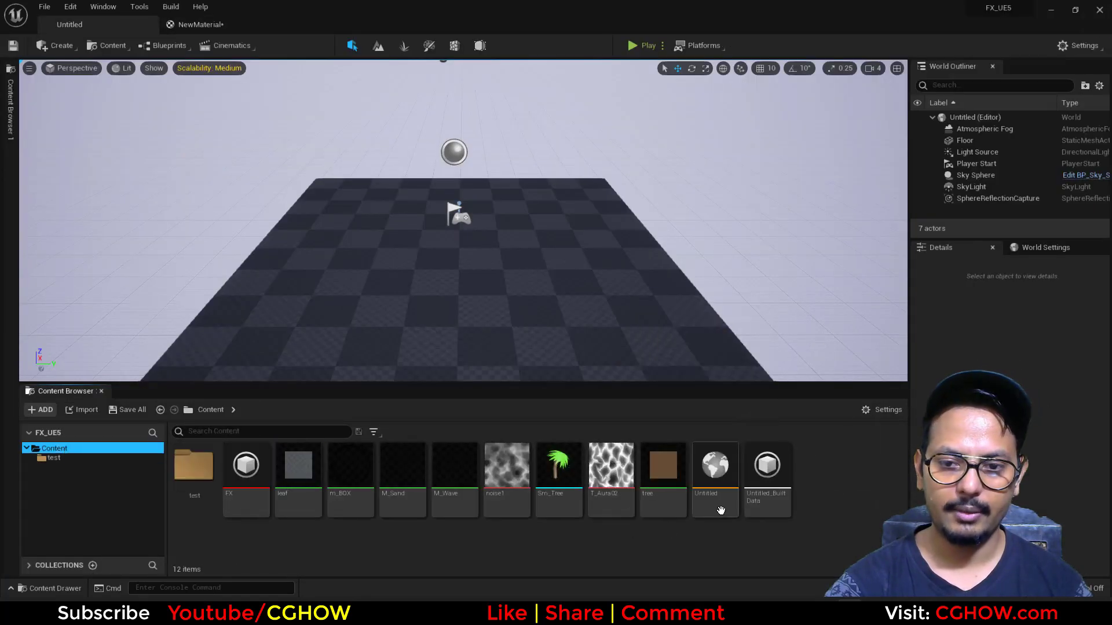
left_click(717, 505)
double_click(717, 505)
left_click(565, 429)
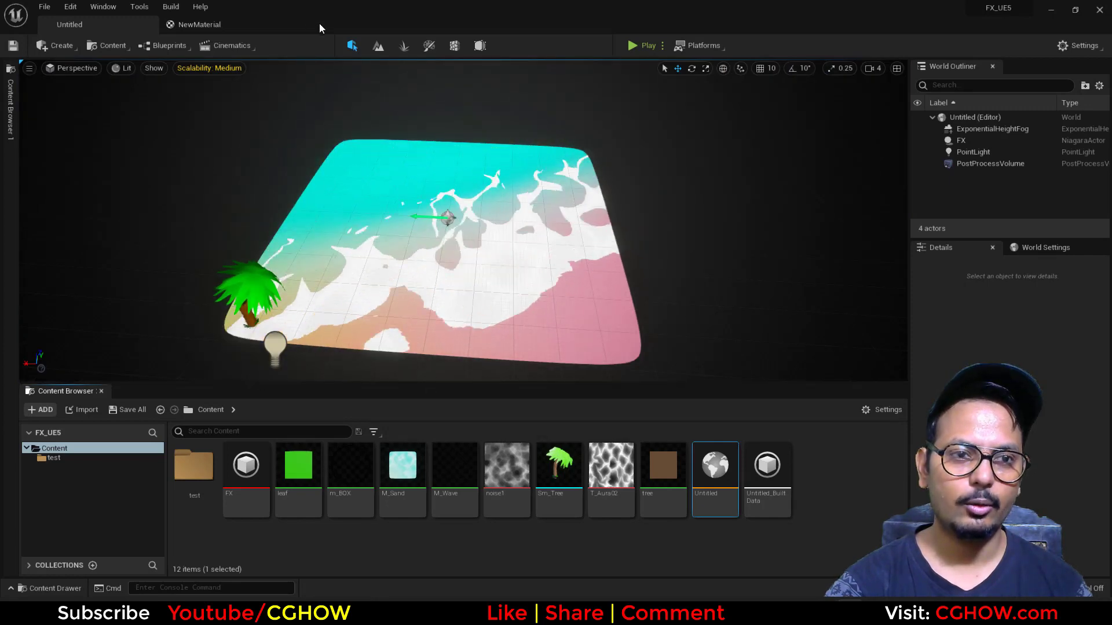
Step: In NewMaterial, add a RadialGradientExponential node above the color constants and start previewing it
left_click(222, 24)
scroll(603, 299, "down", 2)
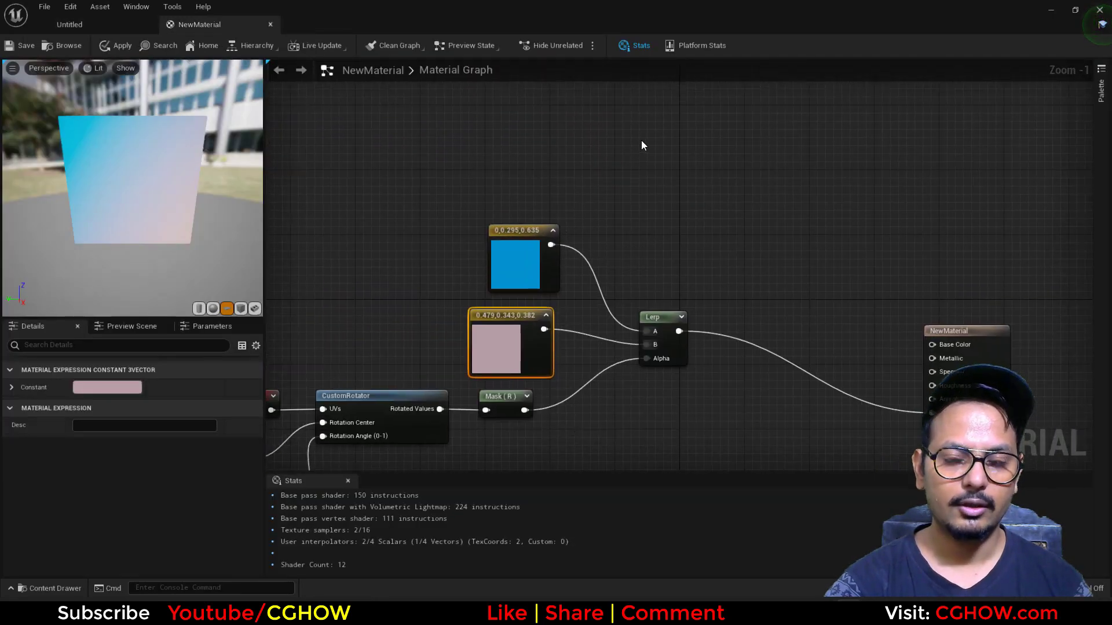
right_click(572, 163)
type("rad")
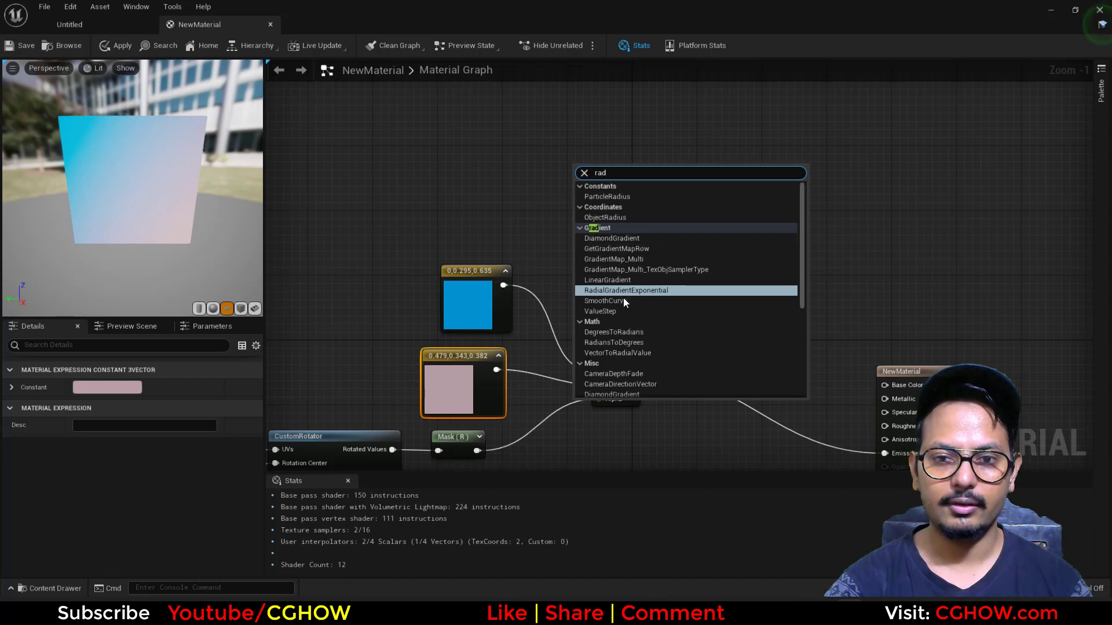
left_click(638, 290)
right_click(667, 206)
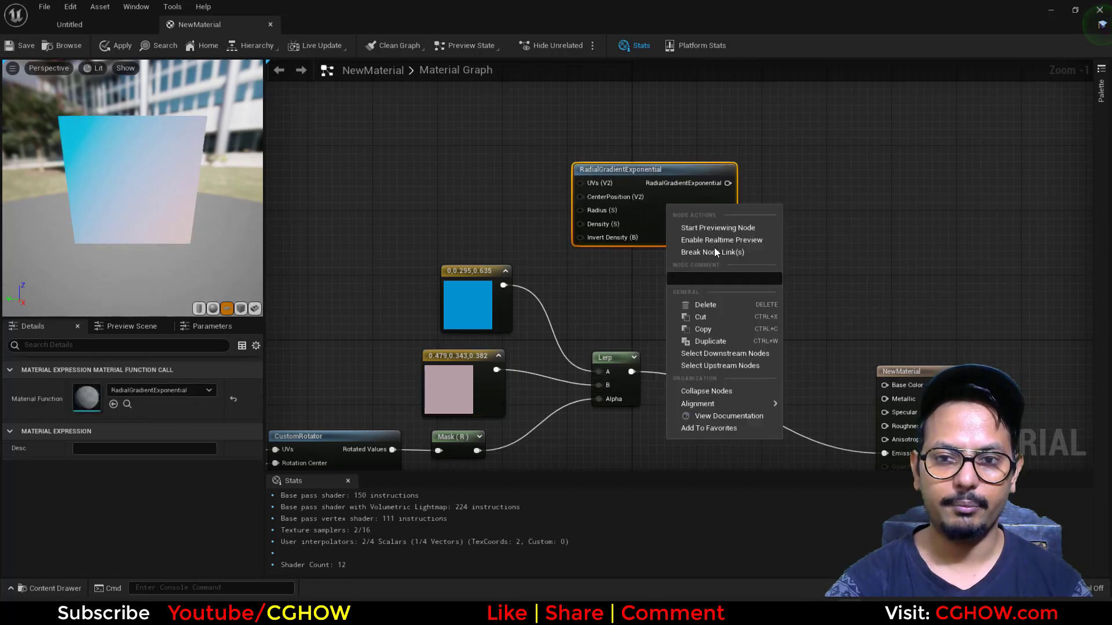
left_click(711, 228)
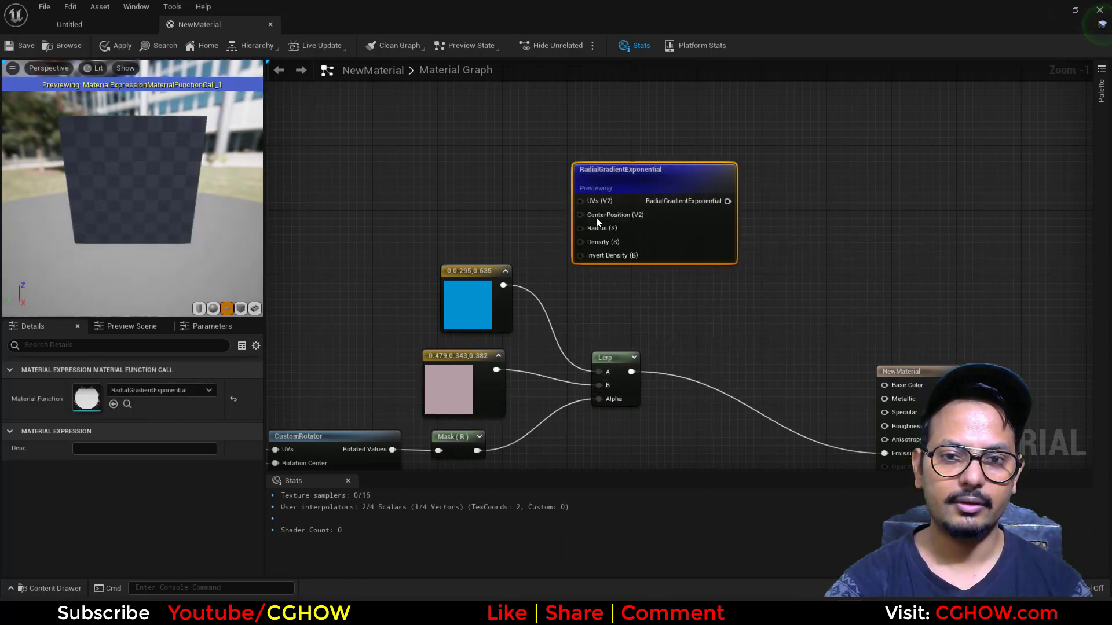
Step: Add a Constant with value 0.5, connect it to RadialGradientExponential's Density and place it to the node's left
left_click(503, 200)
left_click_drag(515, 220, 601, 246)
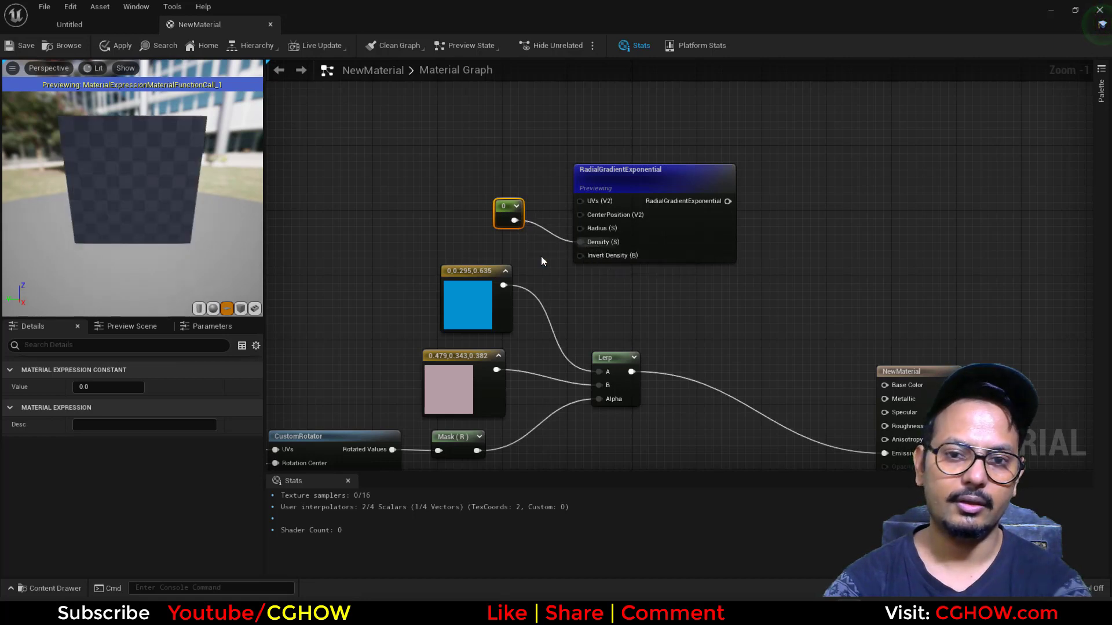
left_click(108, 387)
type("0.5")
key("Return")
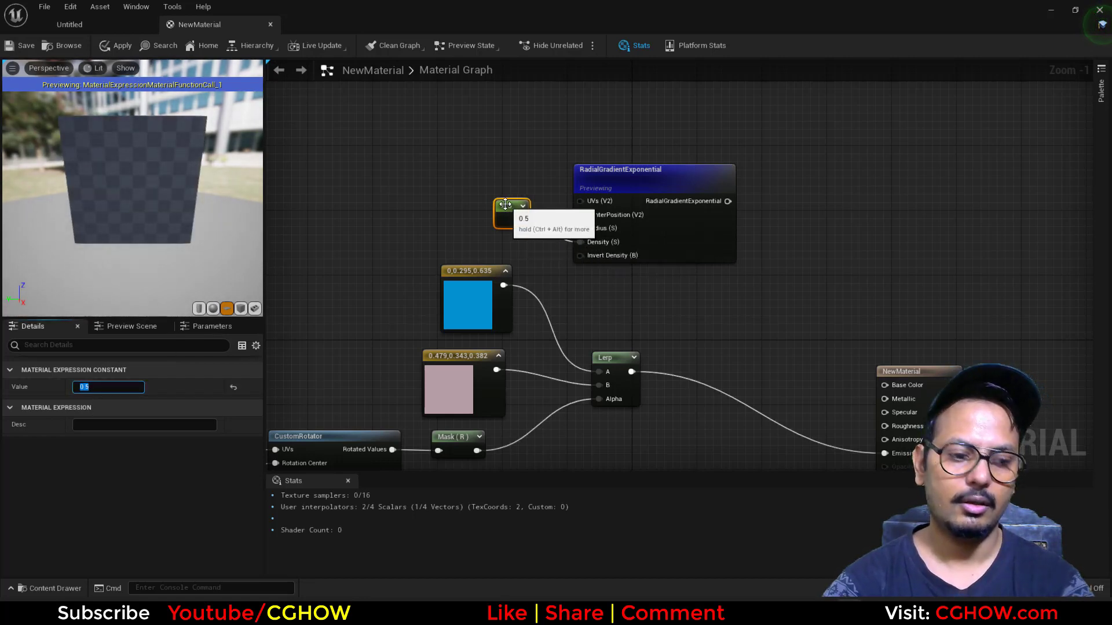
left_click_drag(505, 205, 455, 233)
Step: Add a Constant2Vector to RadialGradientExponential's CenterPosition and set it to R 0, G 1
left_click(473, 177)
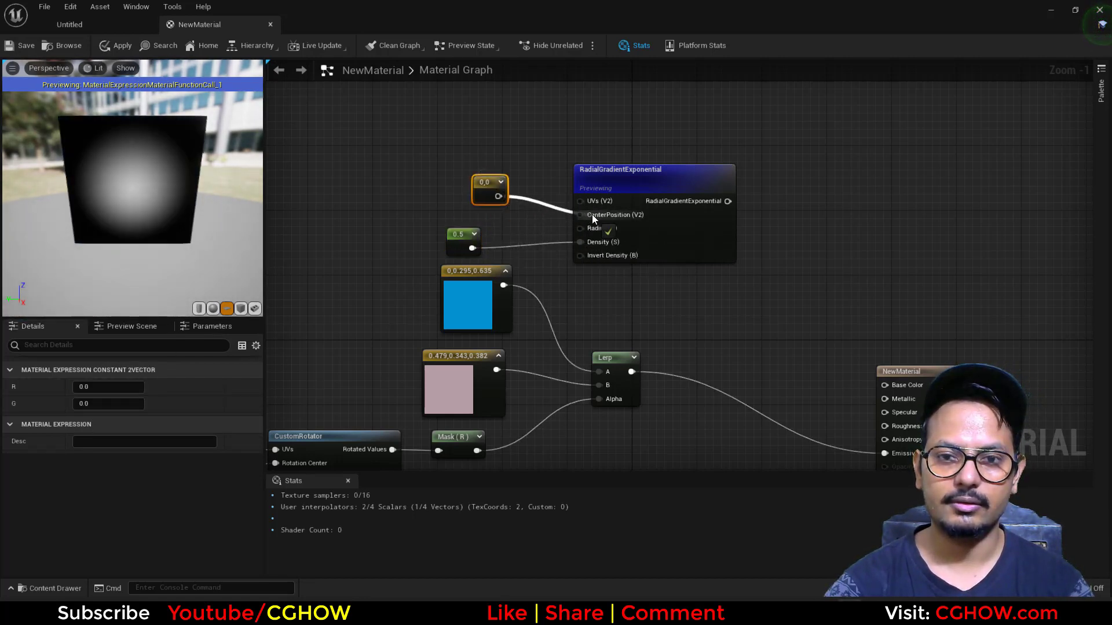
left_click_drag(592, 219, 588, 215)
left_click(108, 387)
type("1")
key("Return")
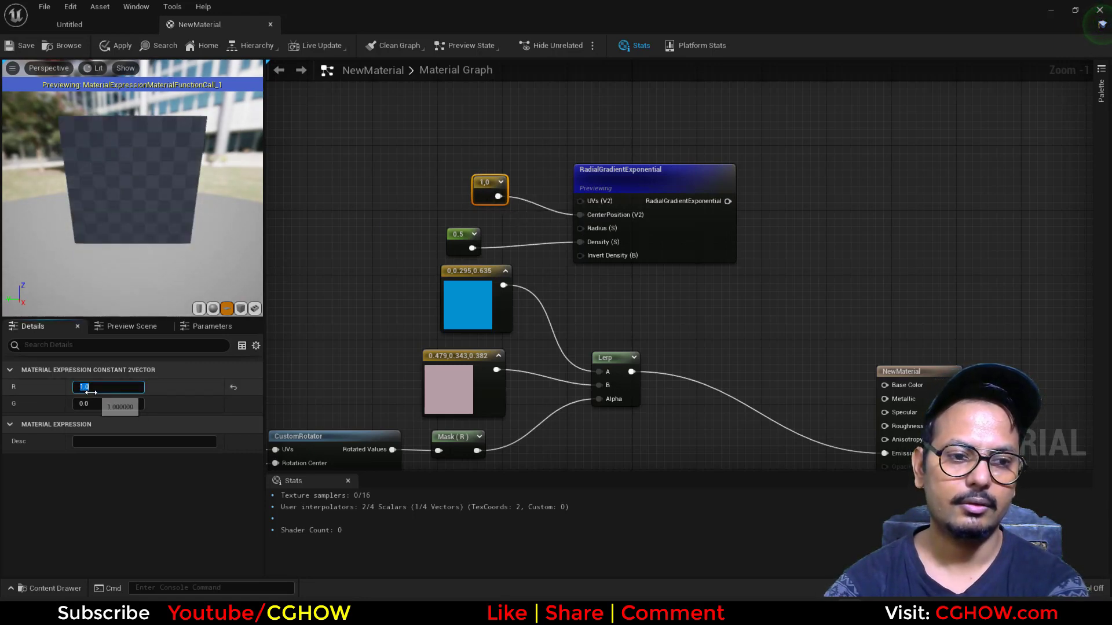
type("0")
key("Return")
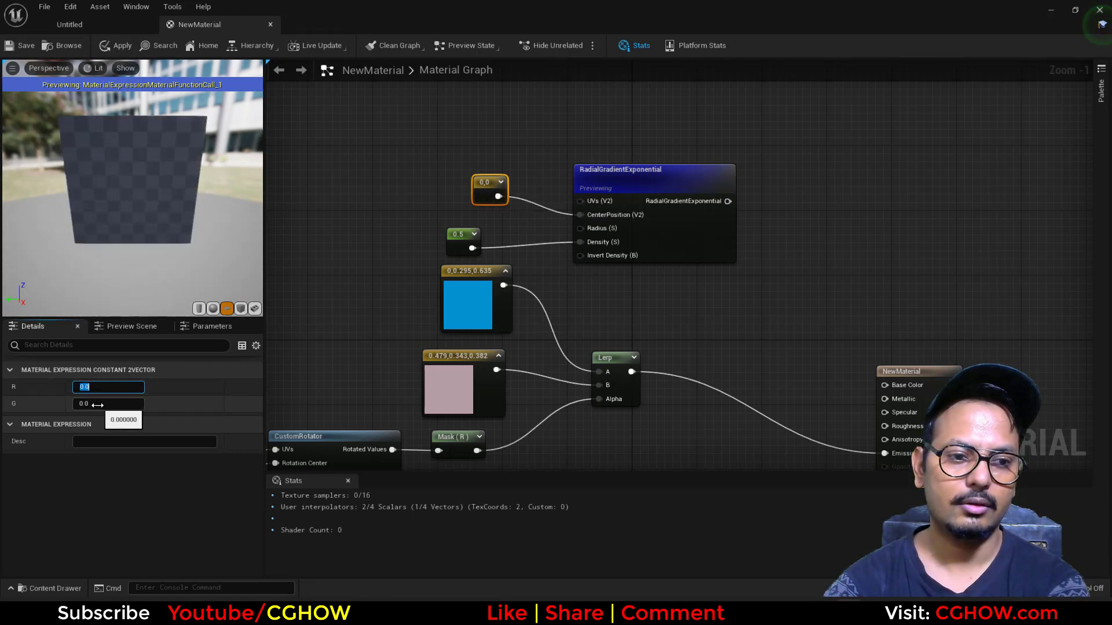
left_click(97, 404)
type("1")
key("Return")
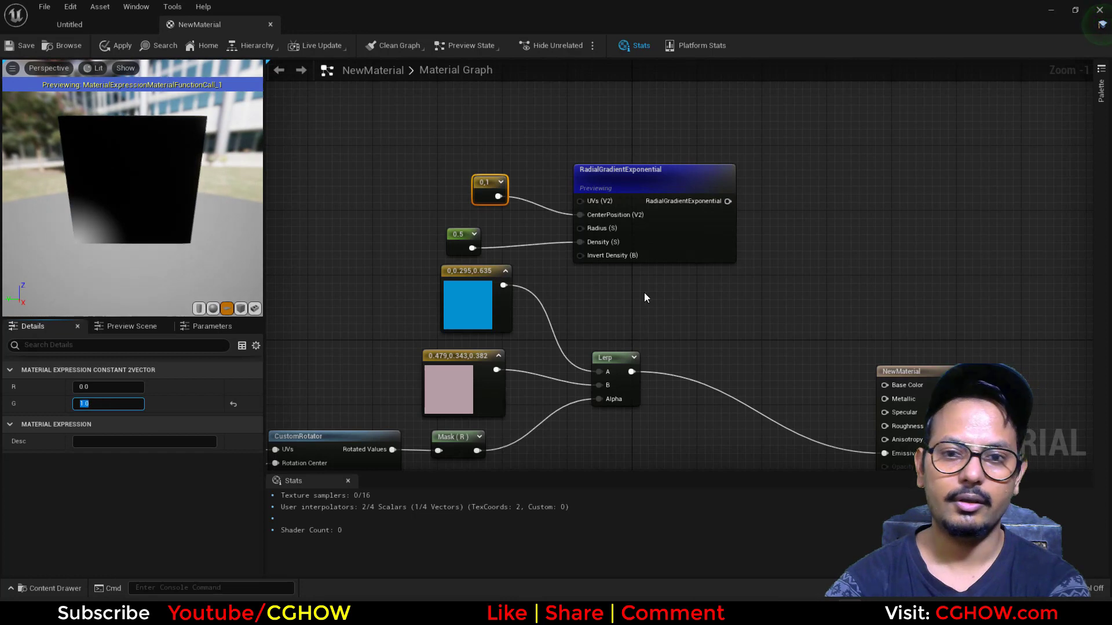
Step: Add a Constant to RadialGradientExponential's Radius, trying 5, 2 and 1.5 before setting it to 0.7
left_click(427, 220)
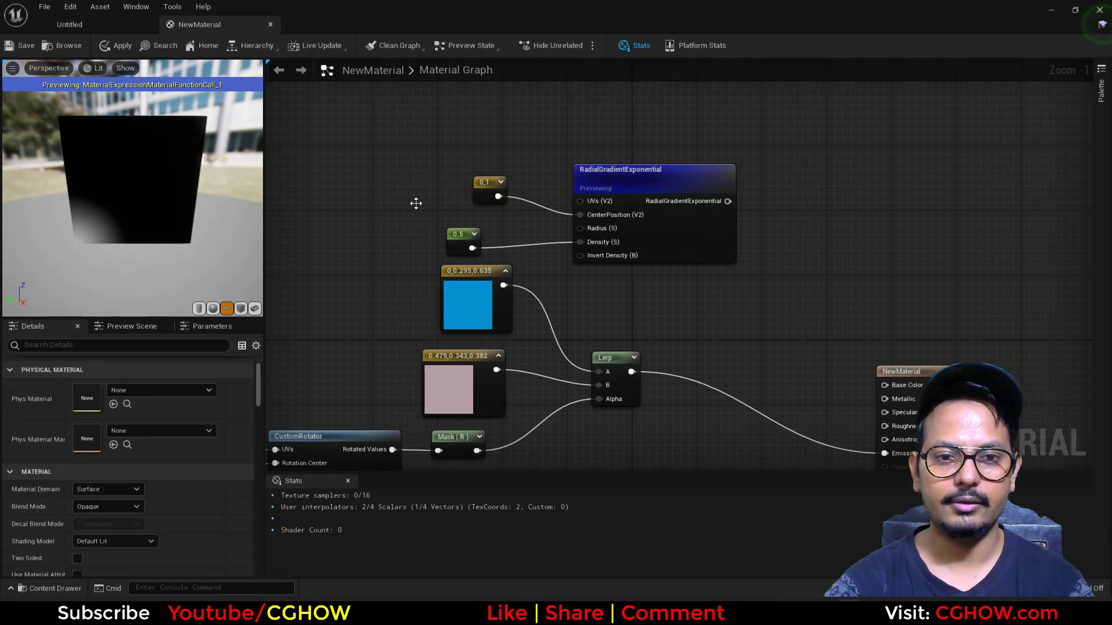
left_click(415, 202)
left_click_drag(426, 216, 589, 232)
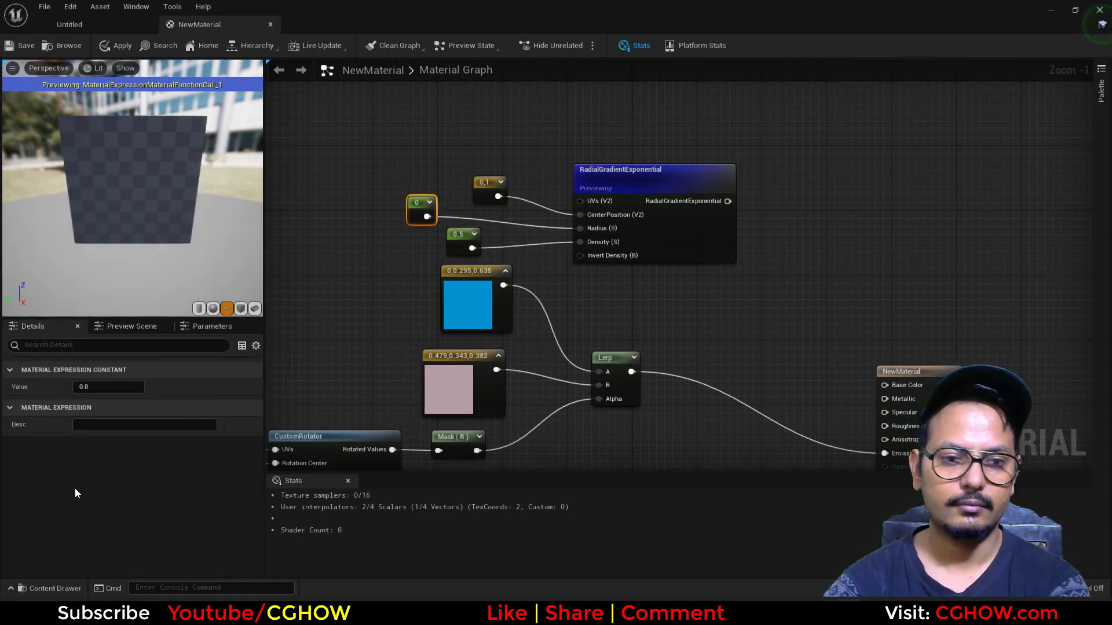
left_click(103, 387)
type("5")
key("Return")
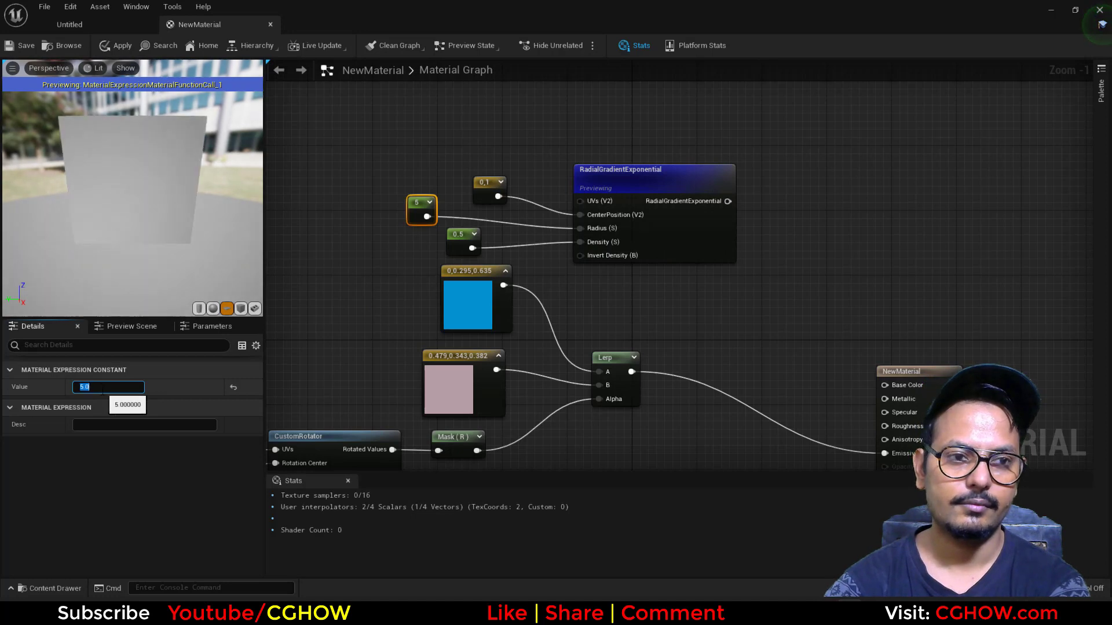
type("2")
key("Return")
type("1.5")
key("Return")
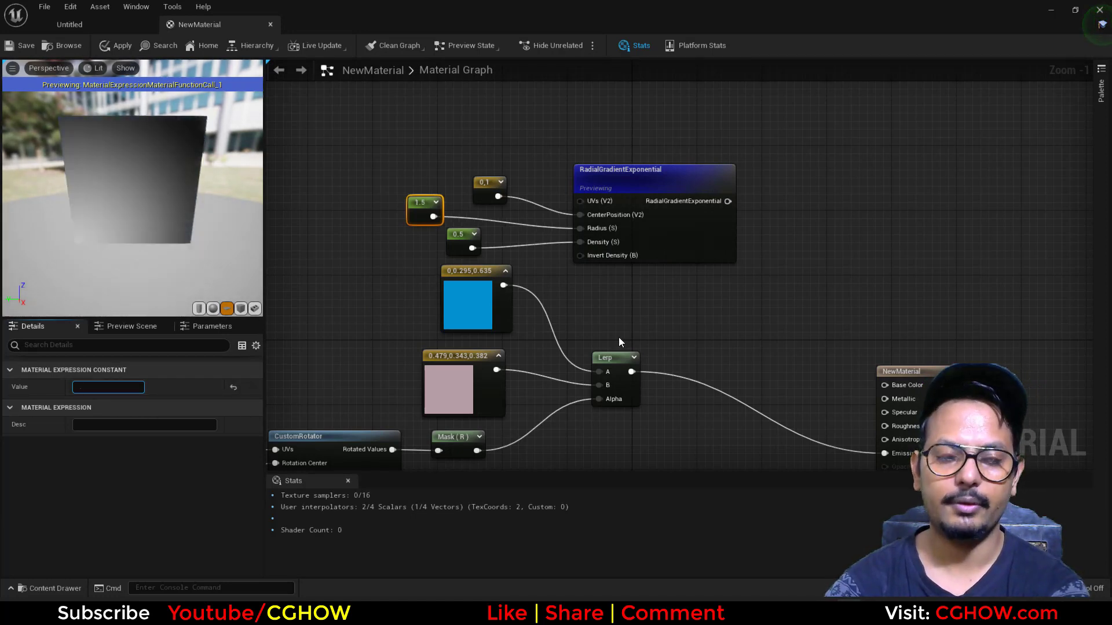
type("0.7")
key("Return")
right_click_drag(738, 312, 681, 276)
key("m")
left_click(712, 169)
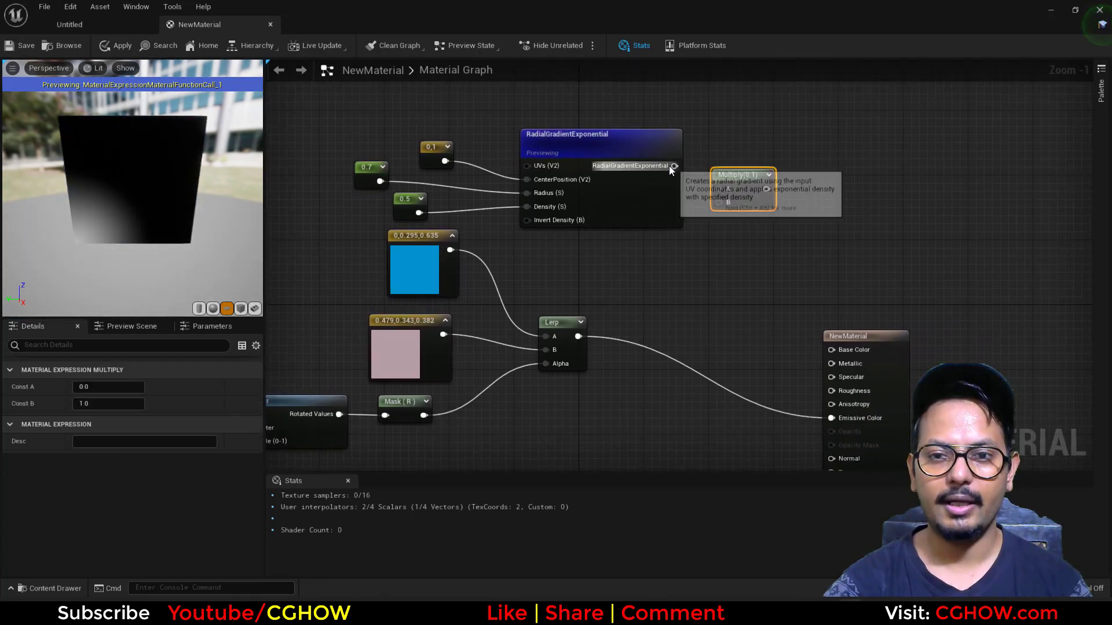
left_click_drag(673, 166, 724, 189)
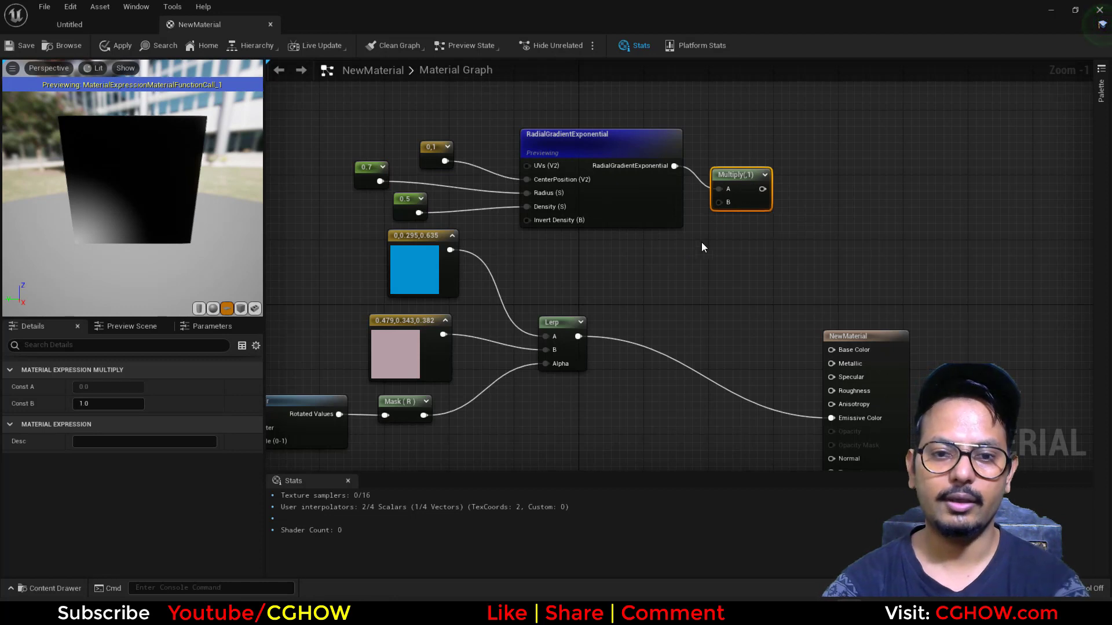
key("Delete")
Step: Add a second Lerp with RadialGradientExponential feeding its Alpha and the first Lerp feeding its A input
key("l")
left_click(651, 278)
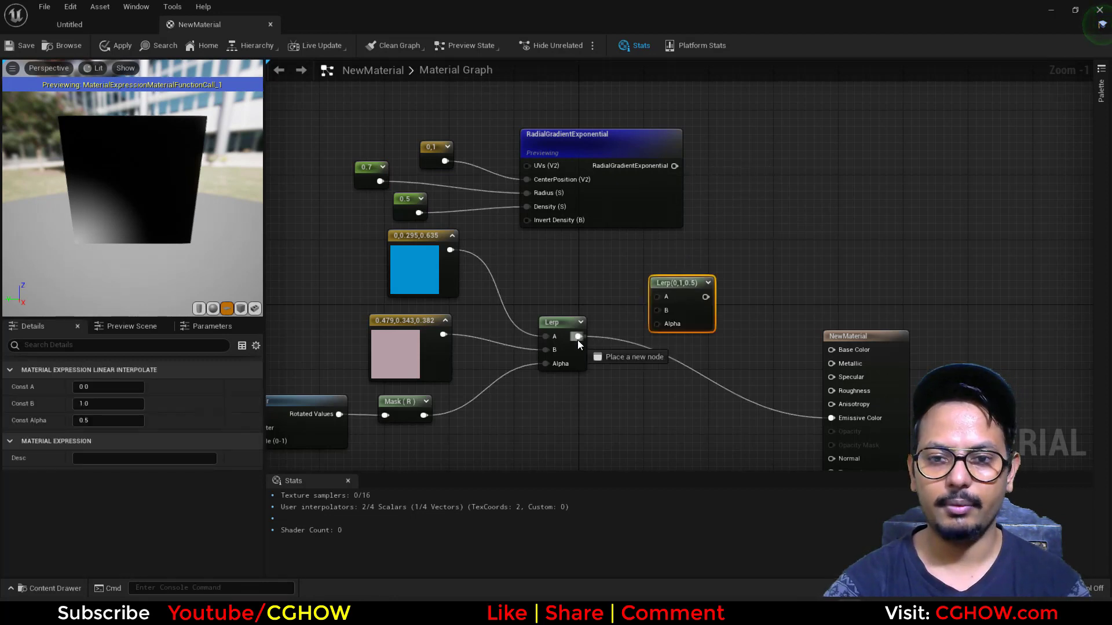
left_click_drag(423, 414, 594, 411)
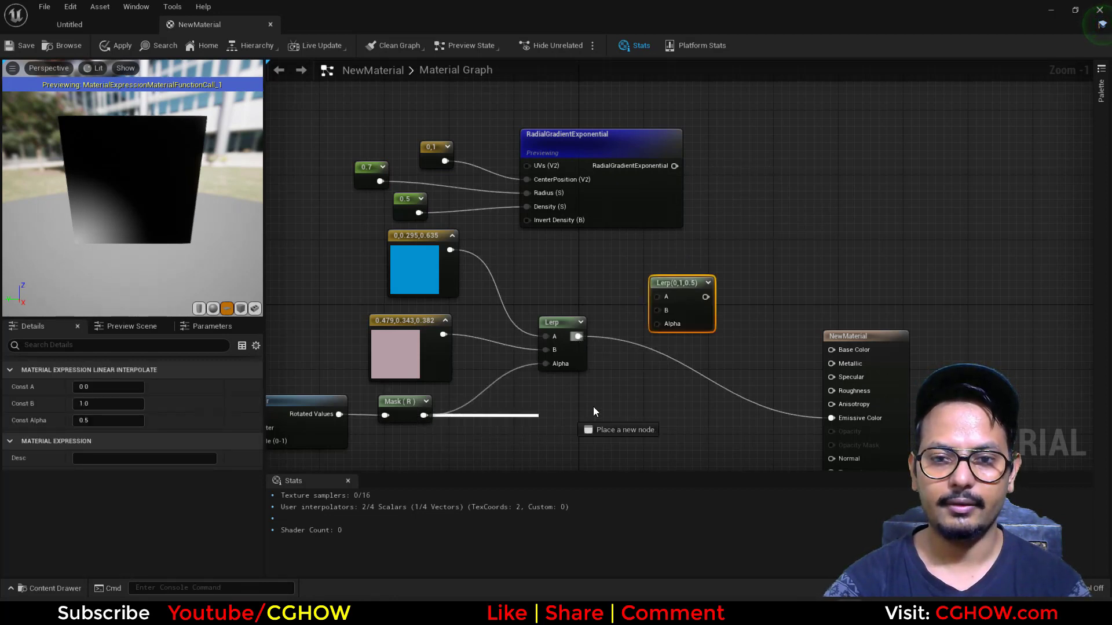
left_click_drag(661, 332, 647, 388)
left_click(590, 413)
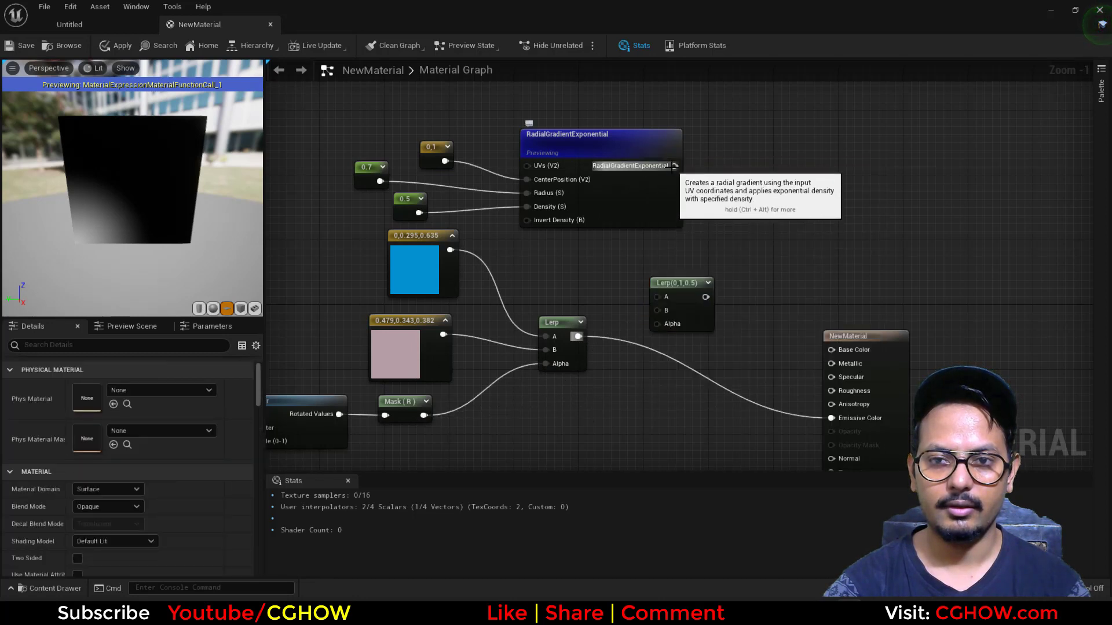
left_click_drag(675, 166, 662, 328)
left_click_drag(579, 336, 661, 301)
Step: Add a Constant3Vector colored orange-yellow, about 1, 0.543, 0, and connect it to the second Lerp's B input
key("3")
left_click(534, 244)
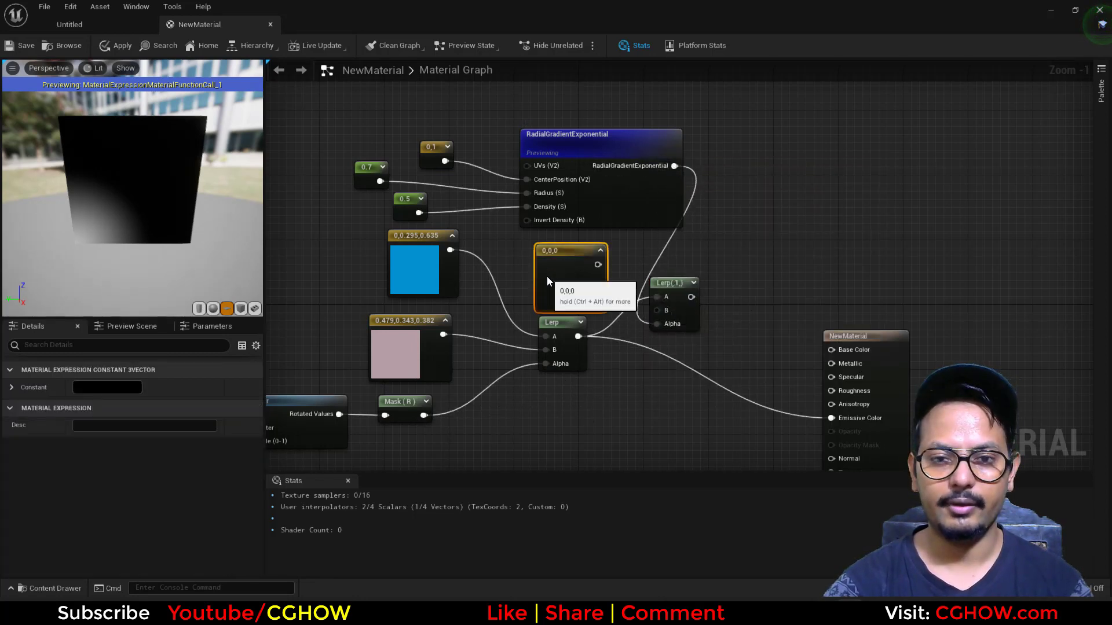
double_click(547, 277)
left_click_drag(659, 383, 728, 280)
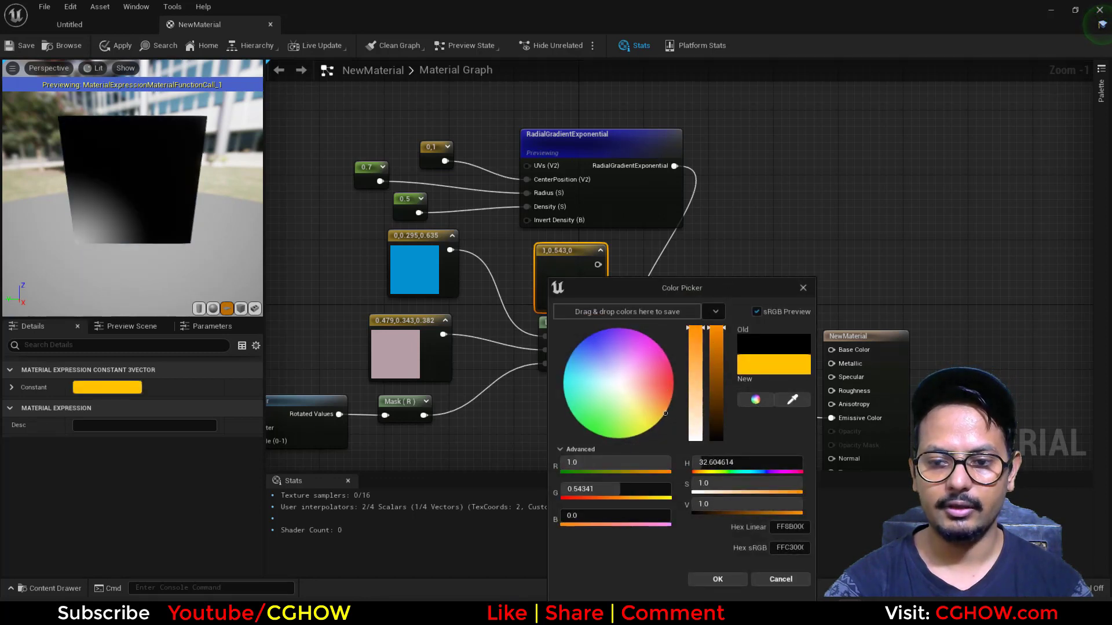
left_click(717, 579)
left_click_drag(598, 265, 658, 310)
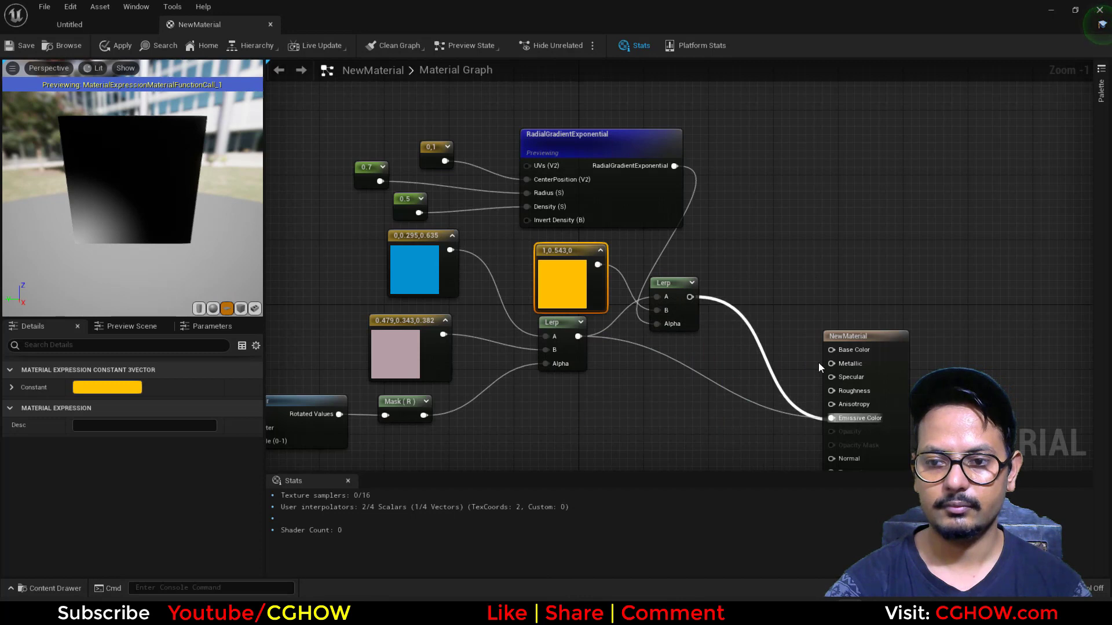
Step: Connect the second Lerp to Emissive Color and stop previewing the RadialGradientExponential node
right_click(643, 151)
left_click(695, 169)
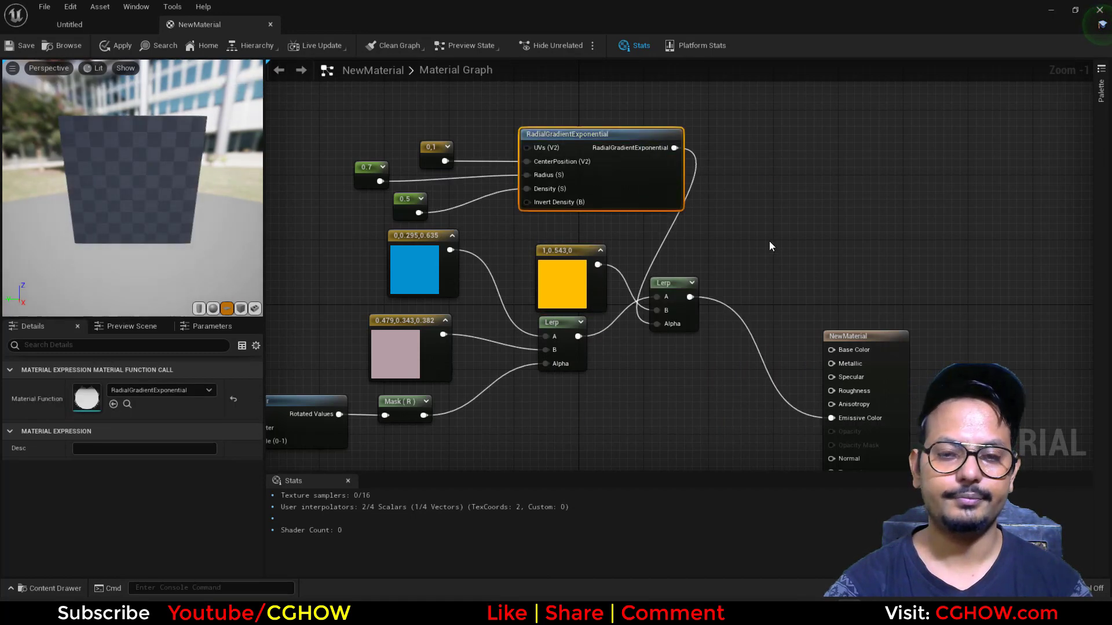
right_click_drag(769, 241, 777, 223)
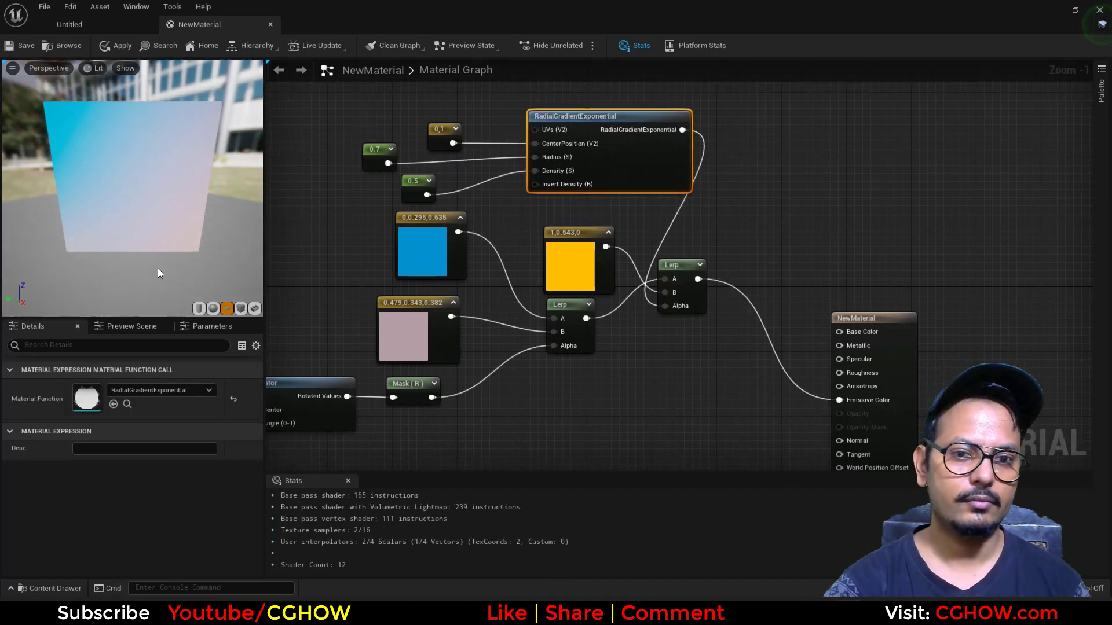
Step: Brighten the orange-yellow Constant3Vector by setting its color value V to 5
double_click(573, 263)
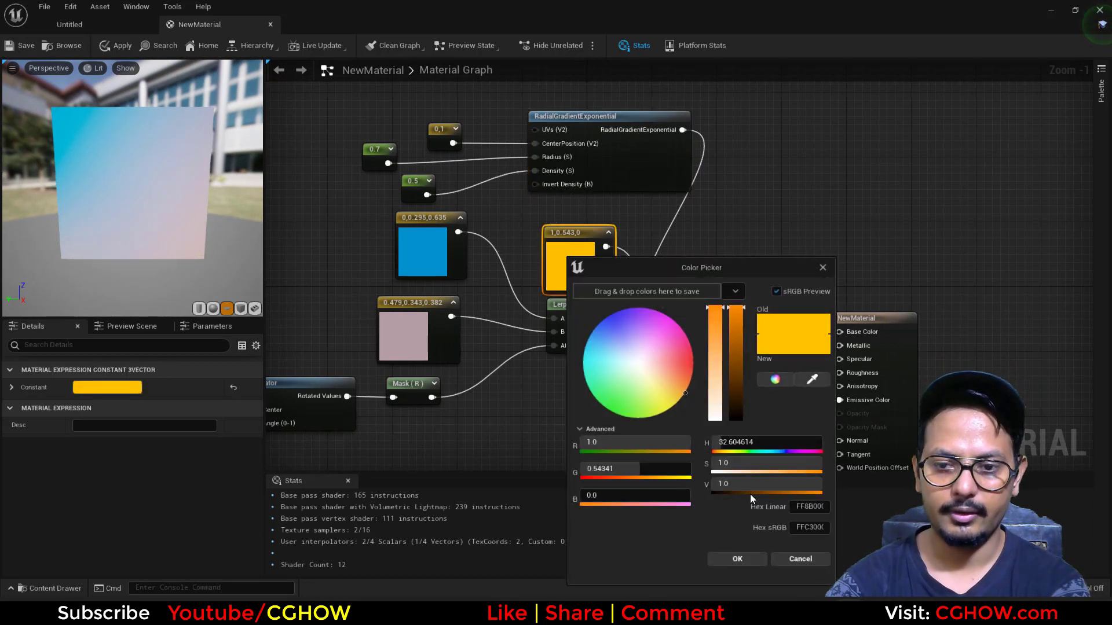
type("5")
key("Return")
left_click(744, 557)
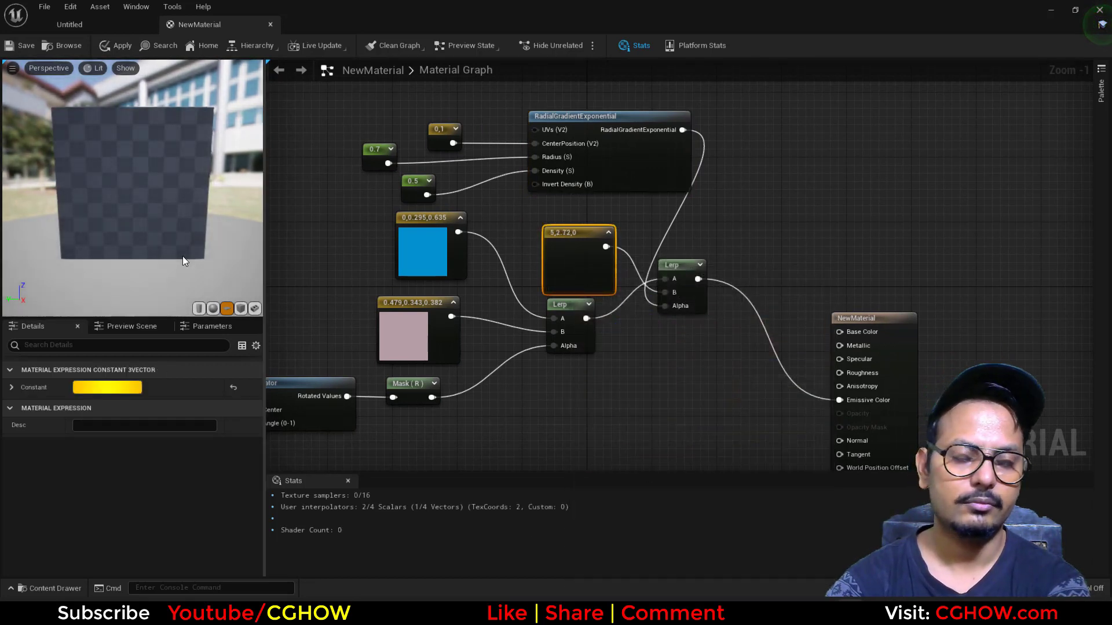
Step: Set the Constant feeding the radial gradient's Radius to 1
left_click(367, 165)
left_click(100, 389)
type("1")
key("Return")
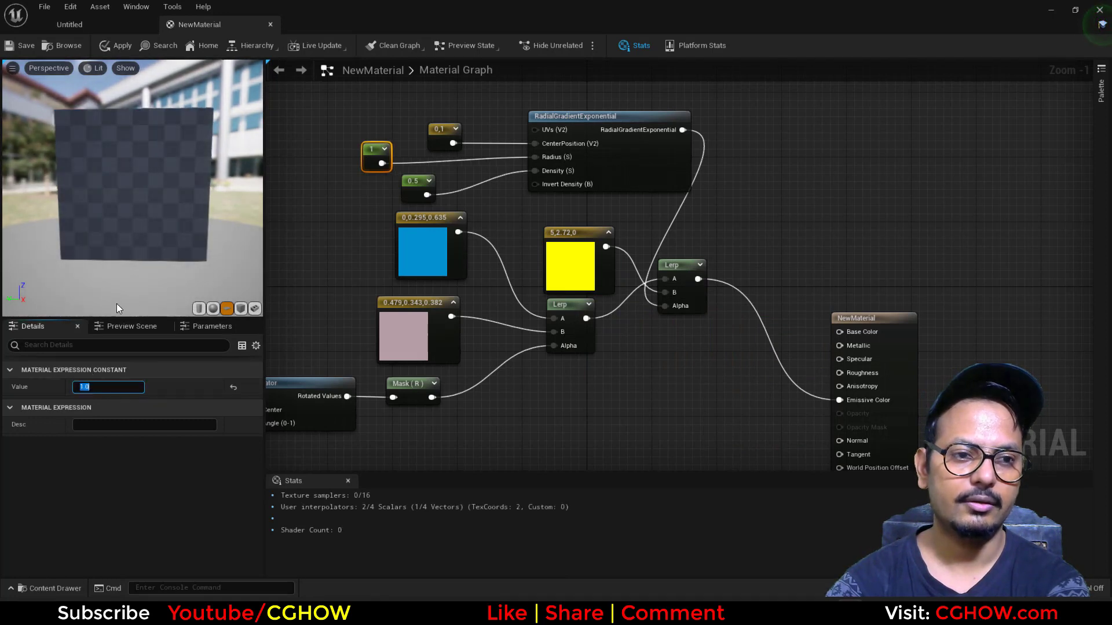